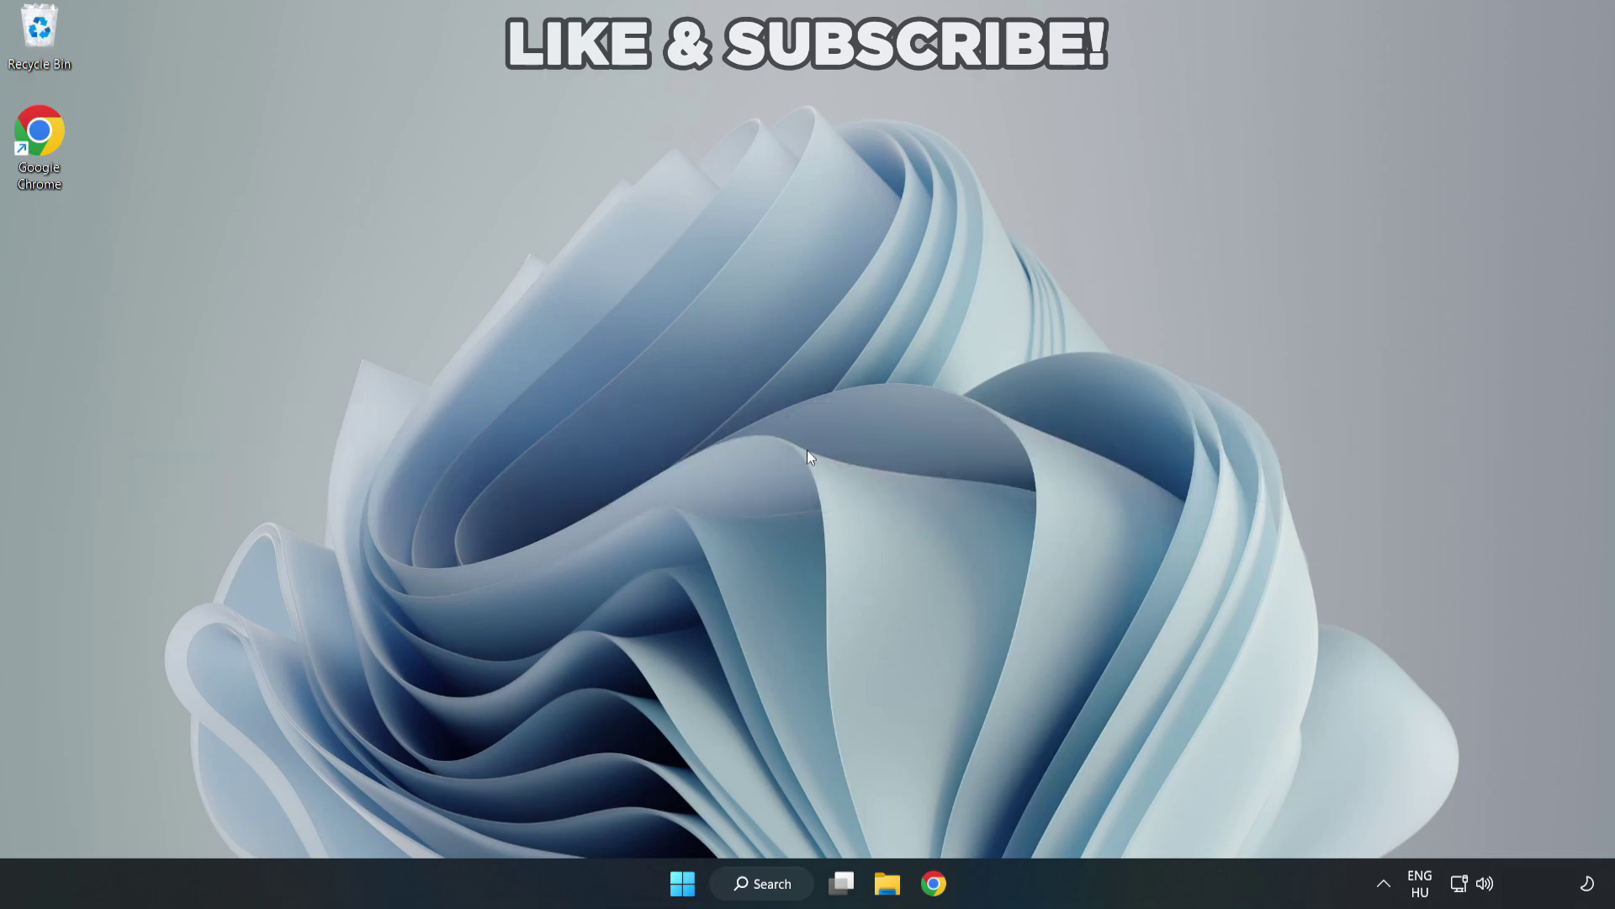
- Search Windows for 'device manager'
{"action": "left_click", "coordinate": [783, 888]}
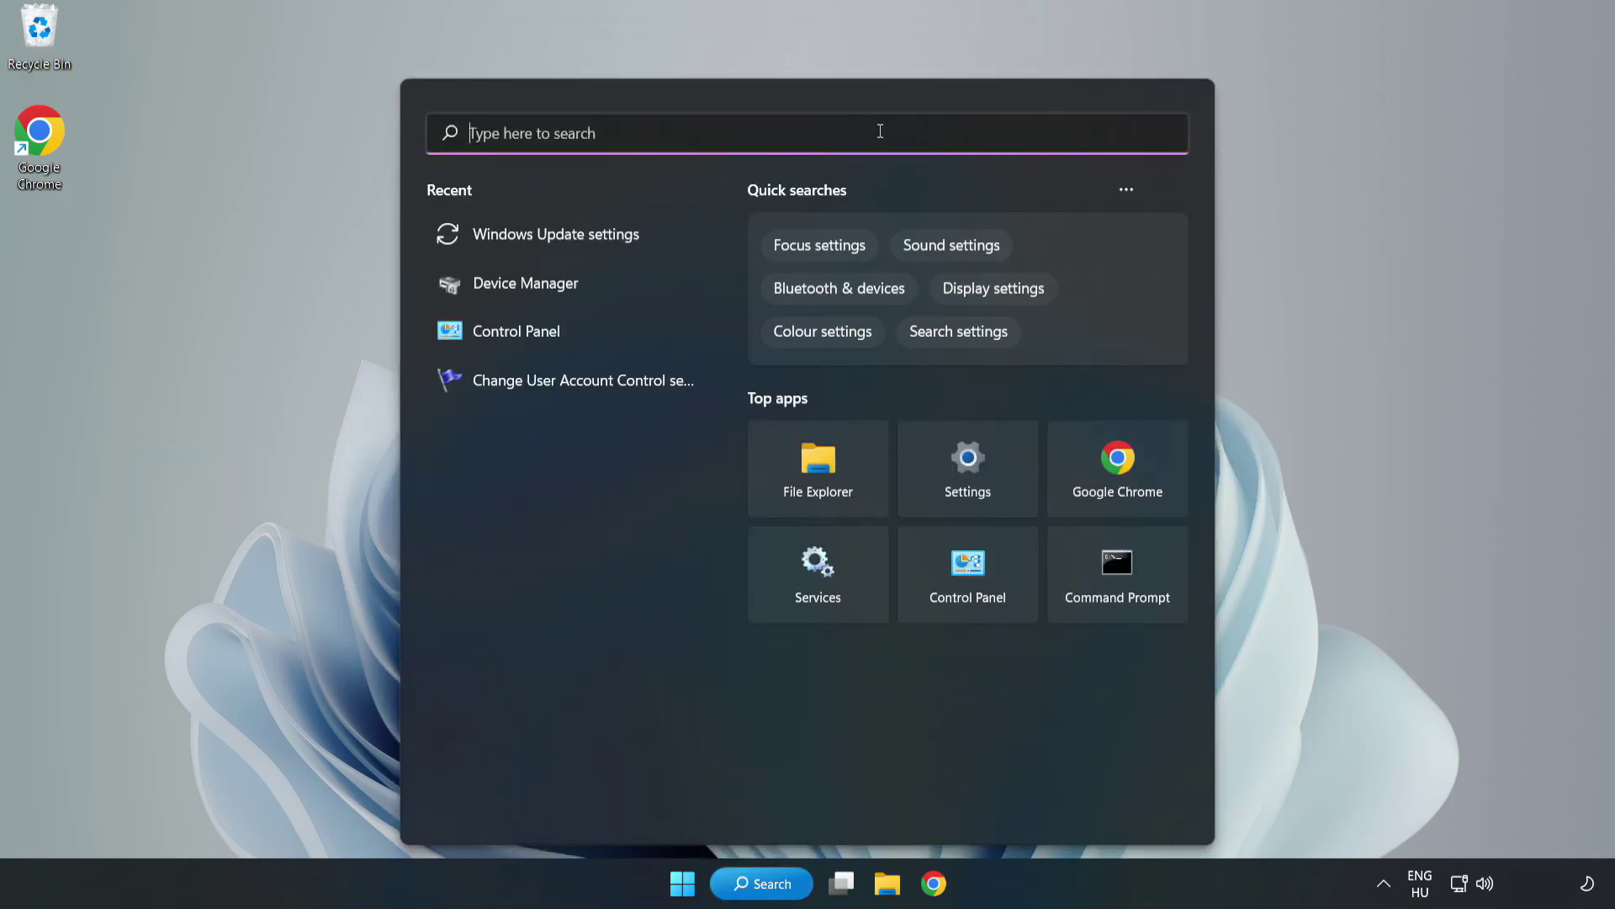
{"action": "type", "text": "devic"}
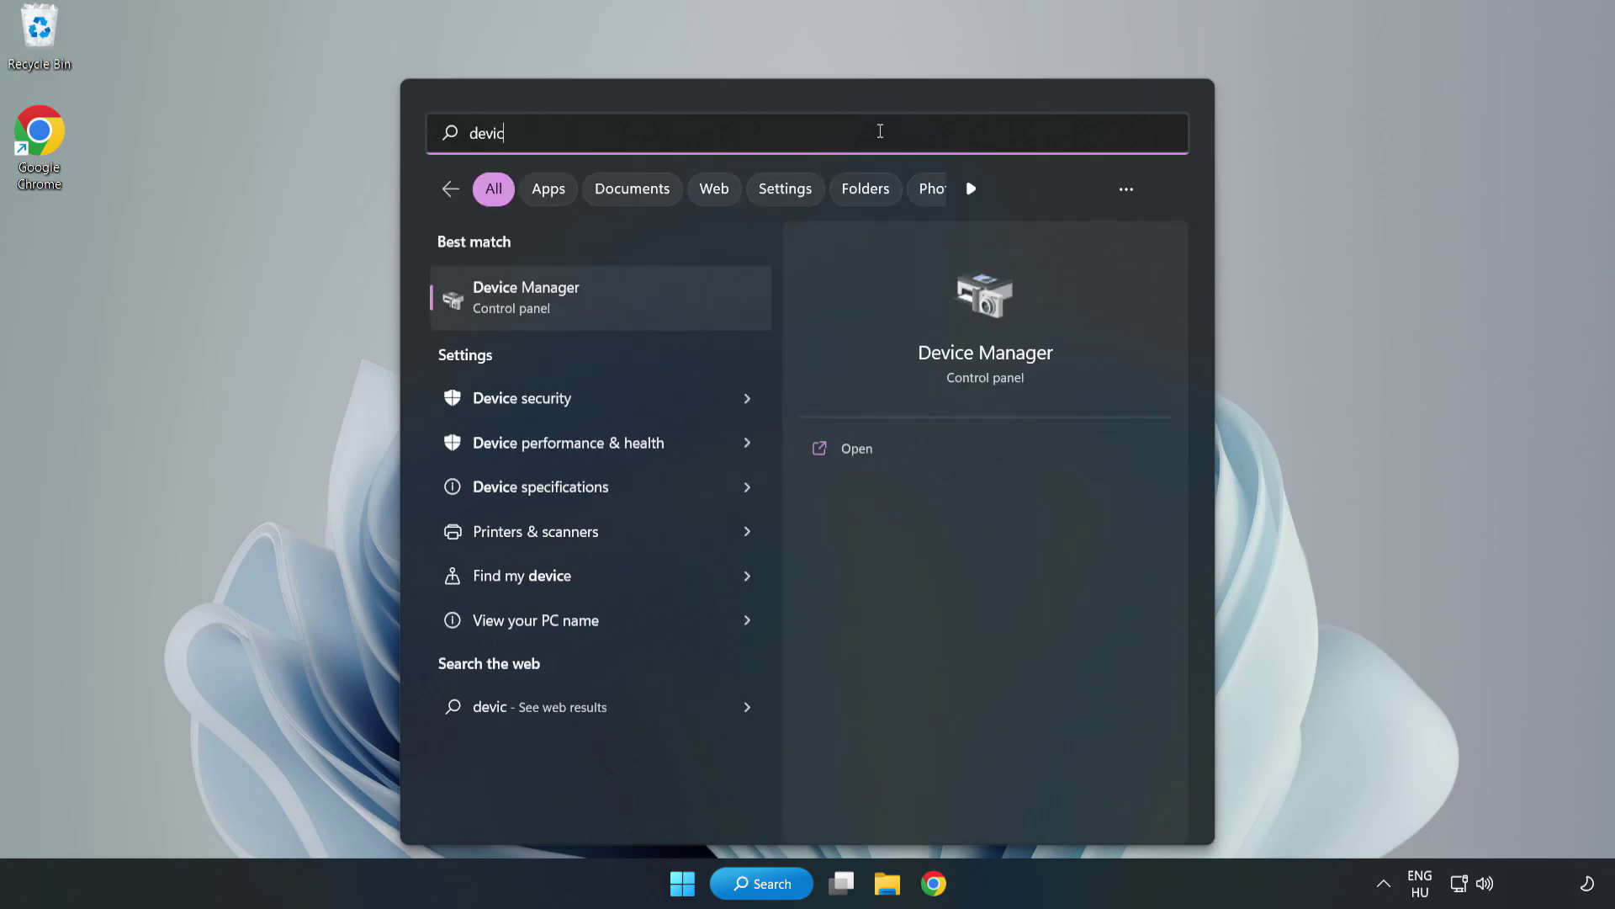
{"action": "type", "text": "e mana"}
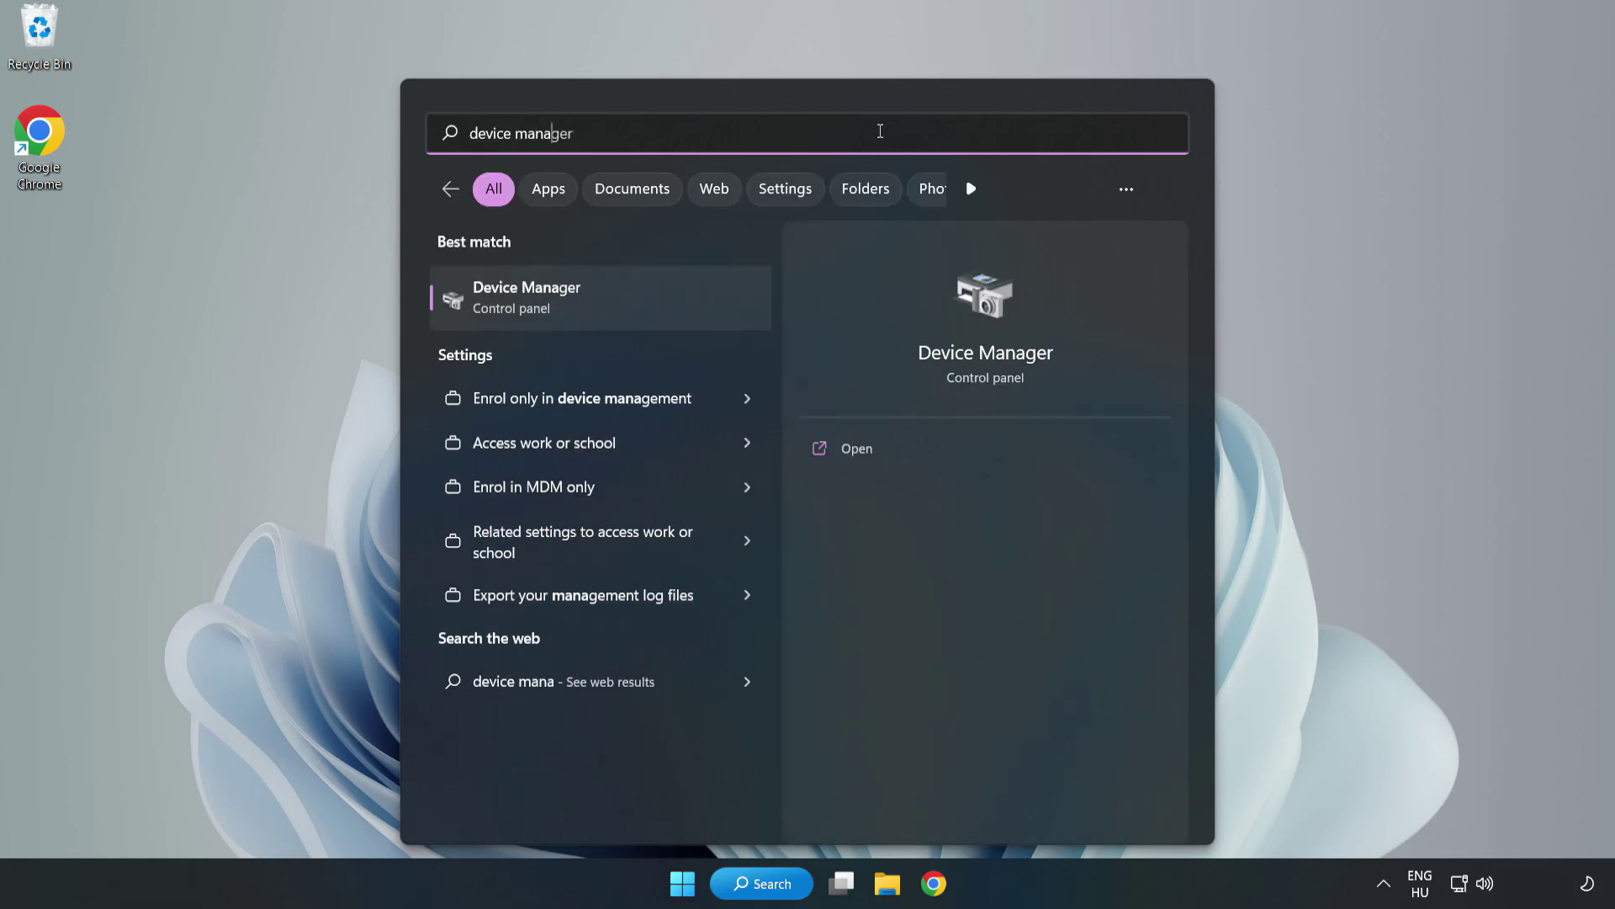
{"action": "type", "text": "ger"}
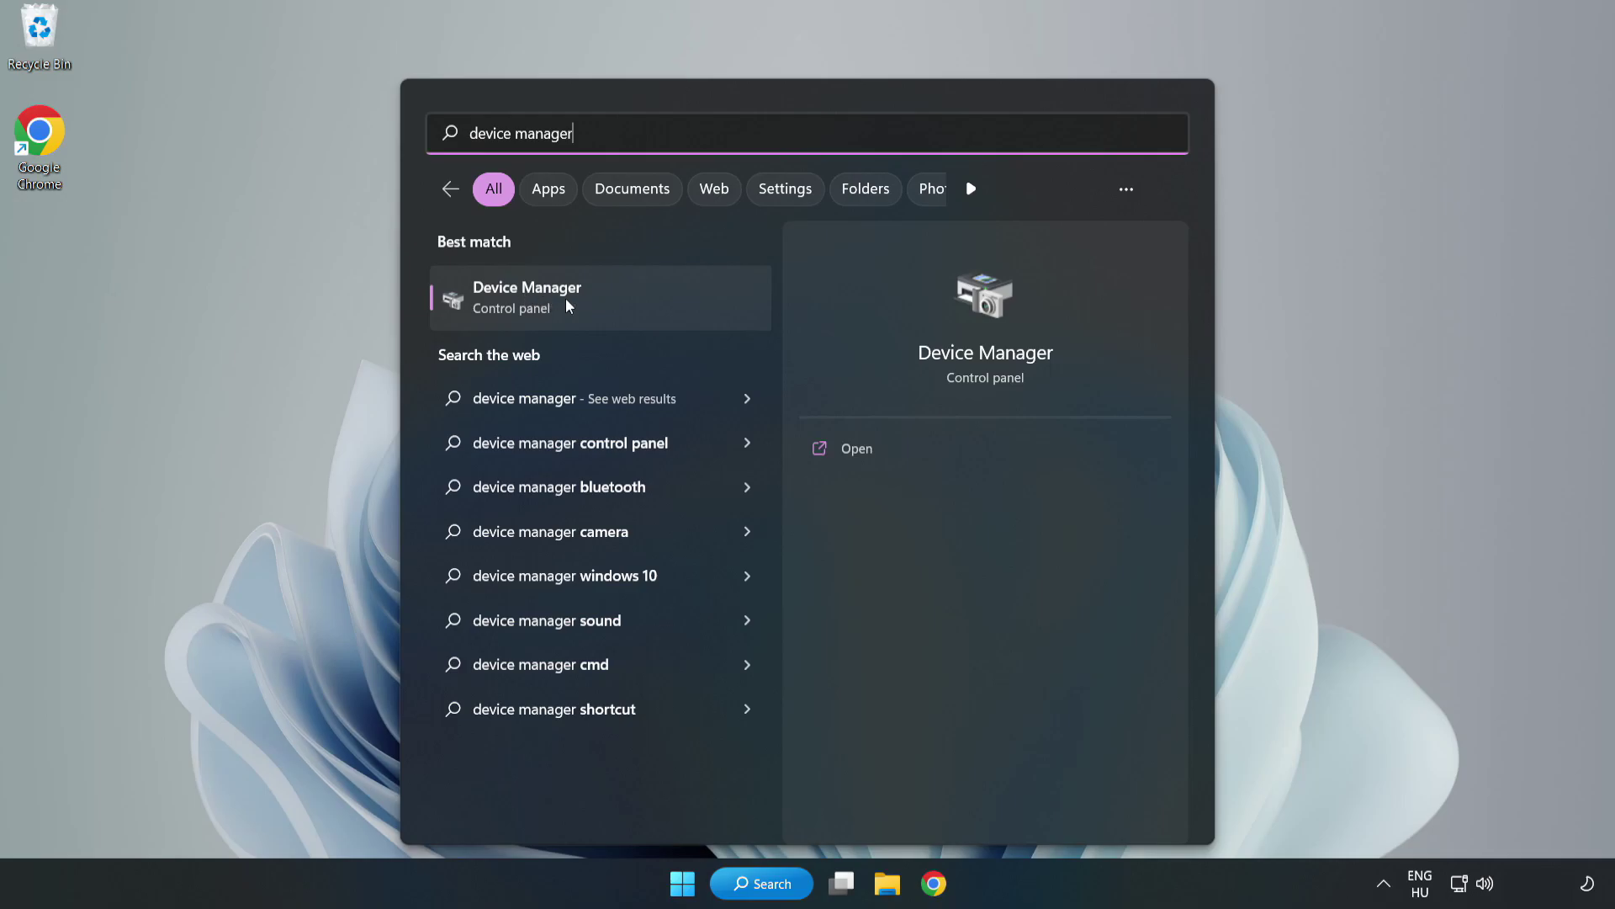
- Run an automatic driver search for the VMware SVGA 3D display adapter; the best driver is already installed
{"action": "left_click", "coordinate": [600, 307]}
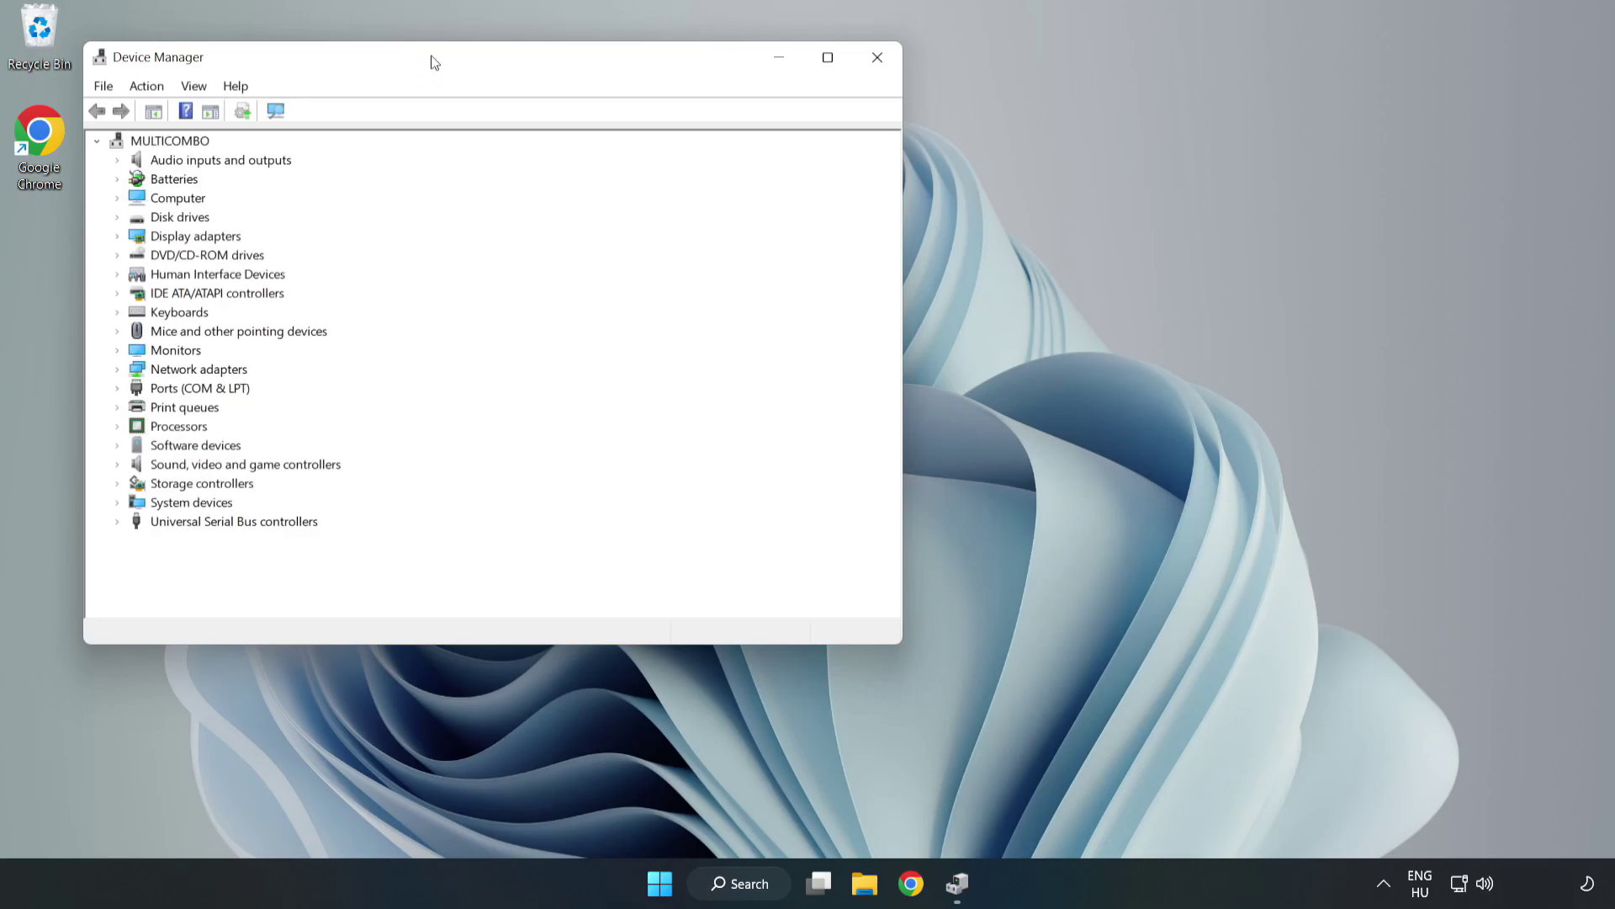
{"action": "left_click_drag", "start_coordinate": [431, 62], "coordinate": [719, 144]}
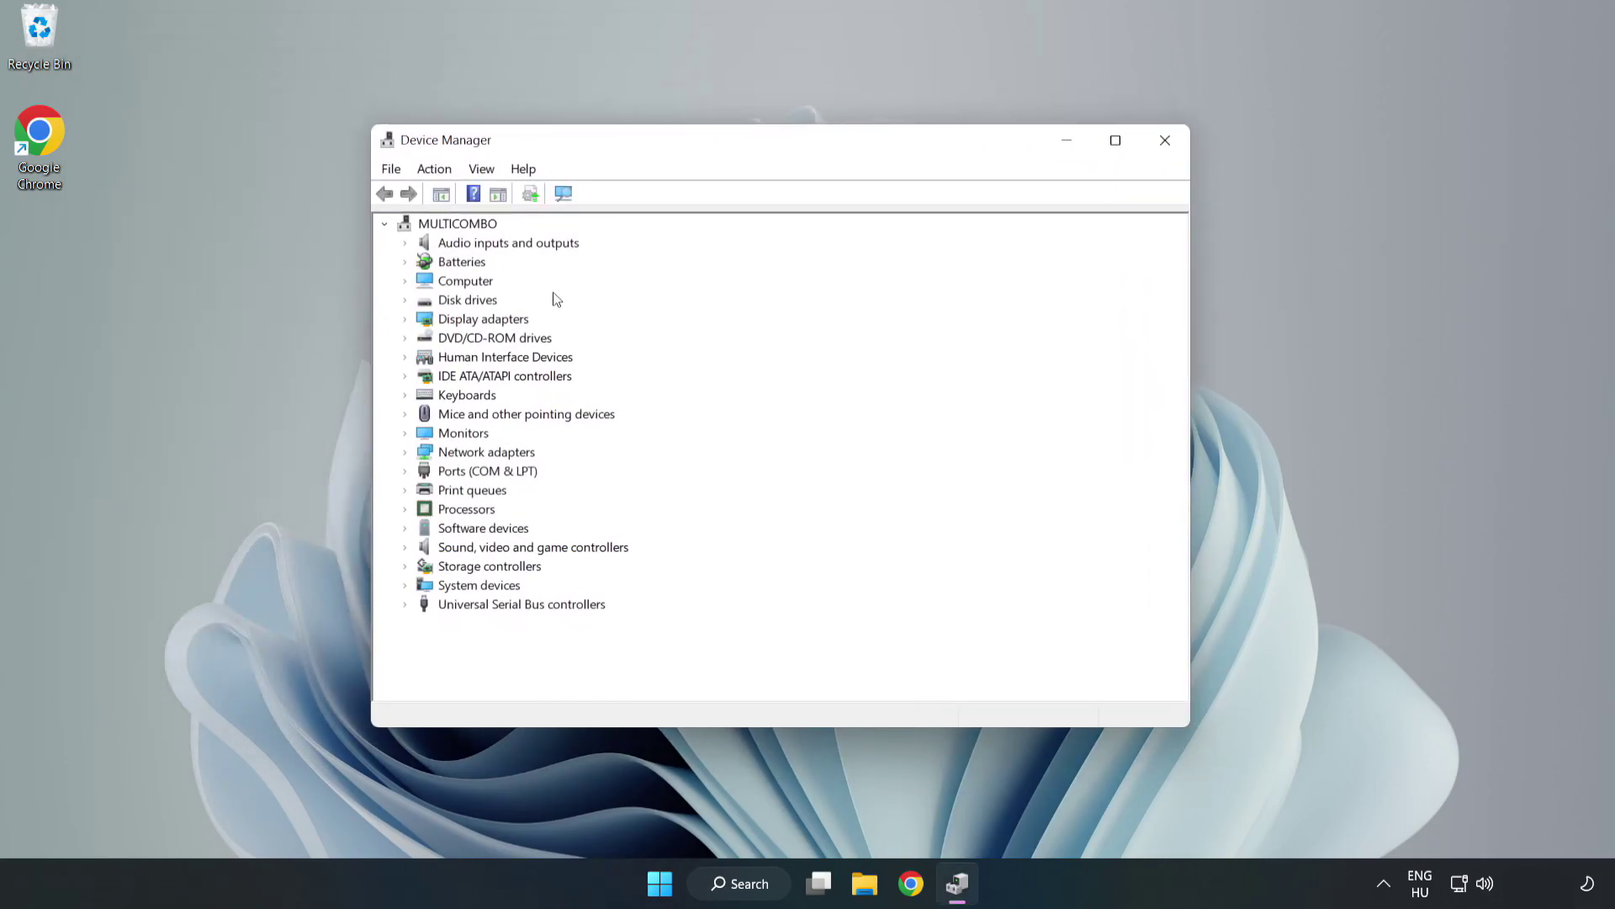
{"action": "left_click", "coordinate": [436, 323]}
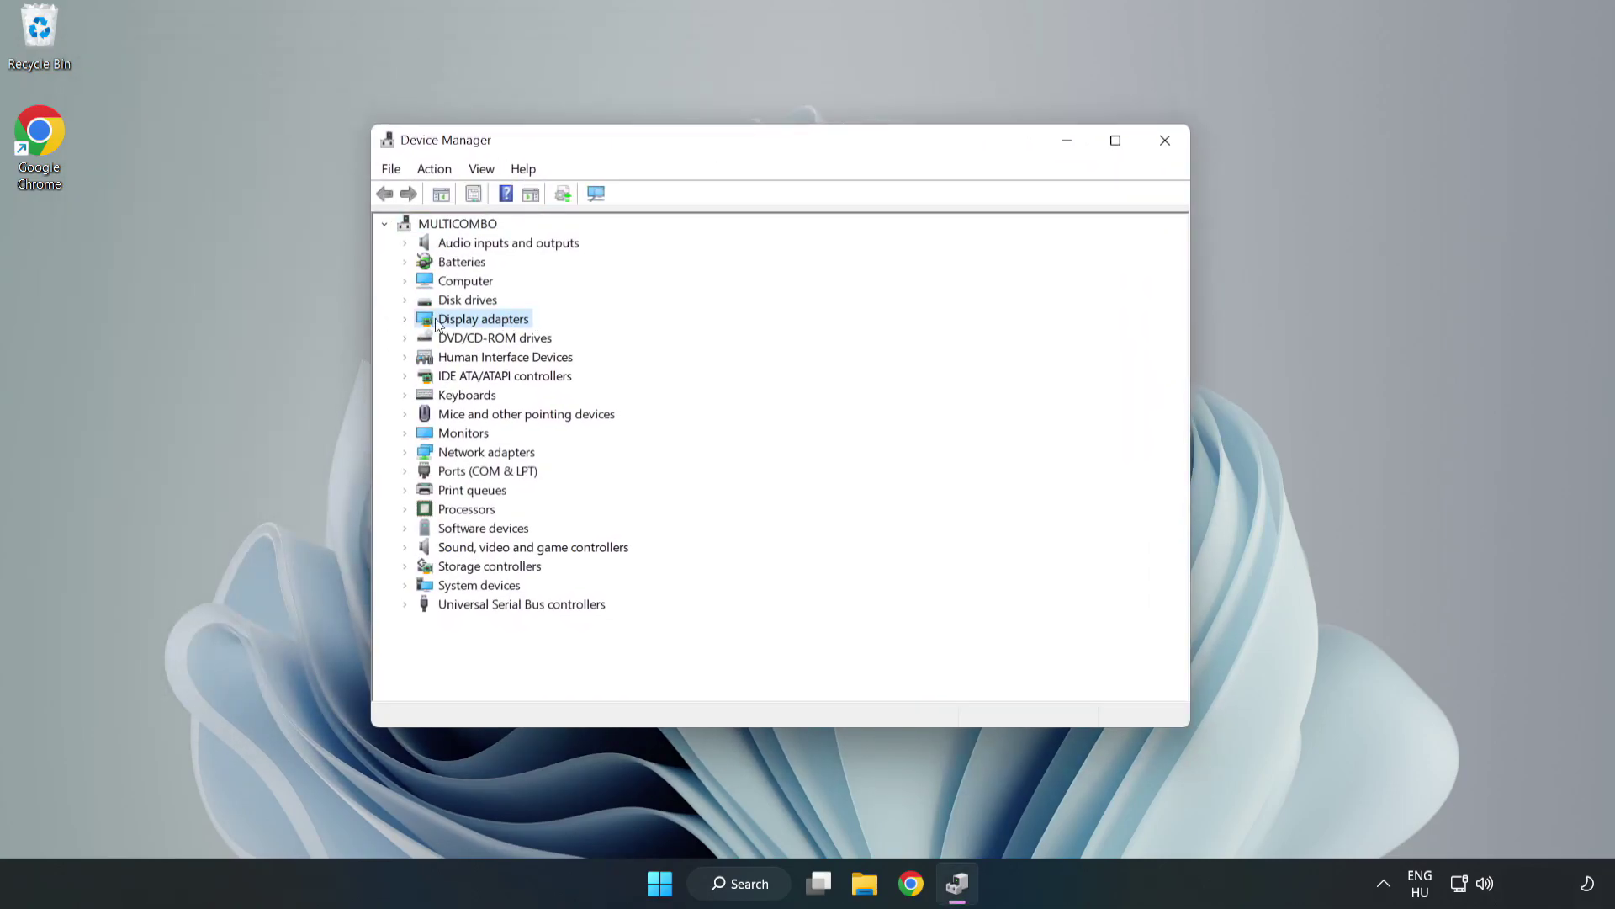
{"action": "left_click", "coordinate": [406, 321]}
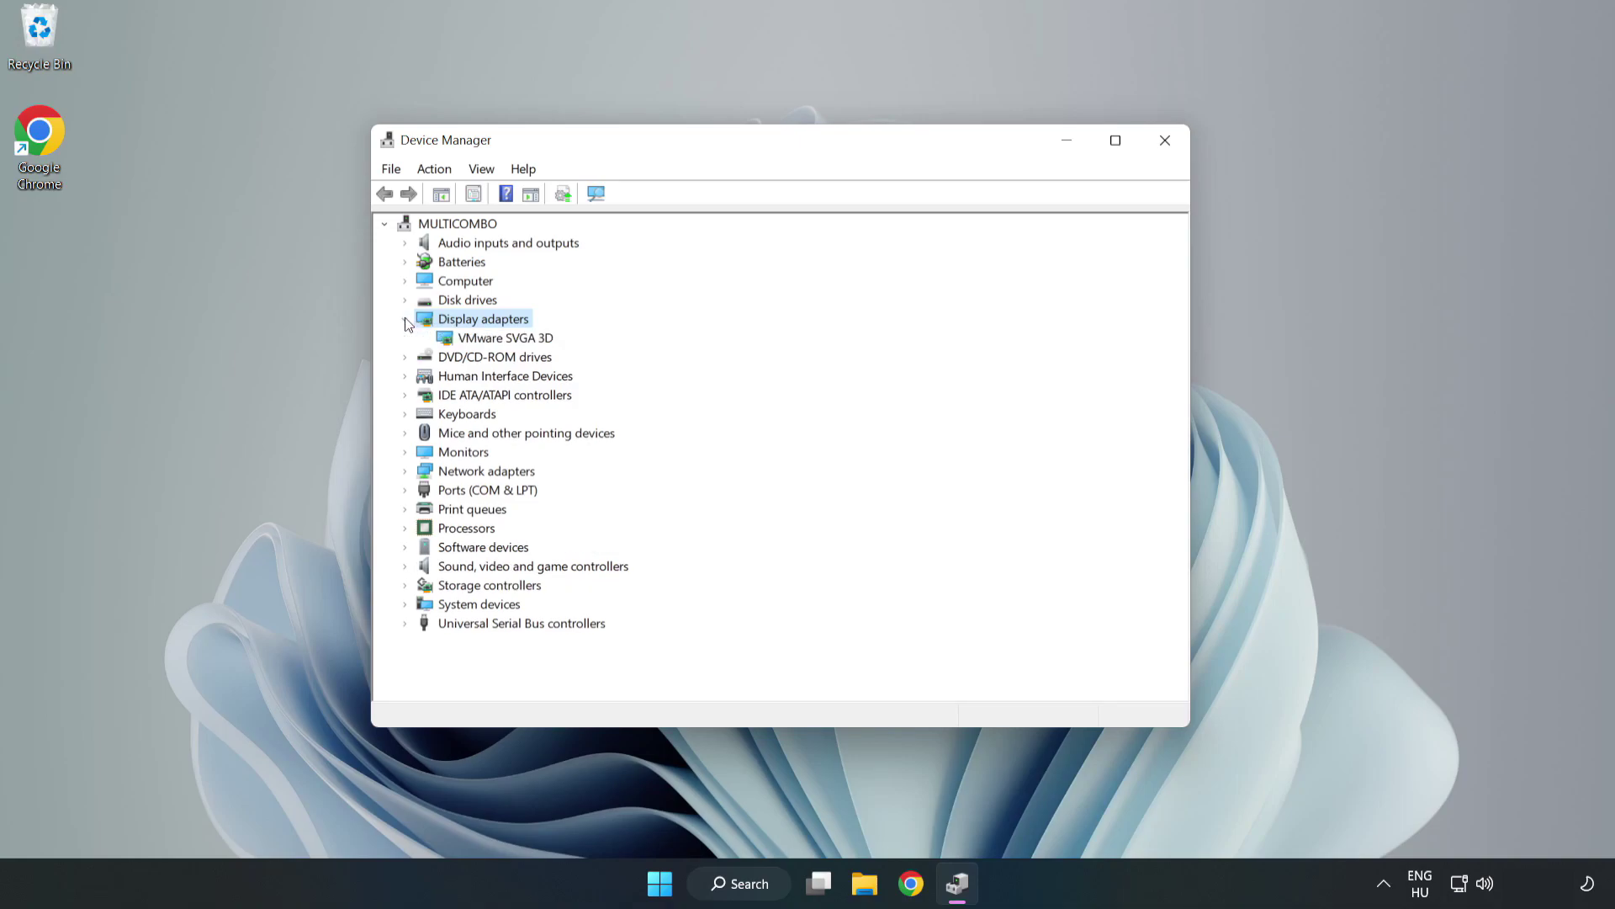
{"action": "left_click", "coordinate": [513, 338]}
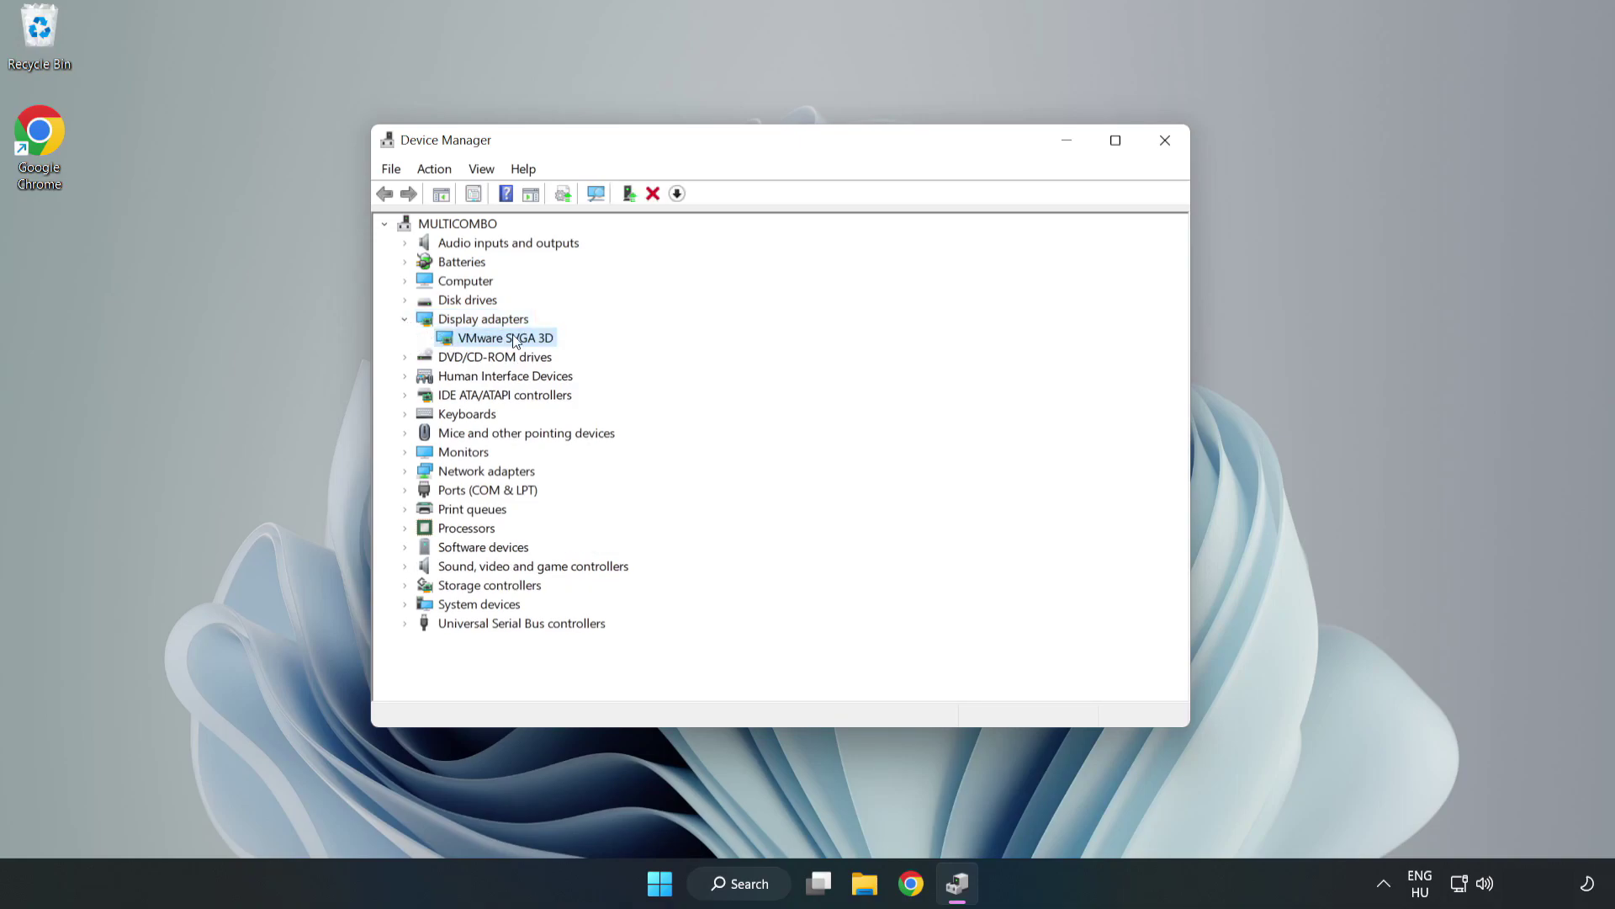
{"action": "right_click", "coordinate": [503, 345]}
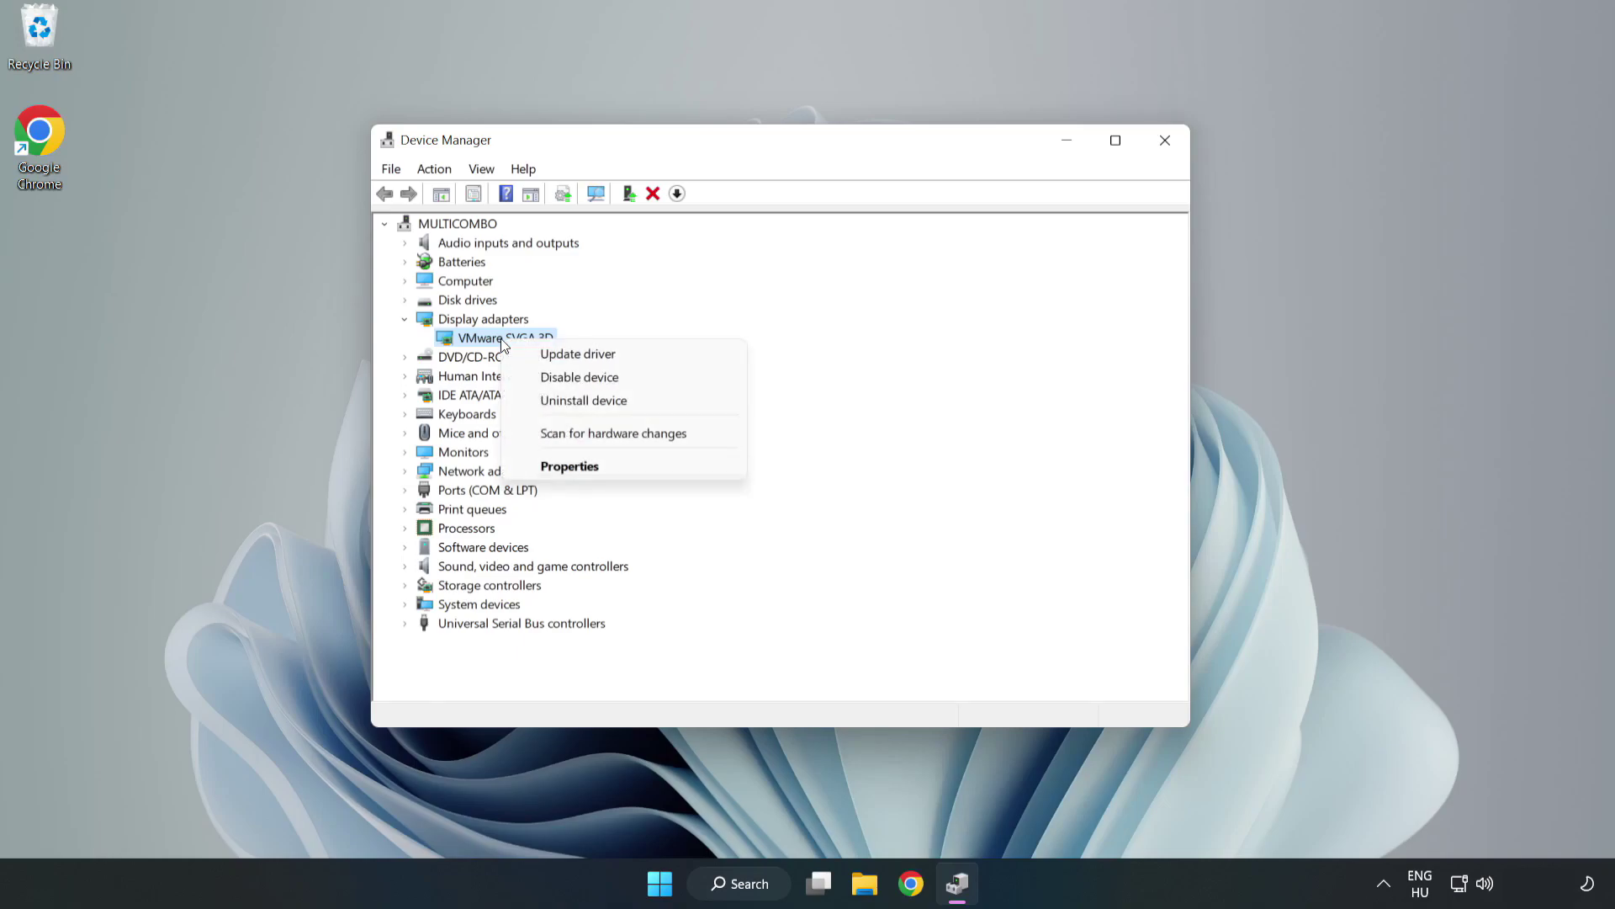
{"action": "left_click", "coordinate": [627, 361]}
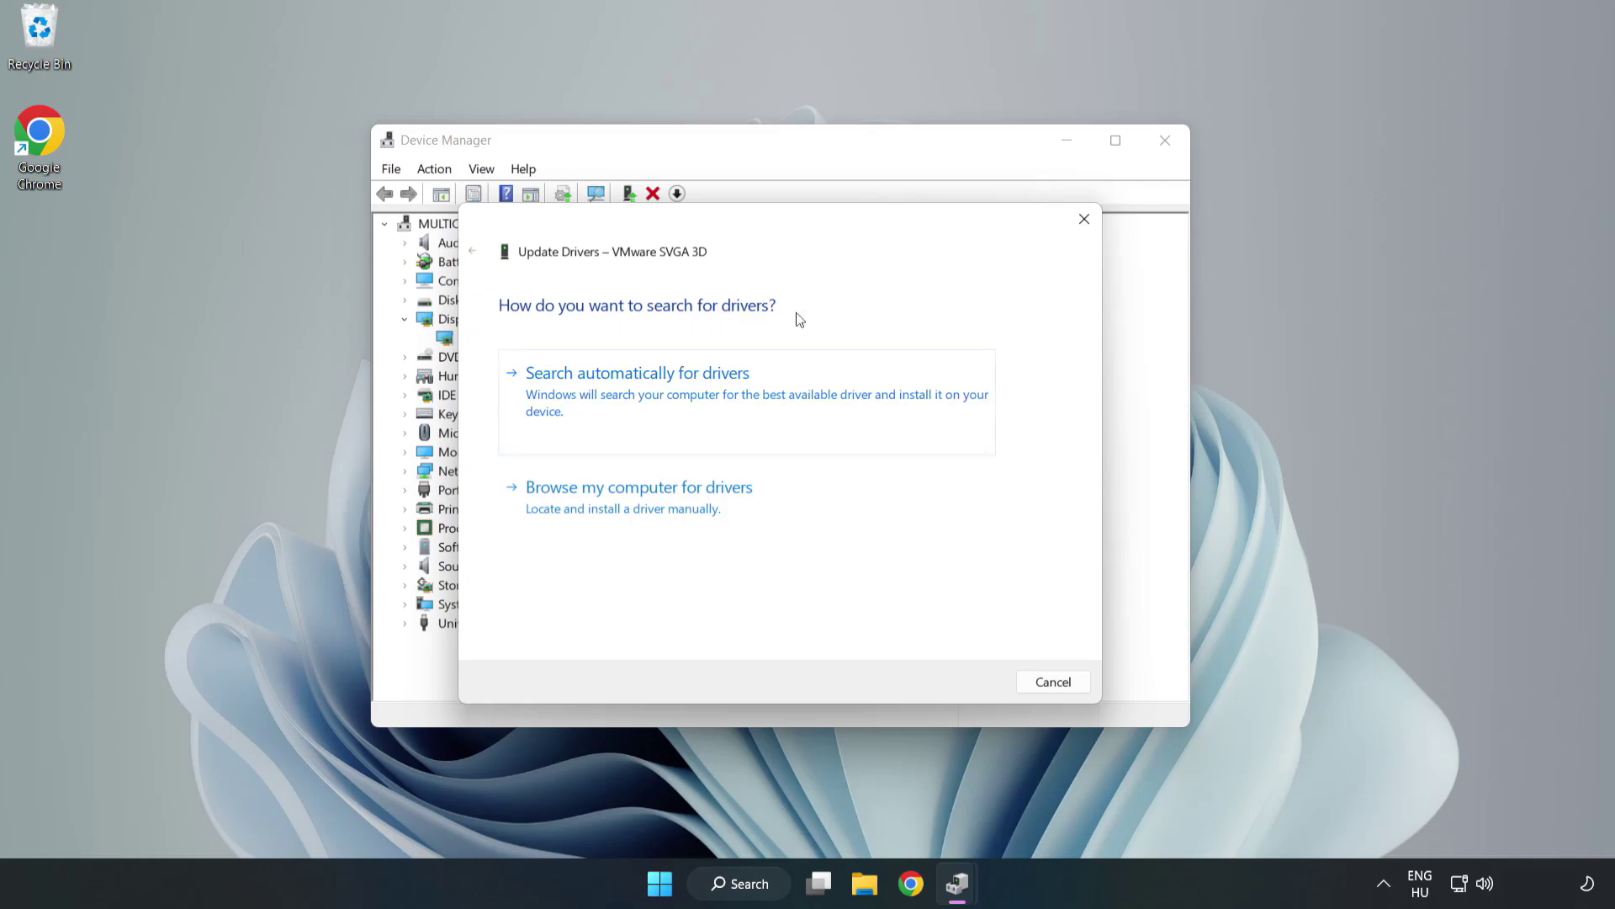
{"action": "left_click", "coordinate": [642, 393]}
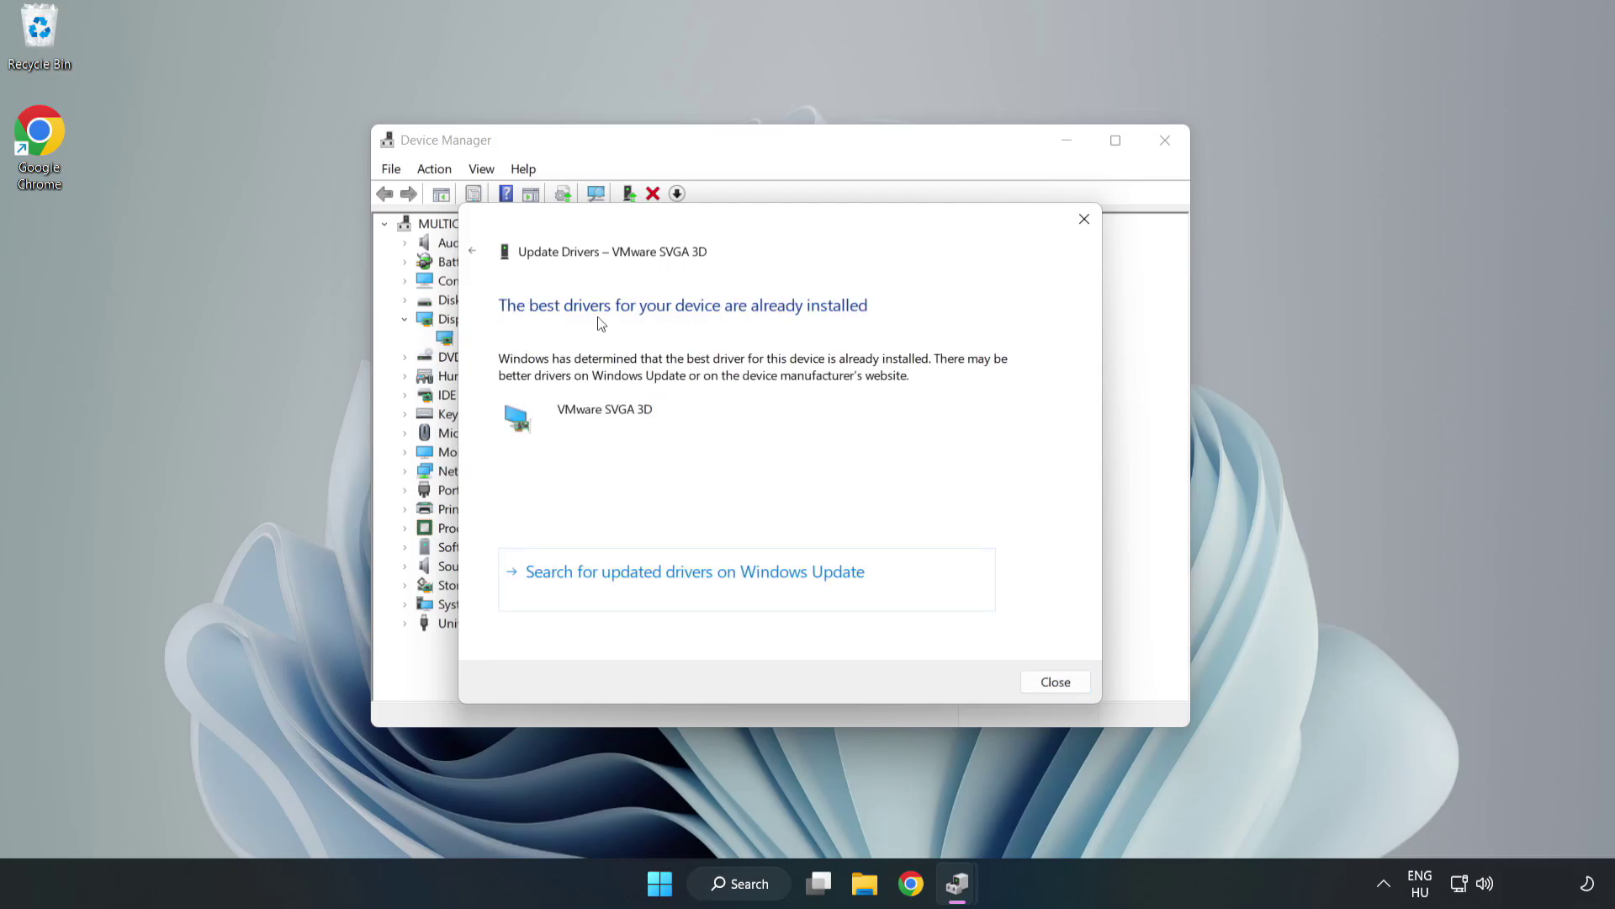
{"action": "left_click", "coordinate": [1057, 684]}
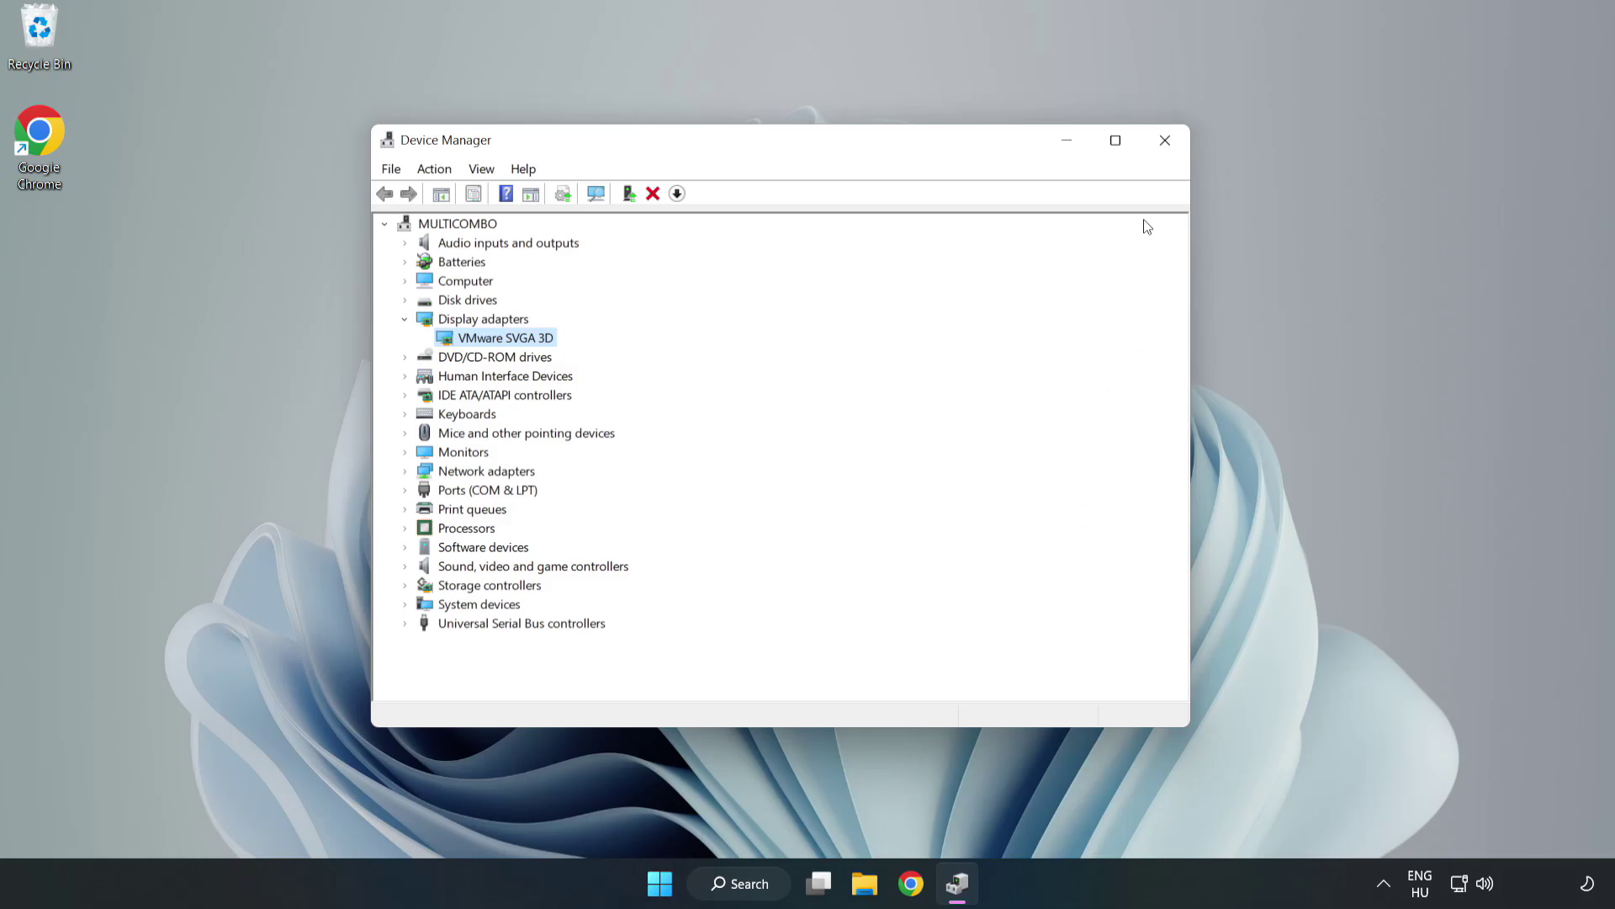
- Close Device Manager and search Windows for 'updates'
{"action": "left_click", "coordinate": [1166, 144]}
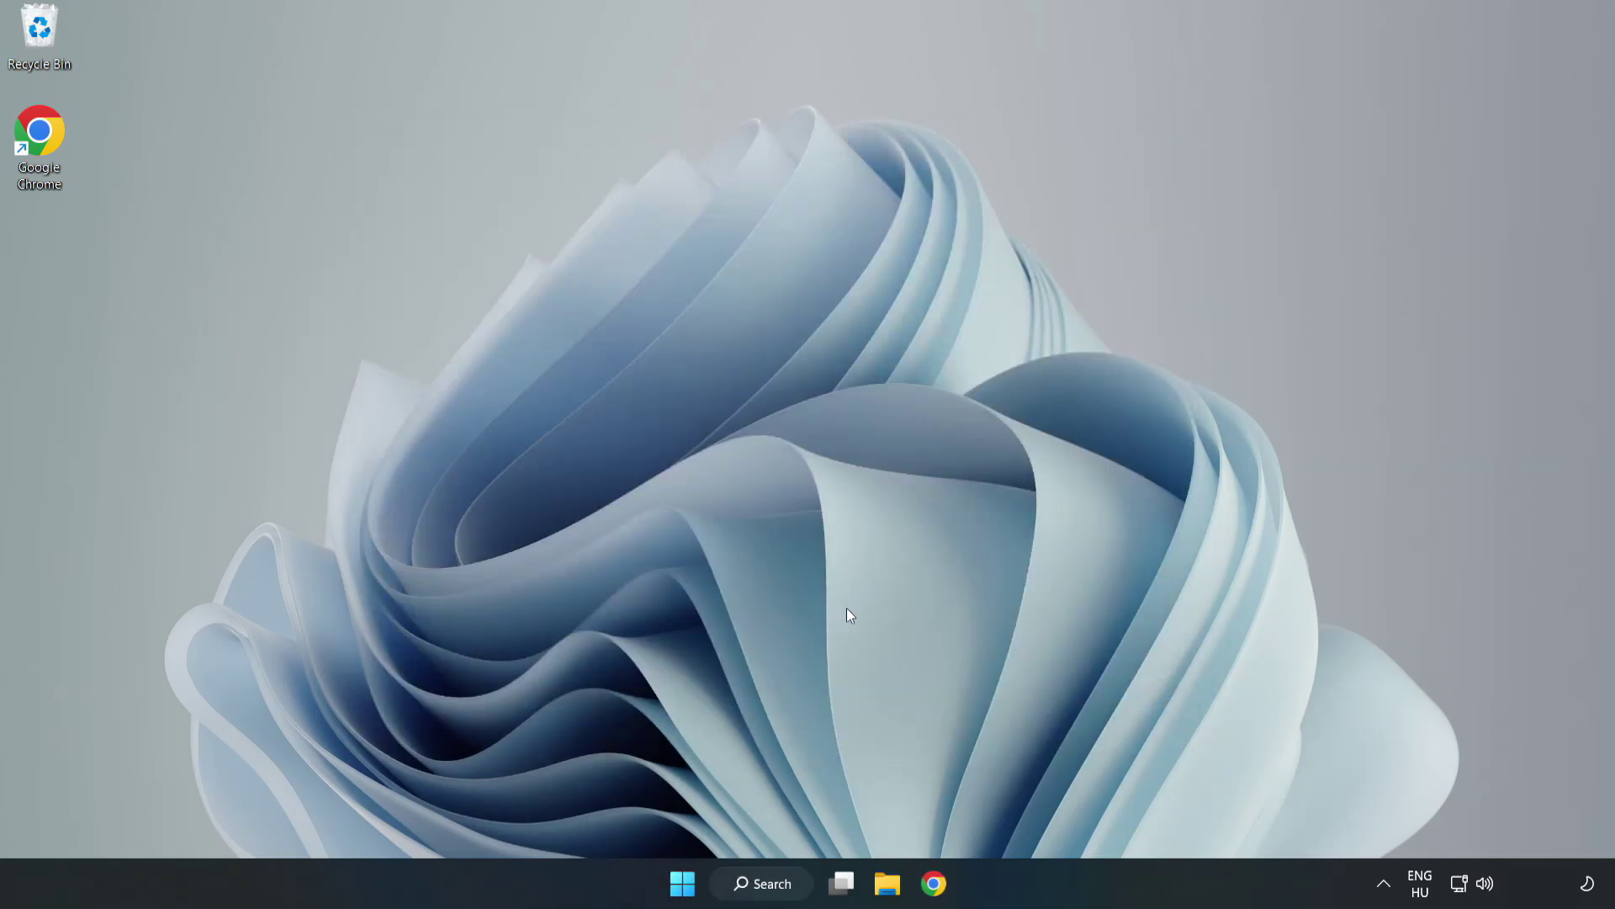
{"action": "left_click", "coordinate": [744, 880]}
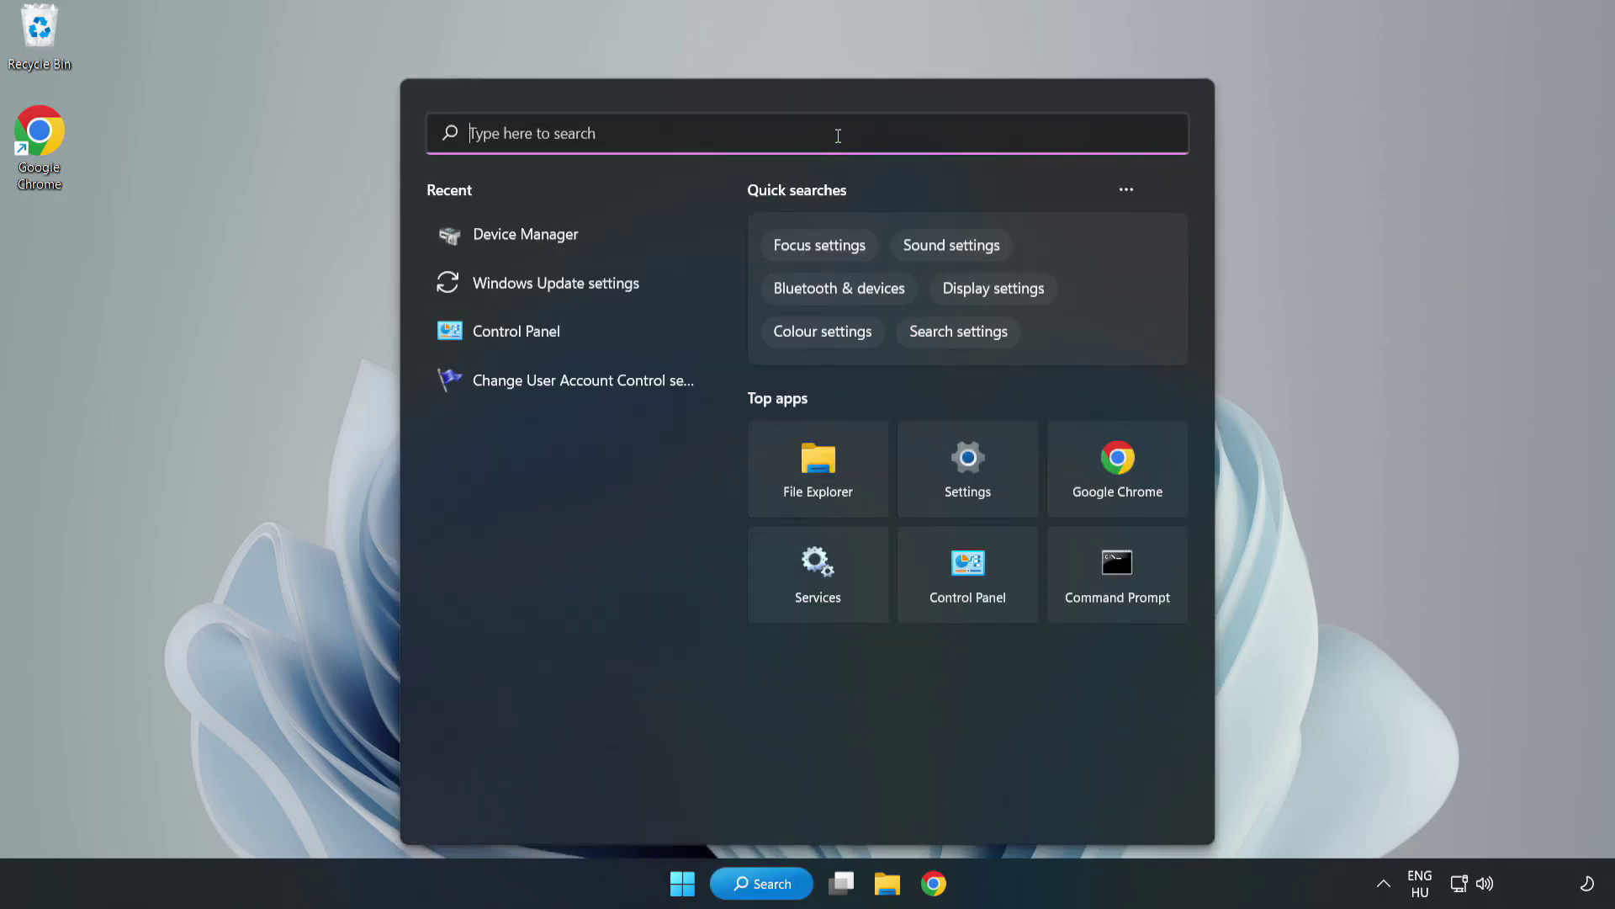
{"action": "type", "text": "update"}
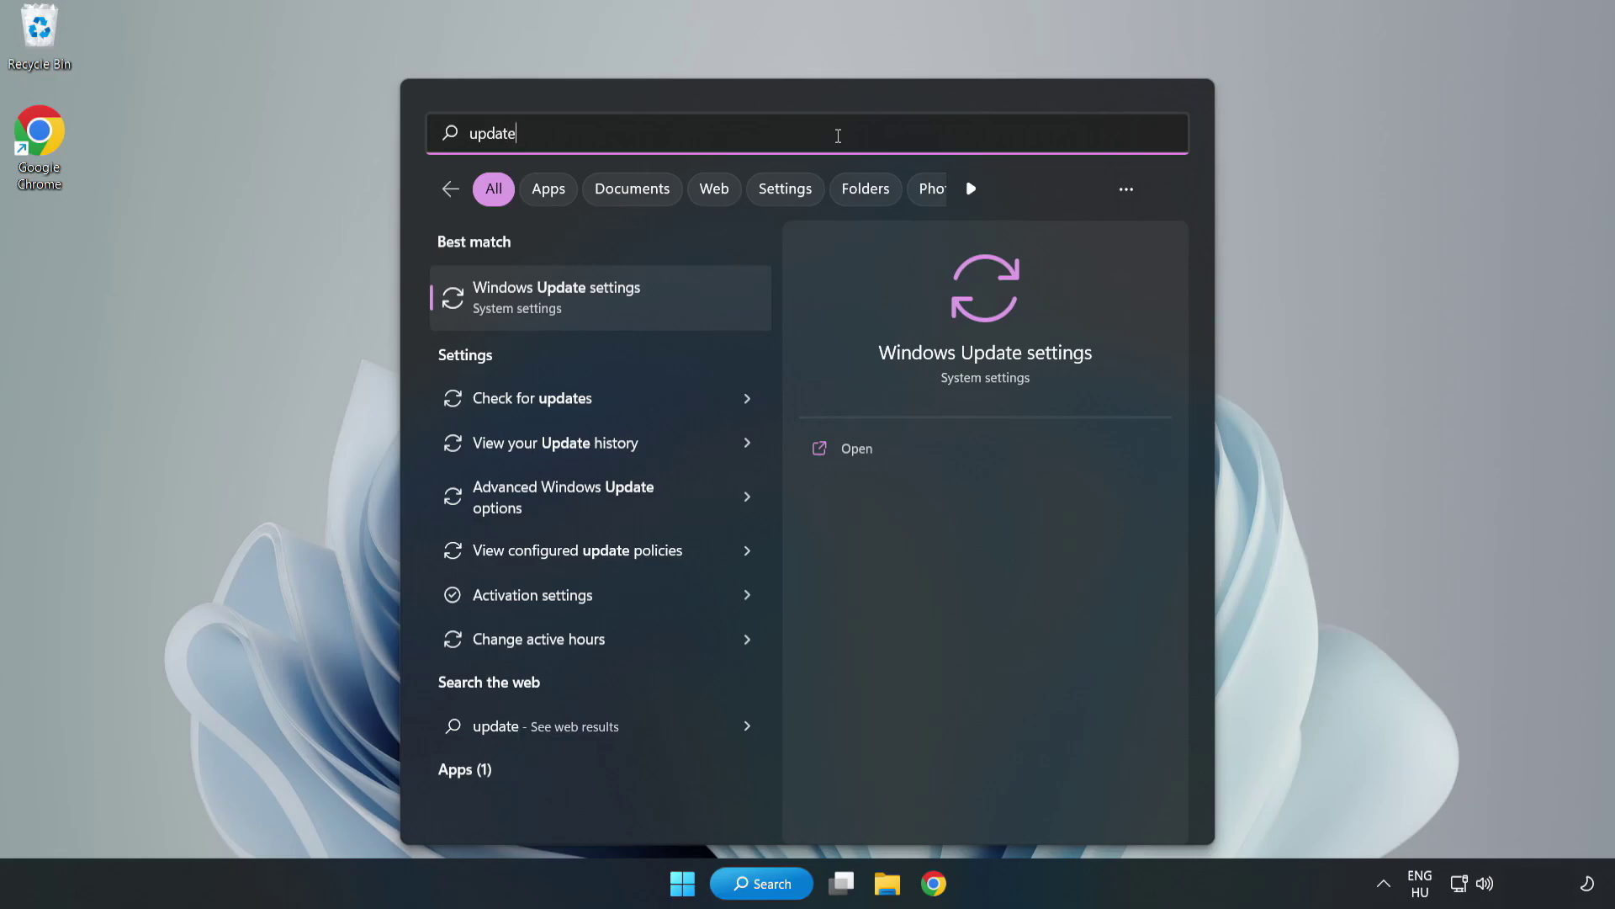
{"action": "type", "text": "s"}
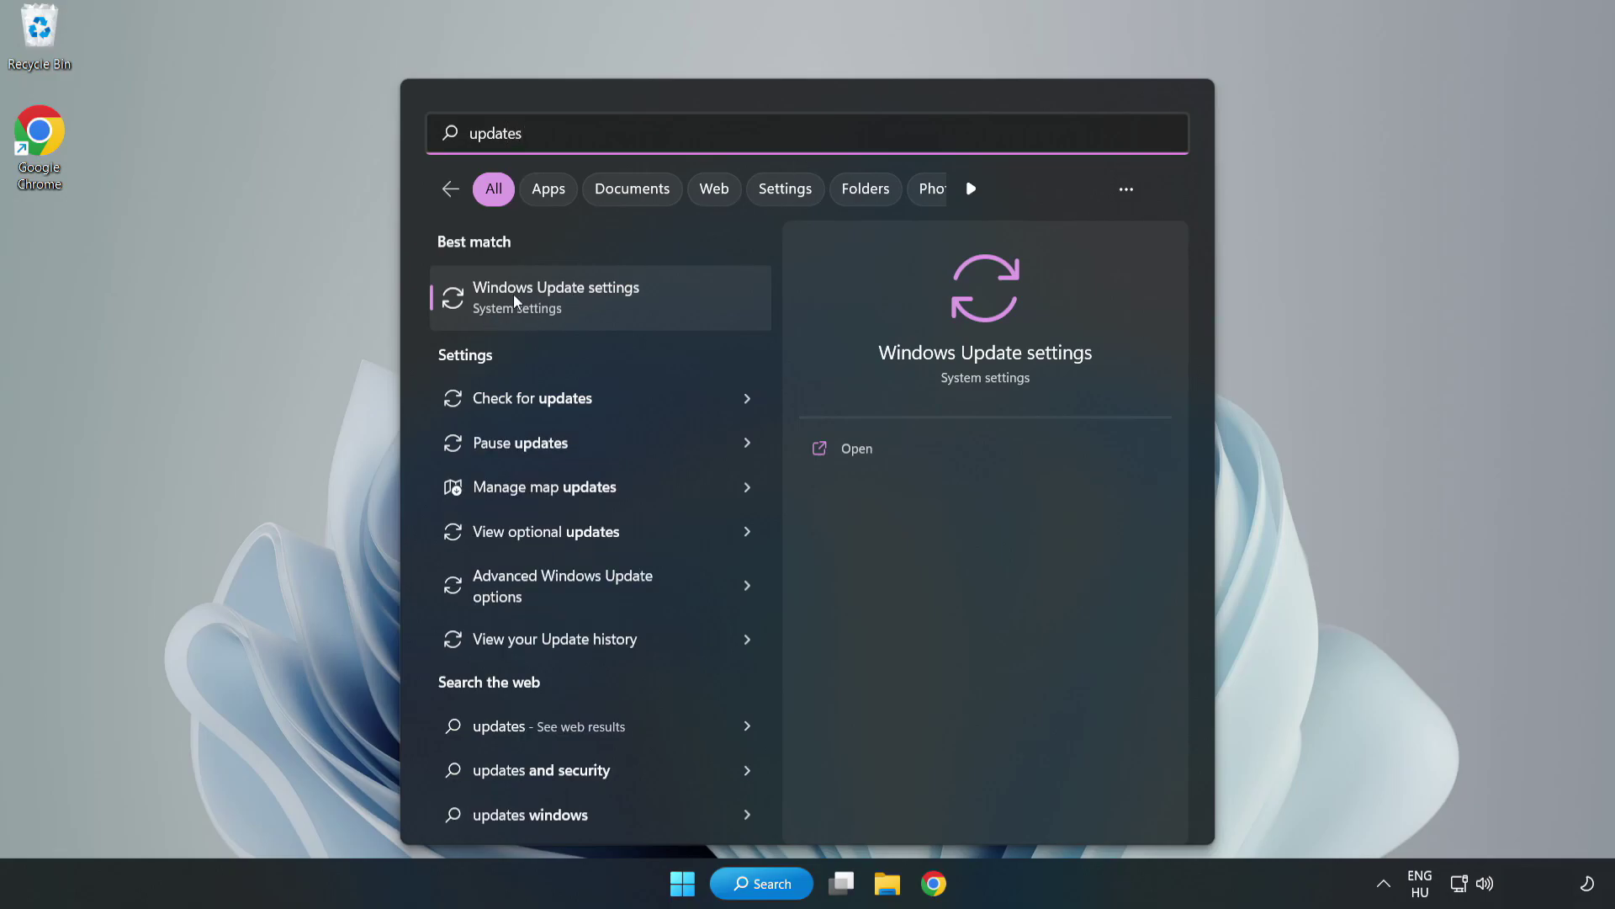
- Check for updates on the maximized Windows Update settings page
{"action": "left_click", "coordinate": [577, 301]}
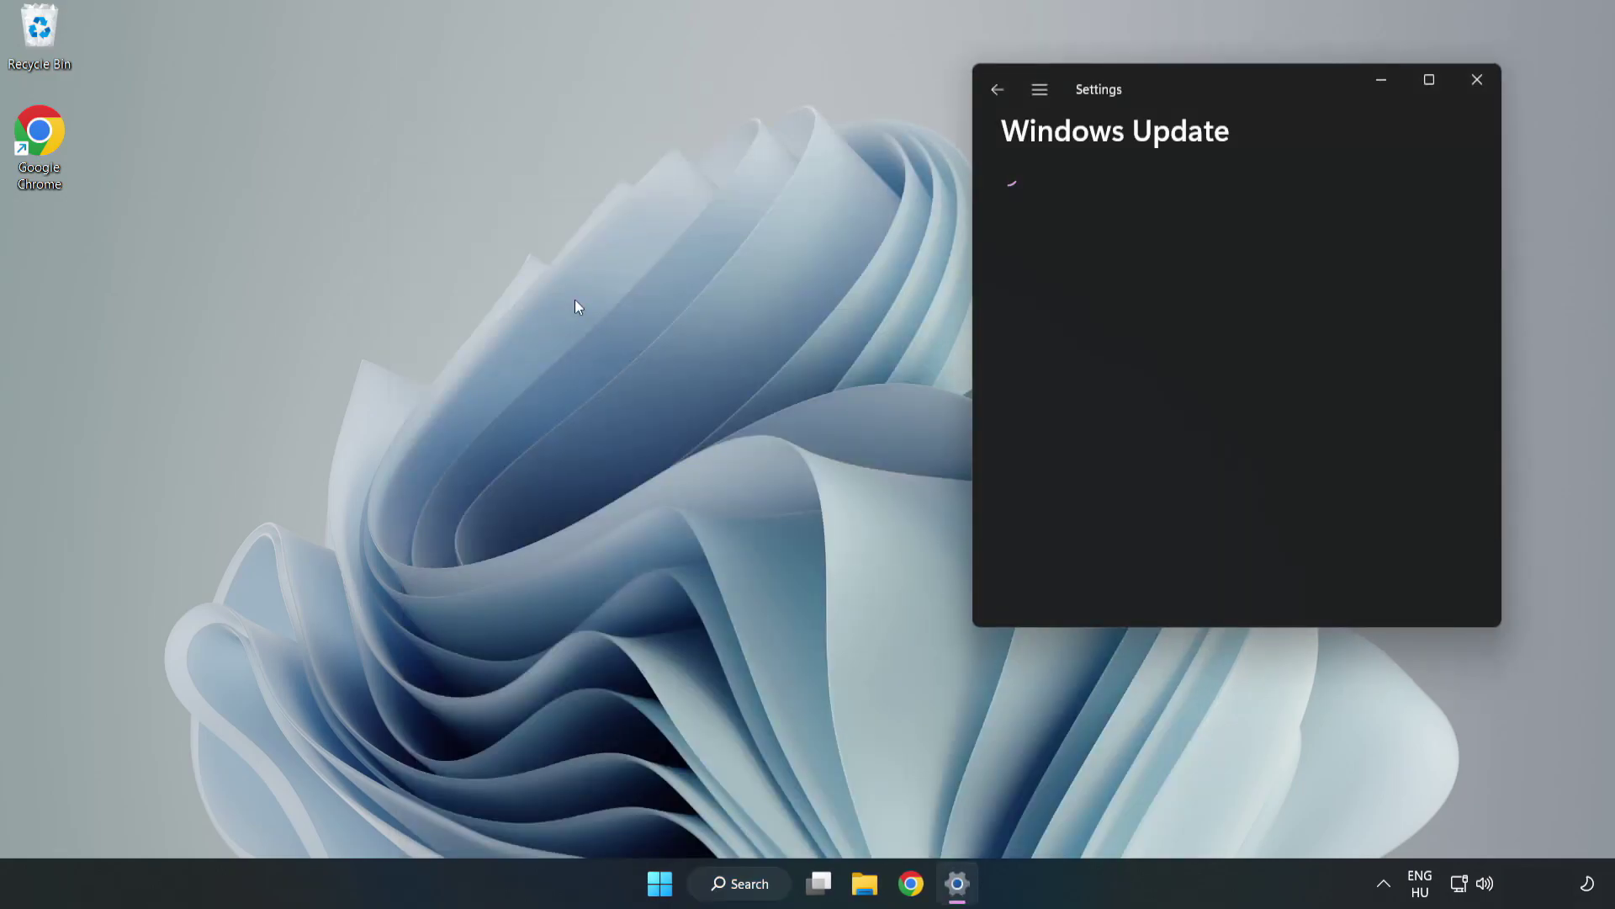
{"action": "left_click", "coordinate": [1428, 79]}
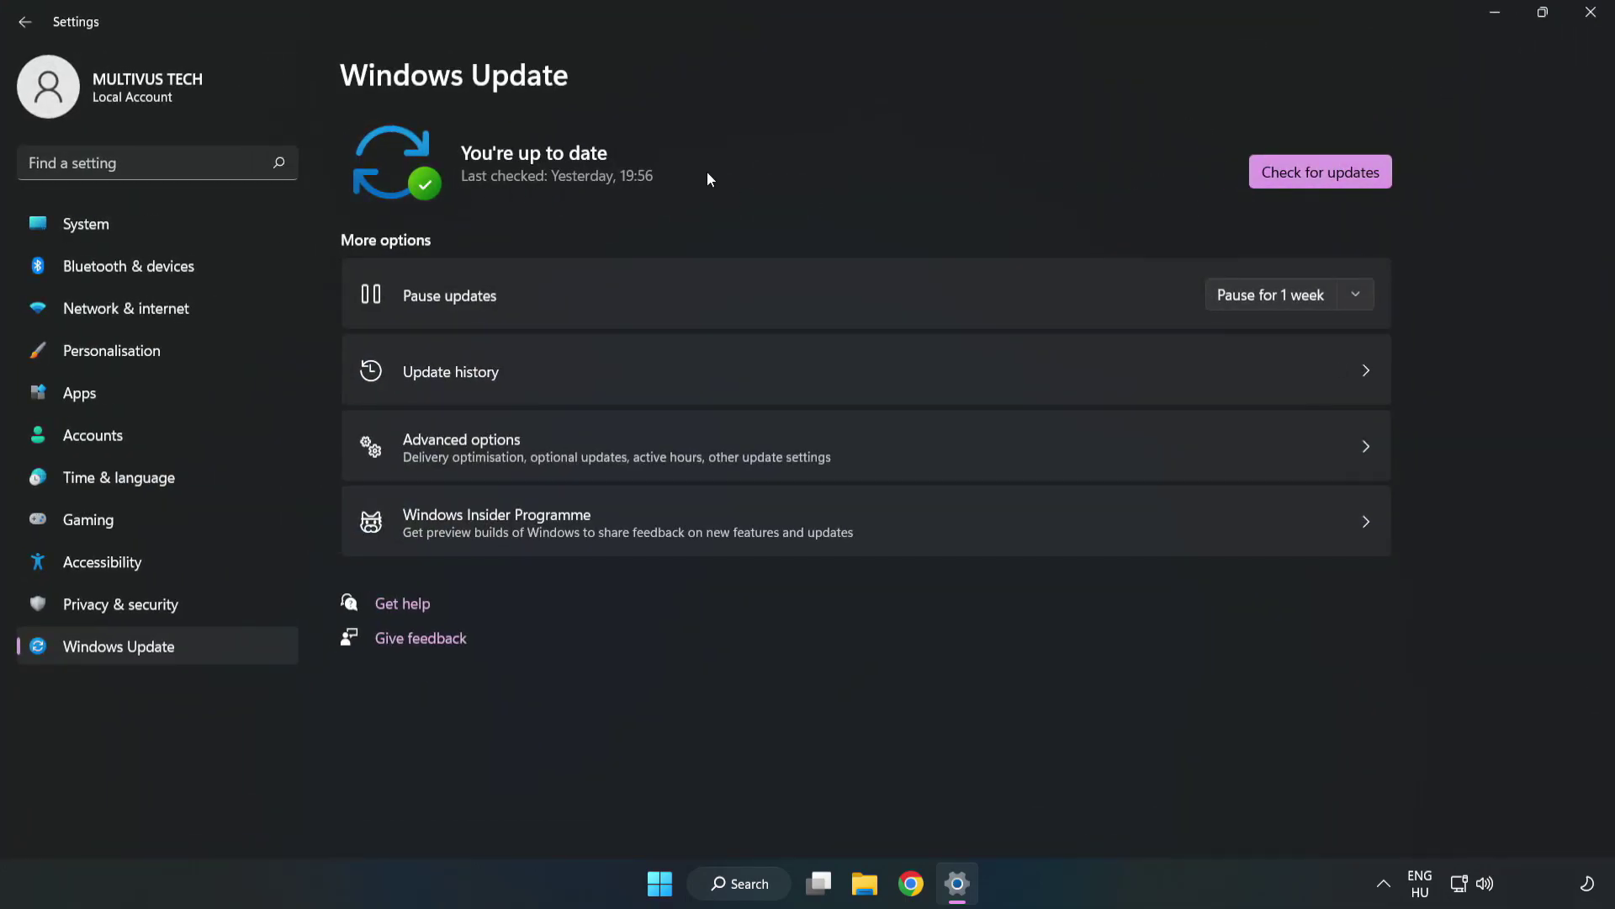
{"action": "left_click", "coordinate": [1326, 175]}
- Close Settings and verify YOUR NOT WORKING GAME's installed files in Steam, validating all 1039
{"action": "left_click", "coordinate": [1591, 14]}
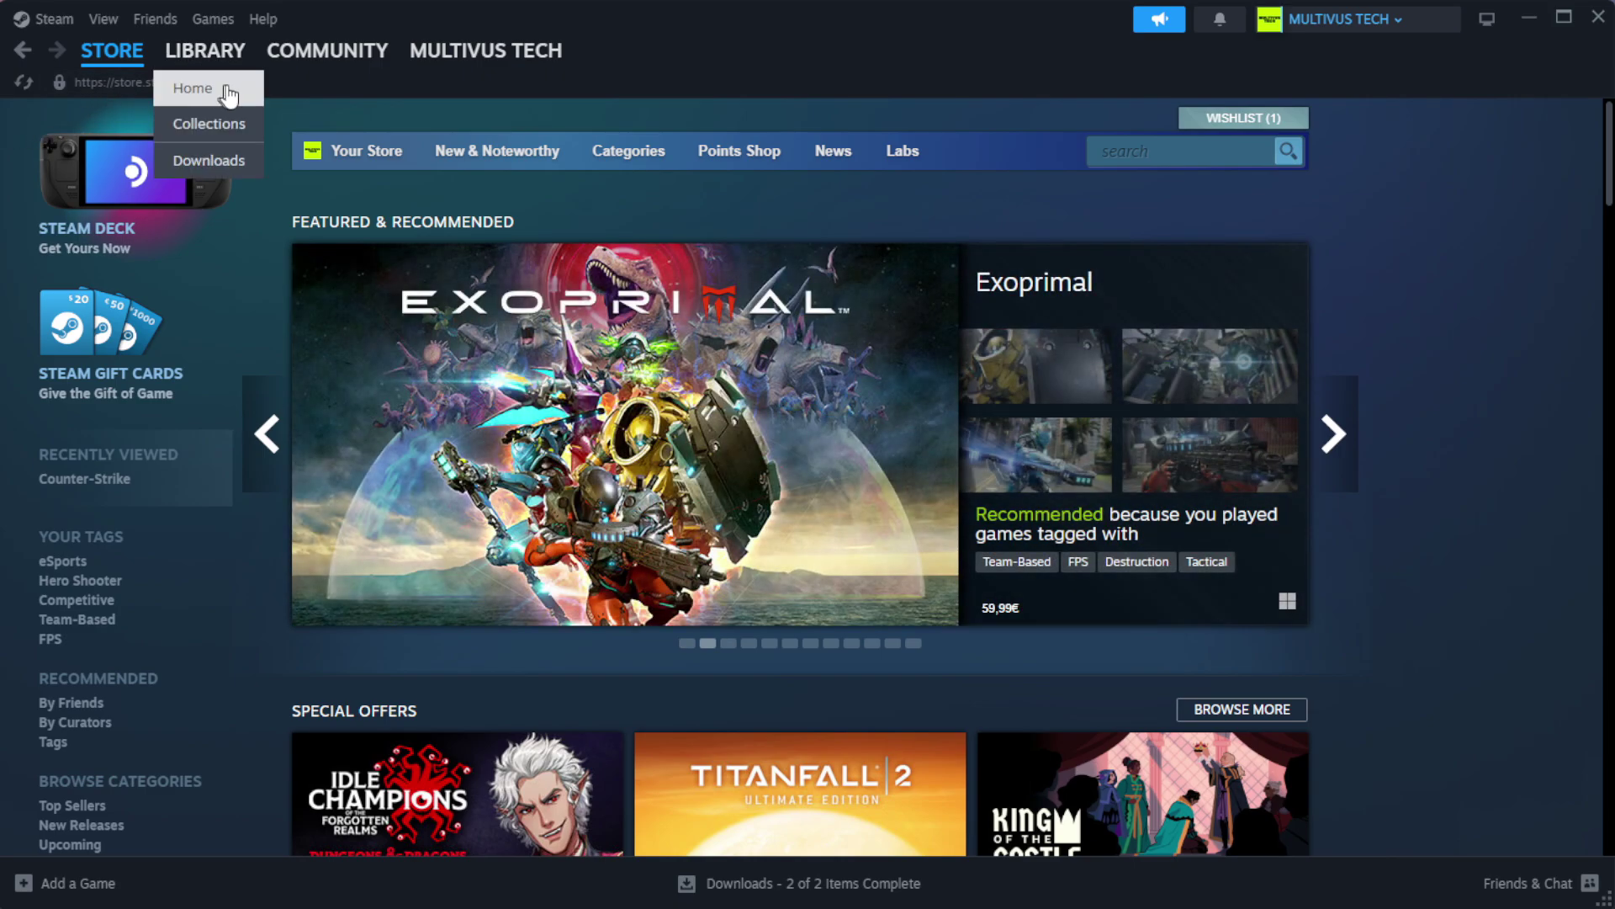
{"action": "left_click", "coordinate": [234, 90]}
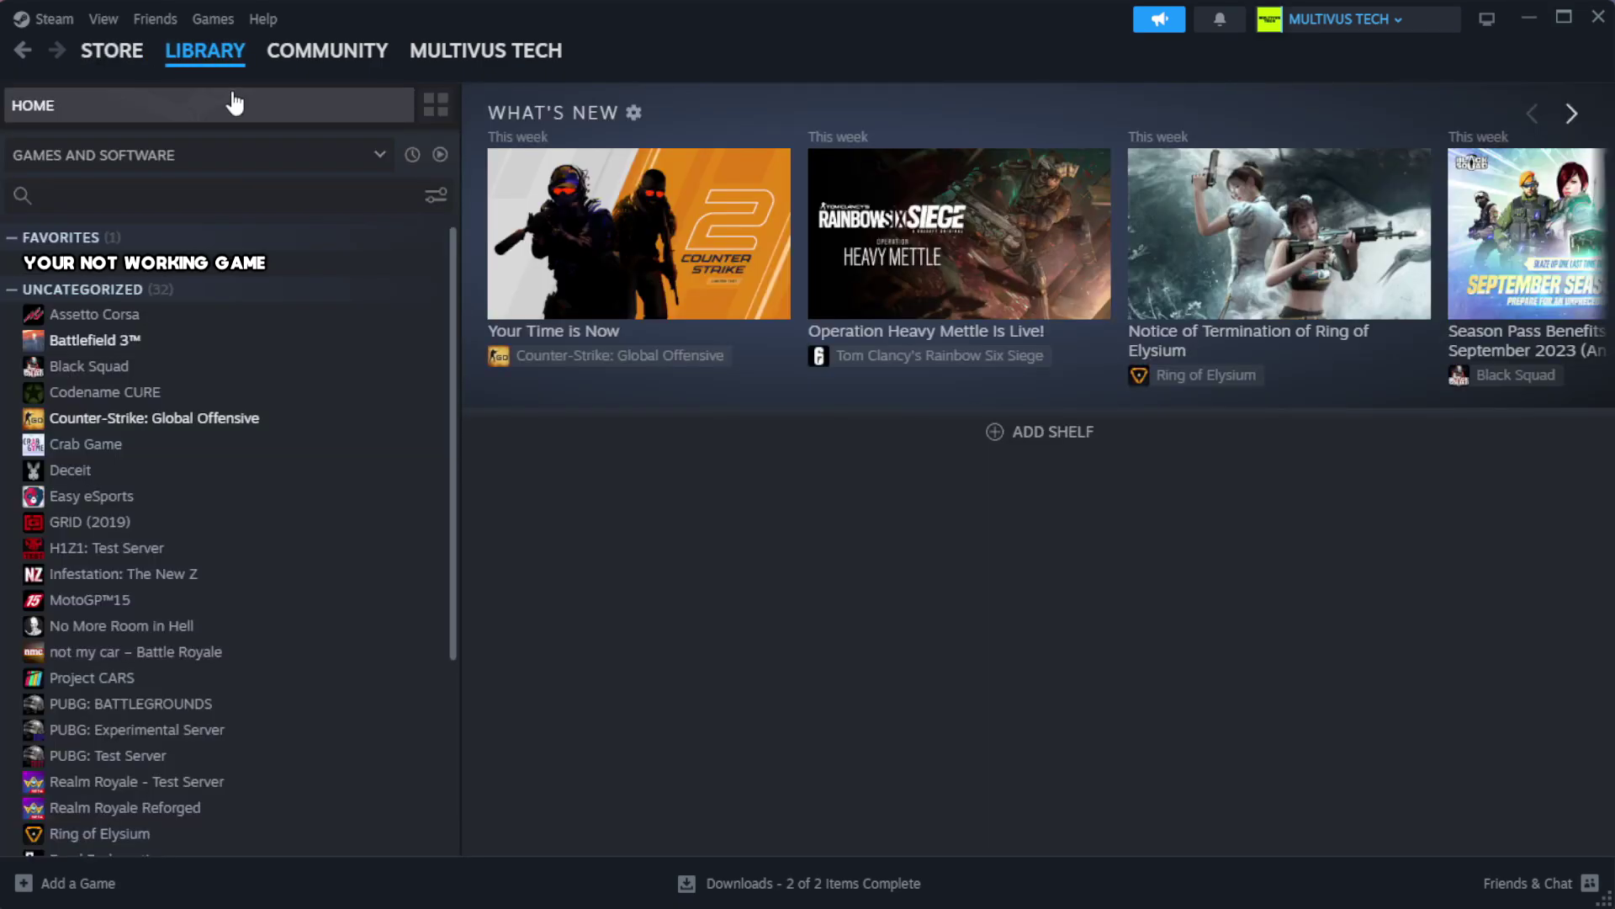
{"action": "right_click", "coordinate": [397, 266]}
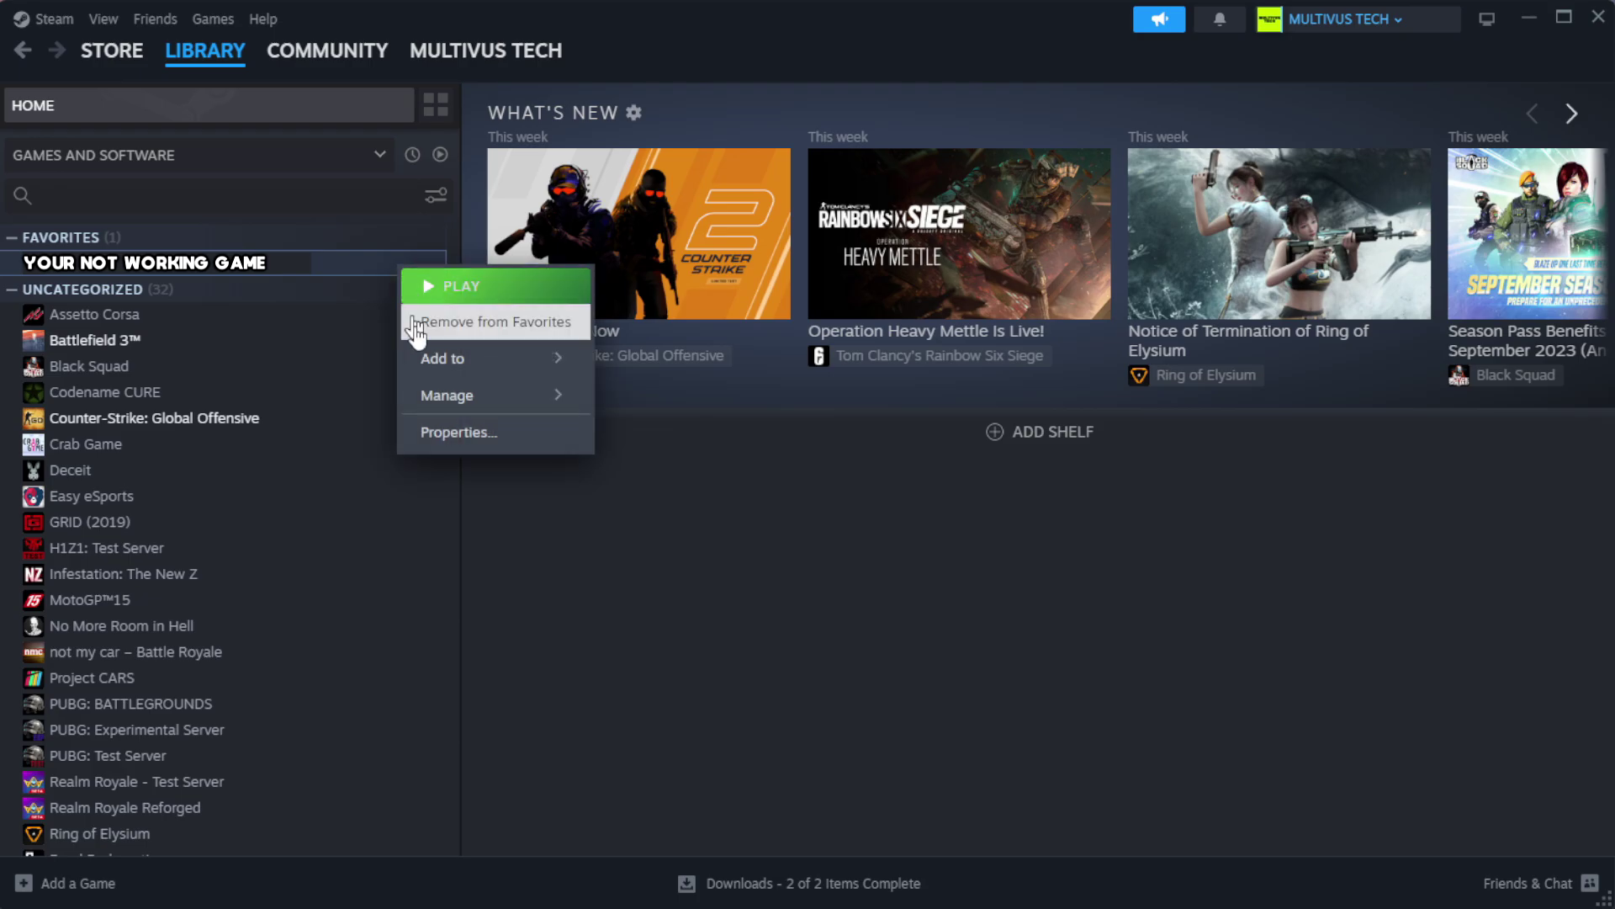
{"action": "left_click", "coordinate": [510, 433]}
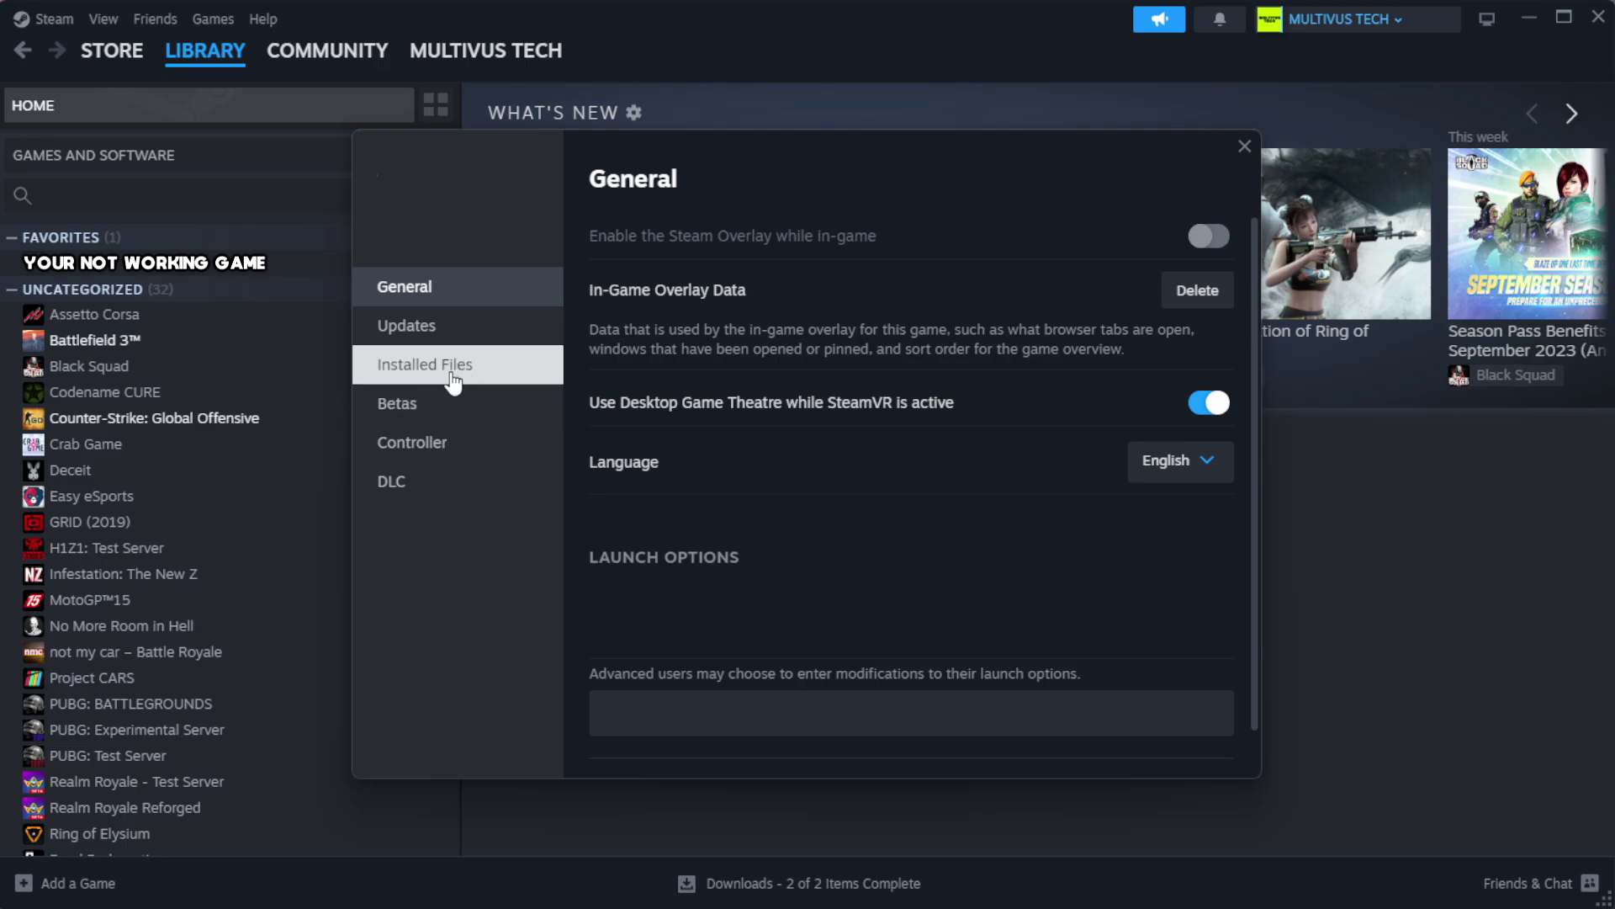
{"action": "left_click", "coordinate": [530, 382]}
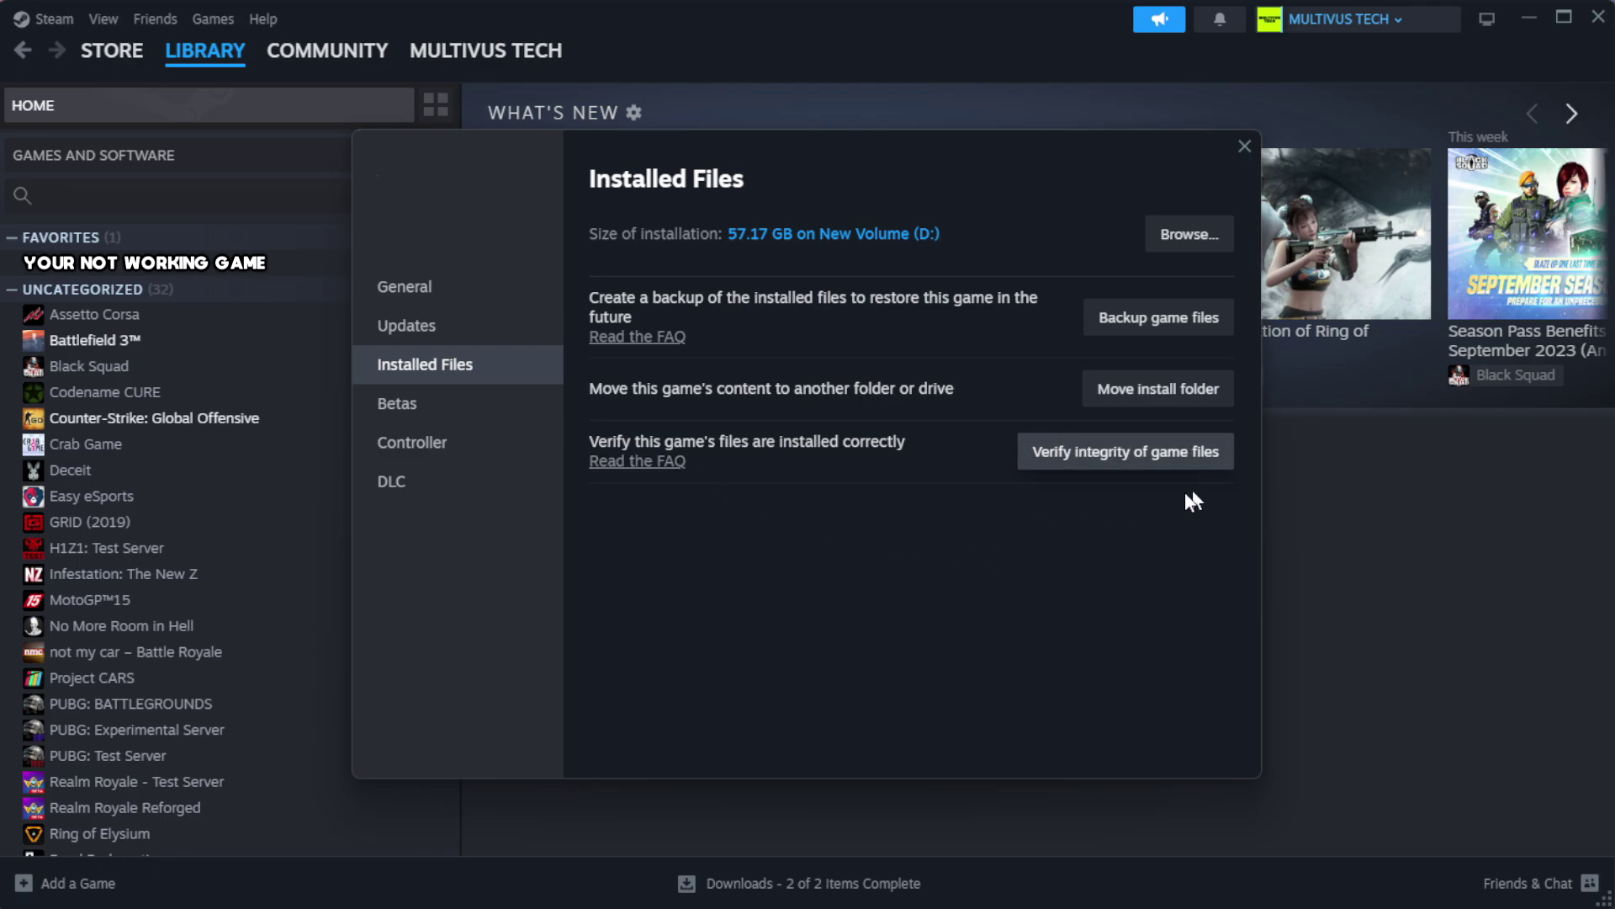
{"action": "left_click", "coordinate": [1136, 468]}
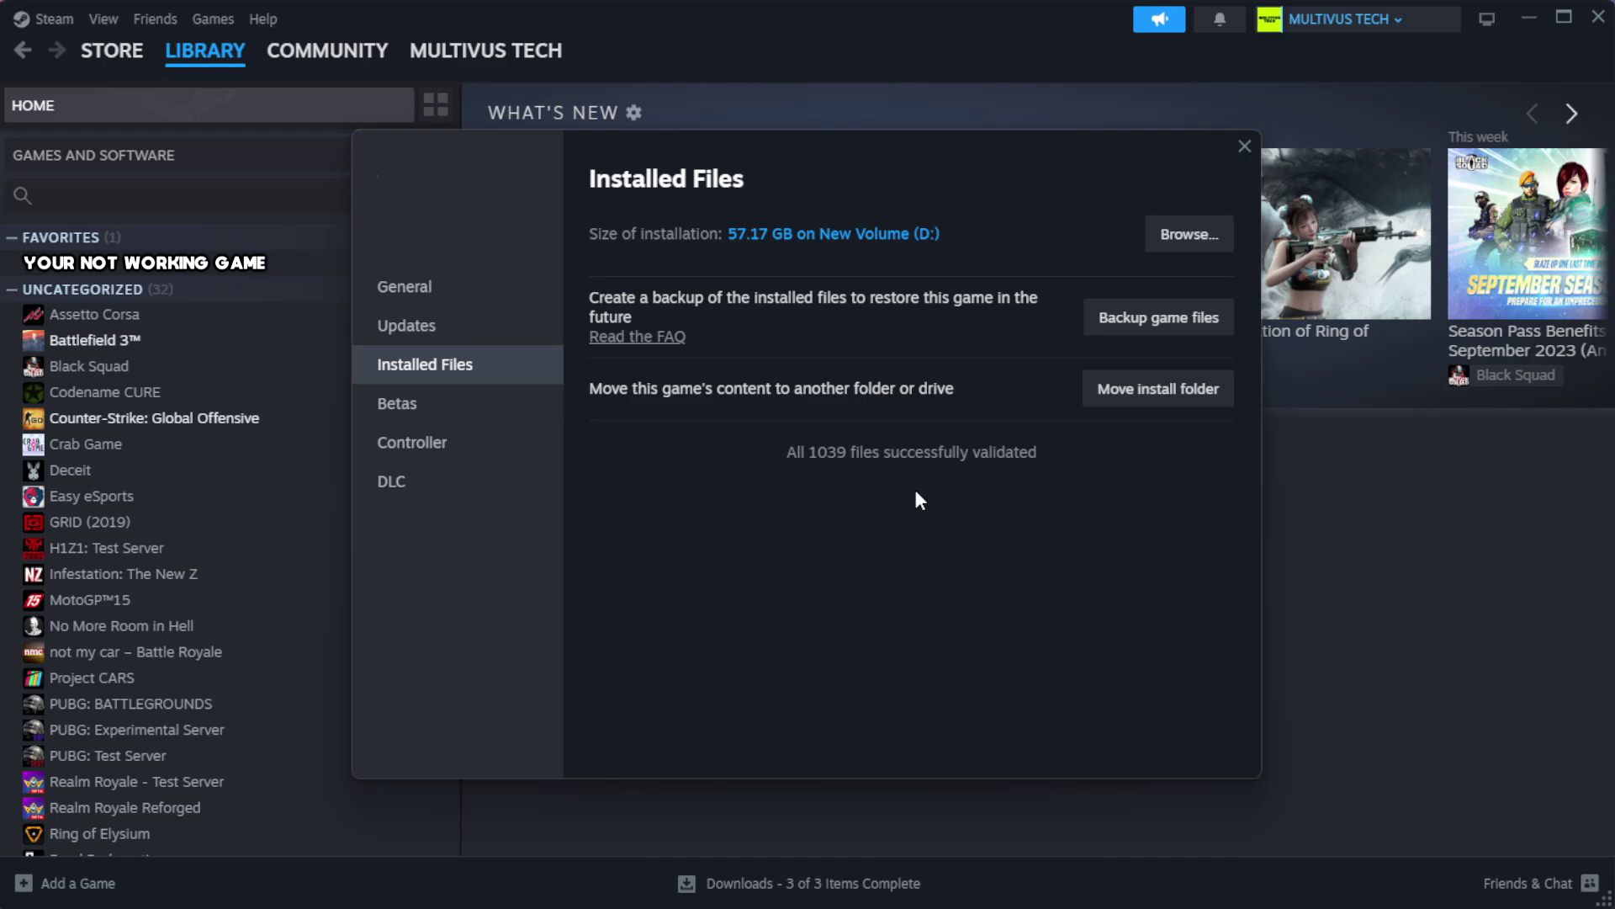
- Open the game's install folder and the YOUR NOT WORKING GAME shortcut's Properties dialog
{"action": "left_click", "coordinate": [1187, 249]}
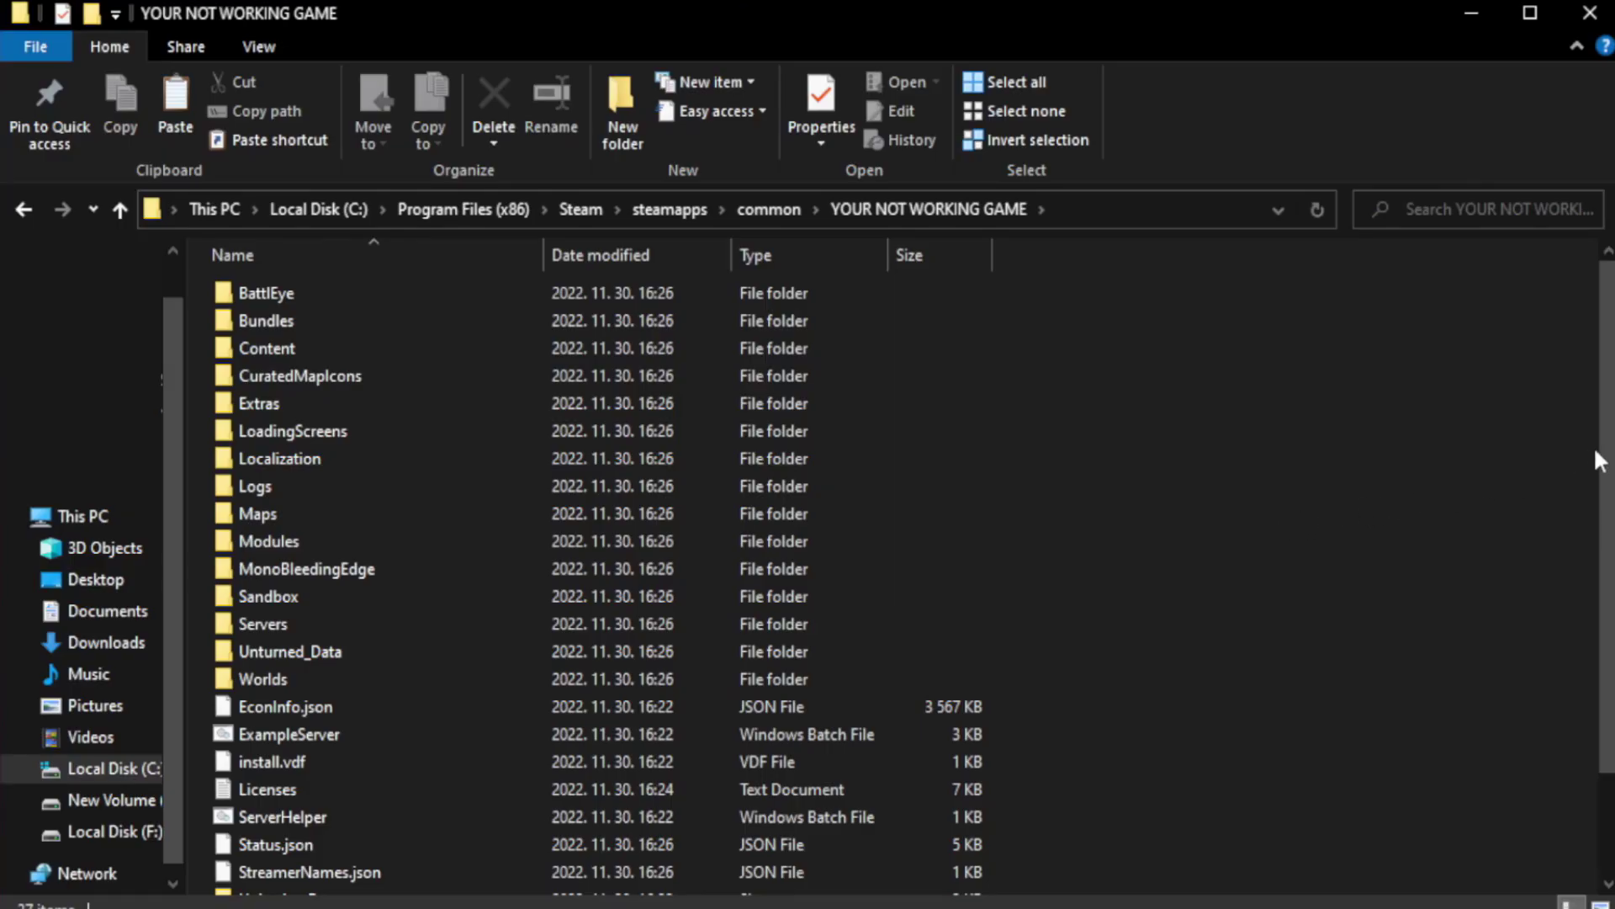
{"action": "scroll", "coordinate": [1599, 459], "scroll_direction": "down", "scroll_amount": 2}
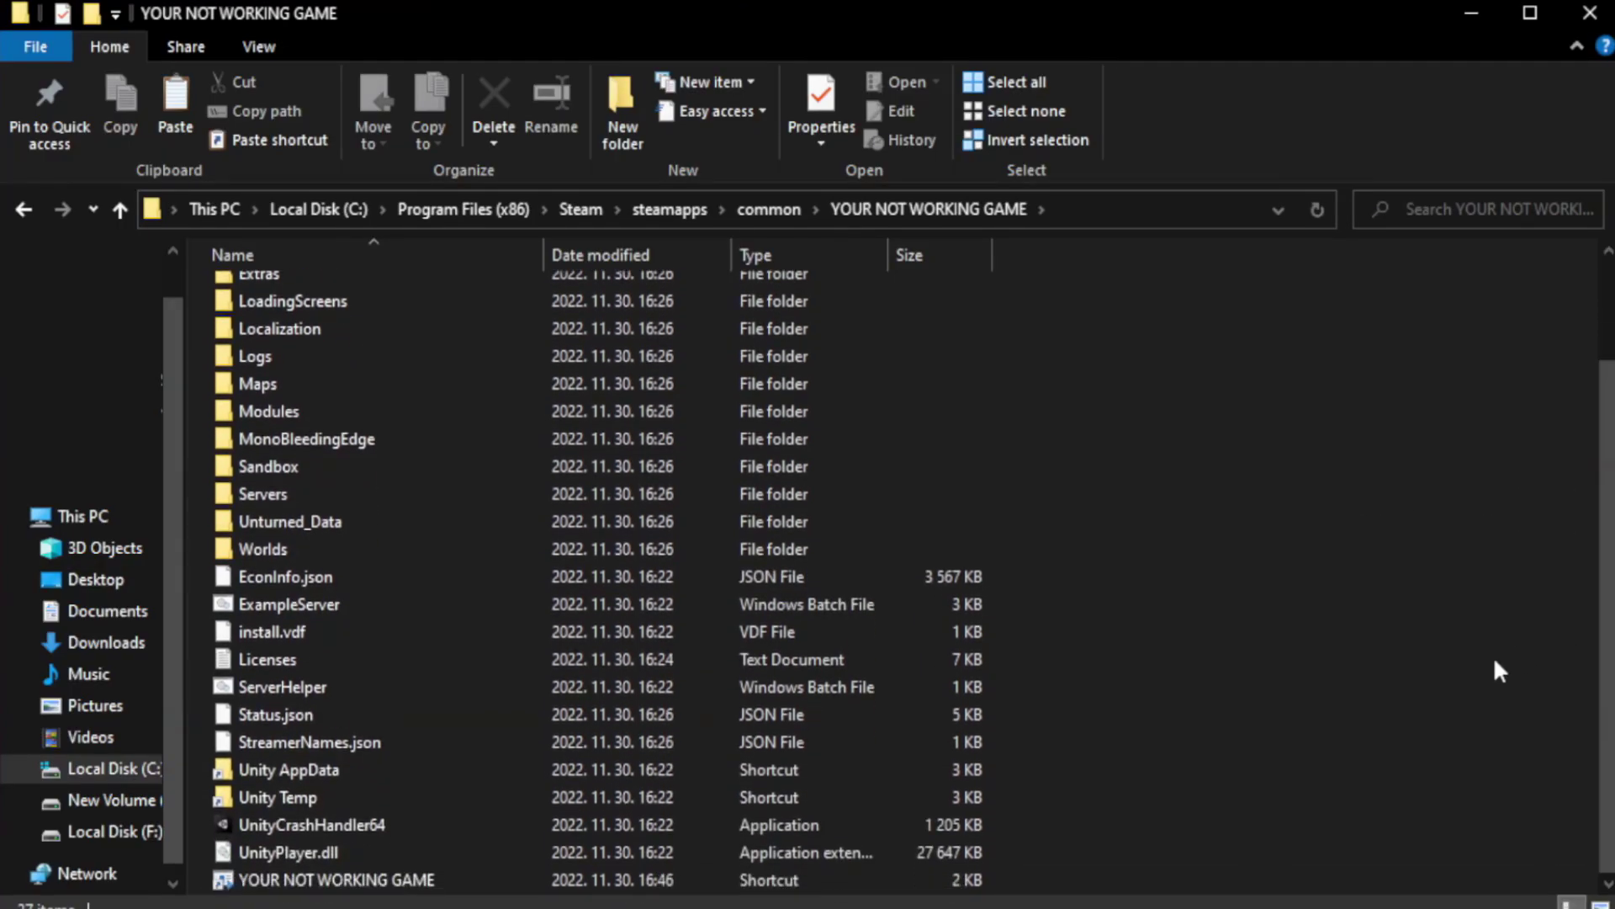
{"action": "left_click", "coordinate": [589, 881]}
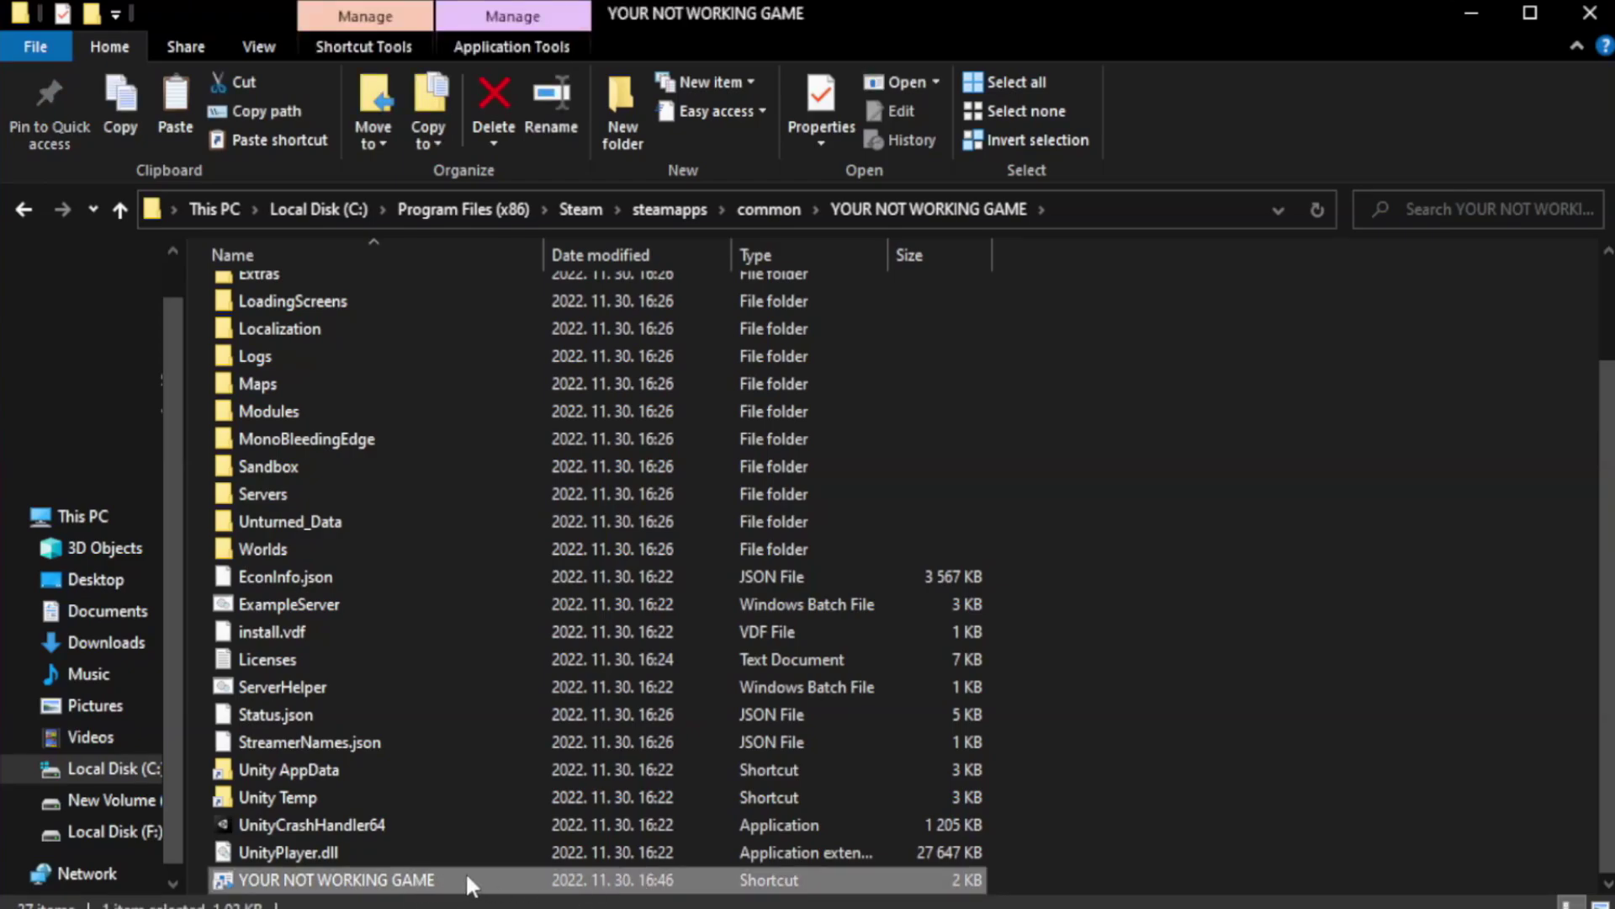
{"action": "right_click", "coordinate": [538, 880]}
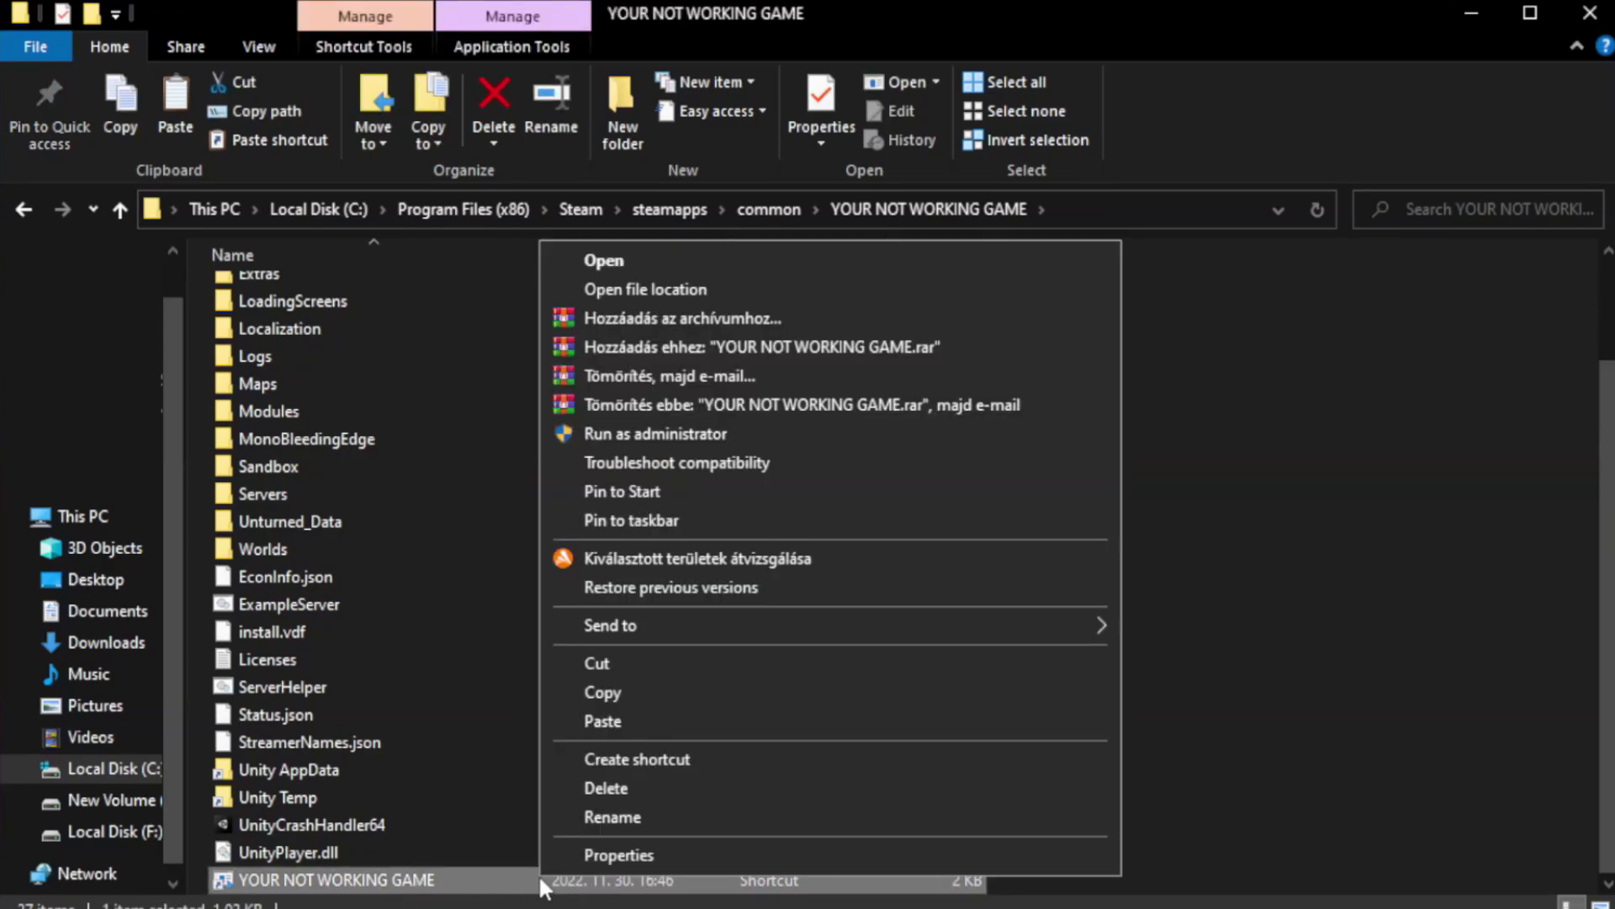
{"action": "left_click", "coordinate": [825, 857]}
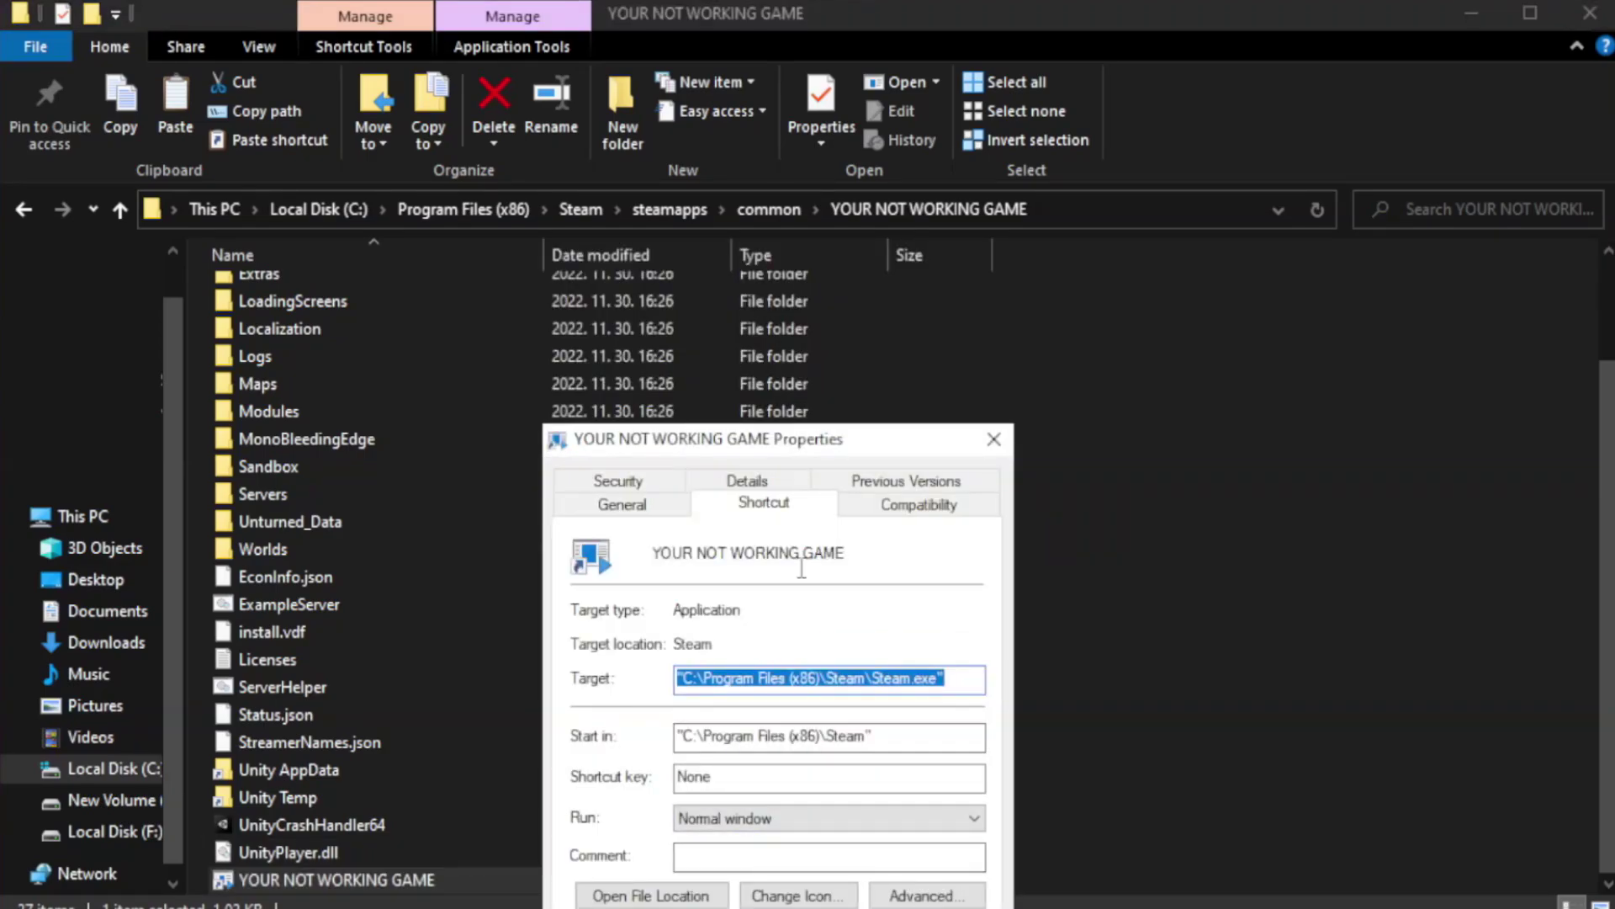
{"action": "mouse_move", "coordinate": [811, 447]}
{"action": "left_mouse_down"}
{"action": "mouse_move", "coordinate": [841, 200]}
{"action": "mouse_move", "coordinate": [811, 169]}
{"action": "left_mouse_up"}
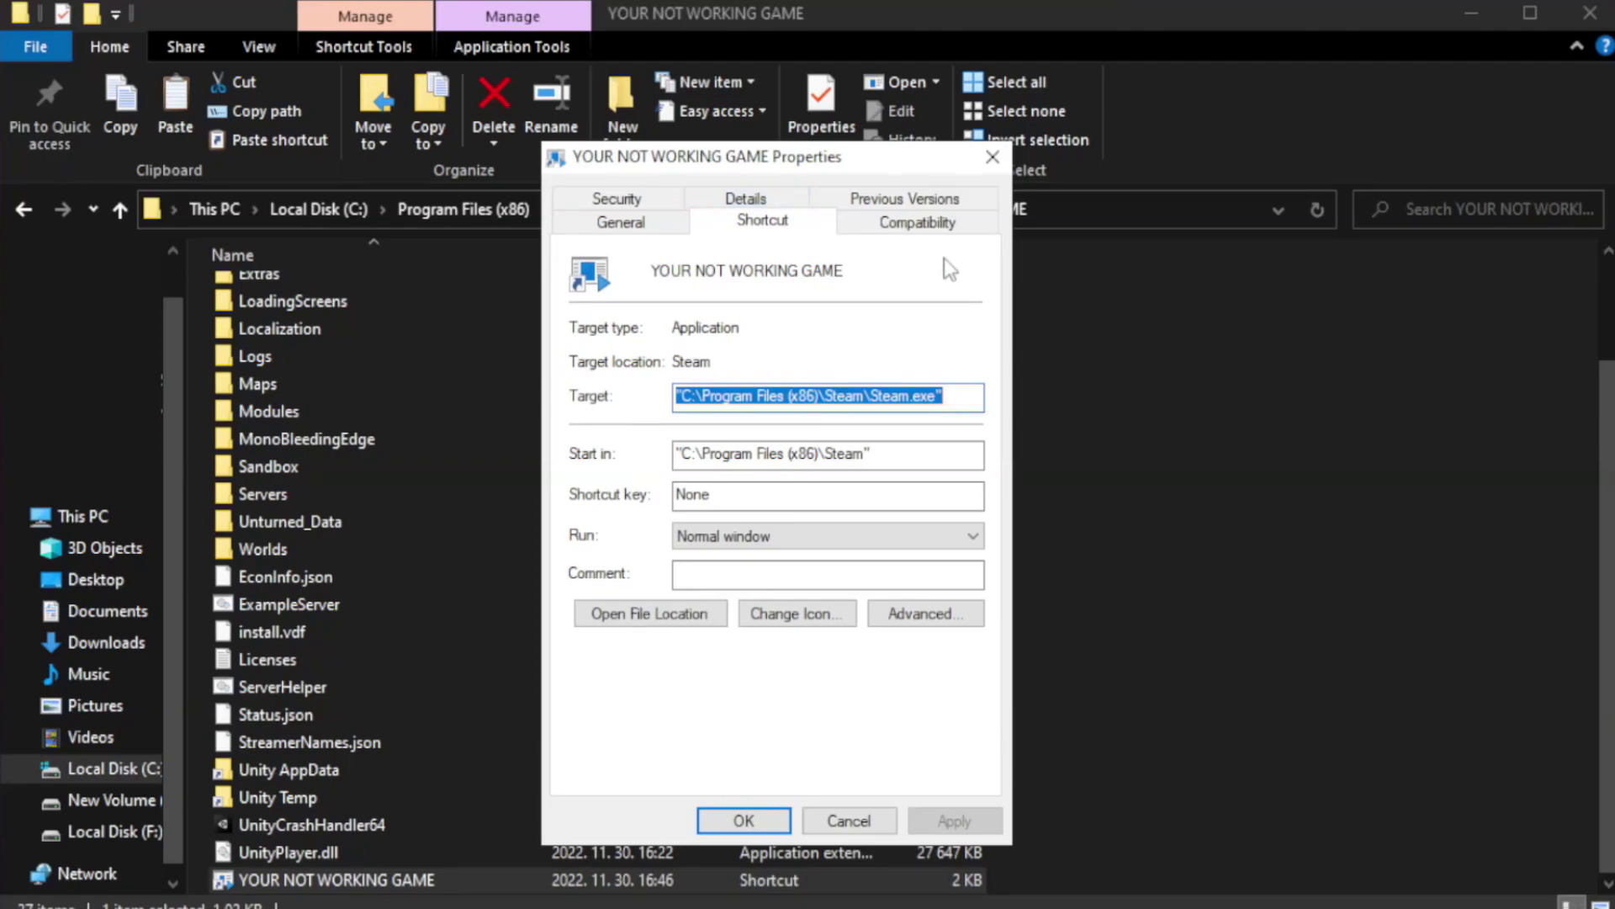
- Set the shortcut to Windows 8 compatibility, no fullscreen optimizations, run as administrator, and apply
{"action": "left_click", "coordinate": [912, 227]}
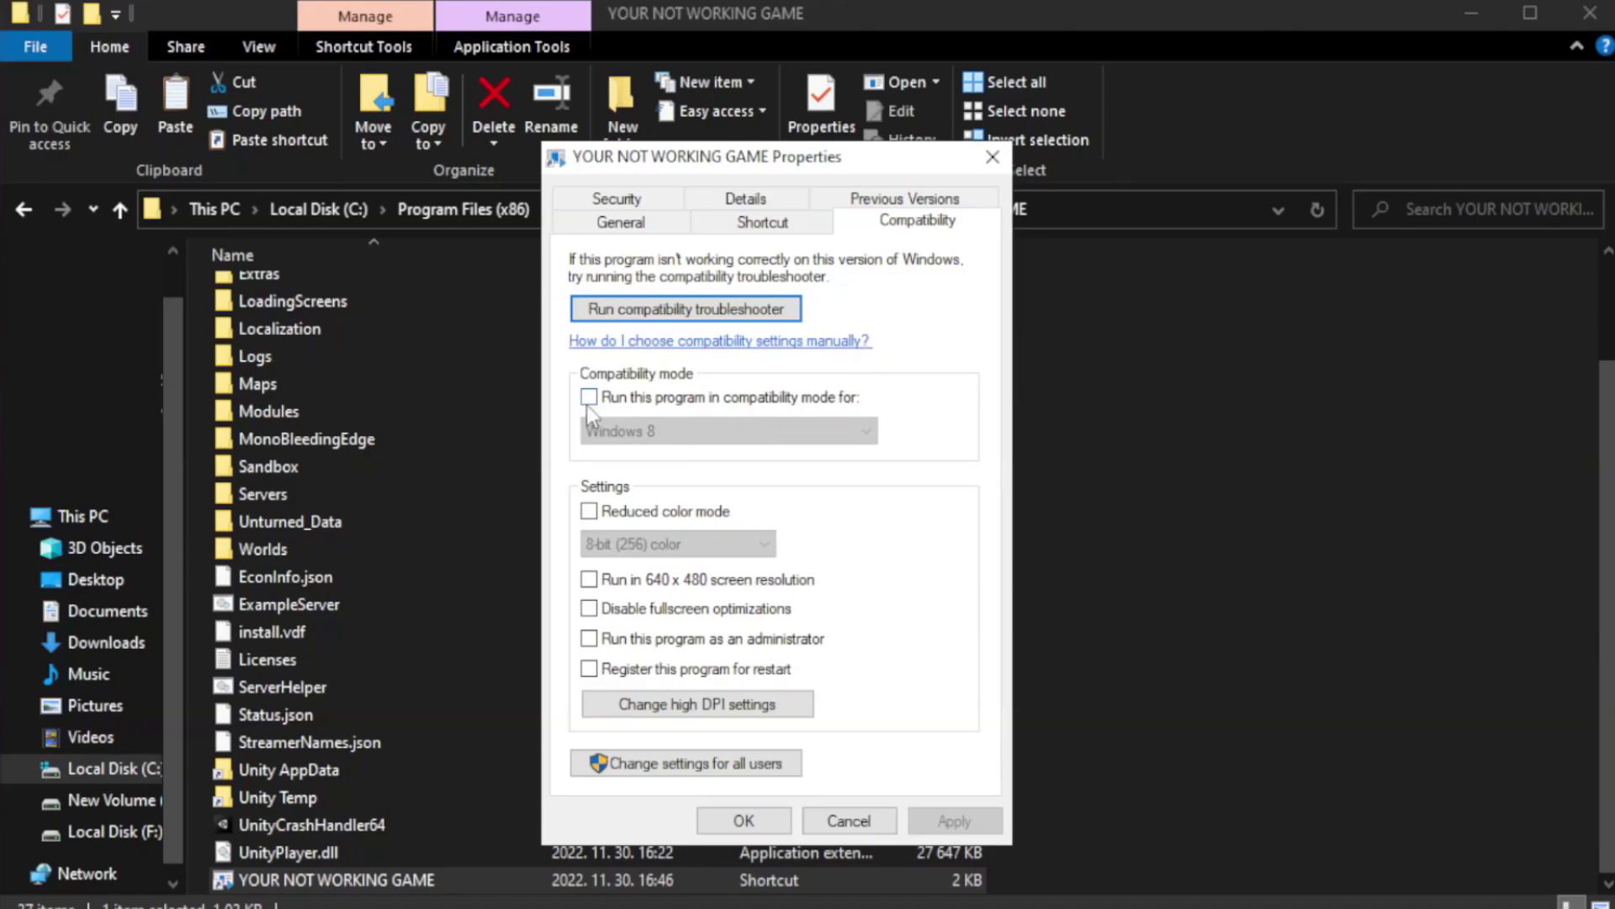
{"action": "left_click", "coordinate": [638, 396]}
{"action": "left_click", "coordinate": [743, 431]}
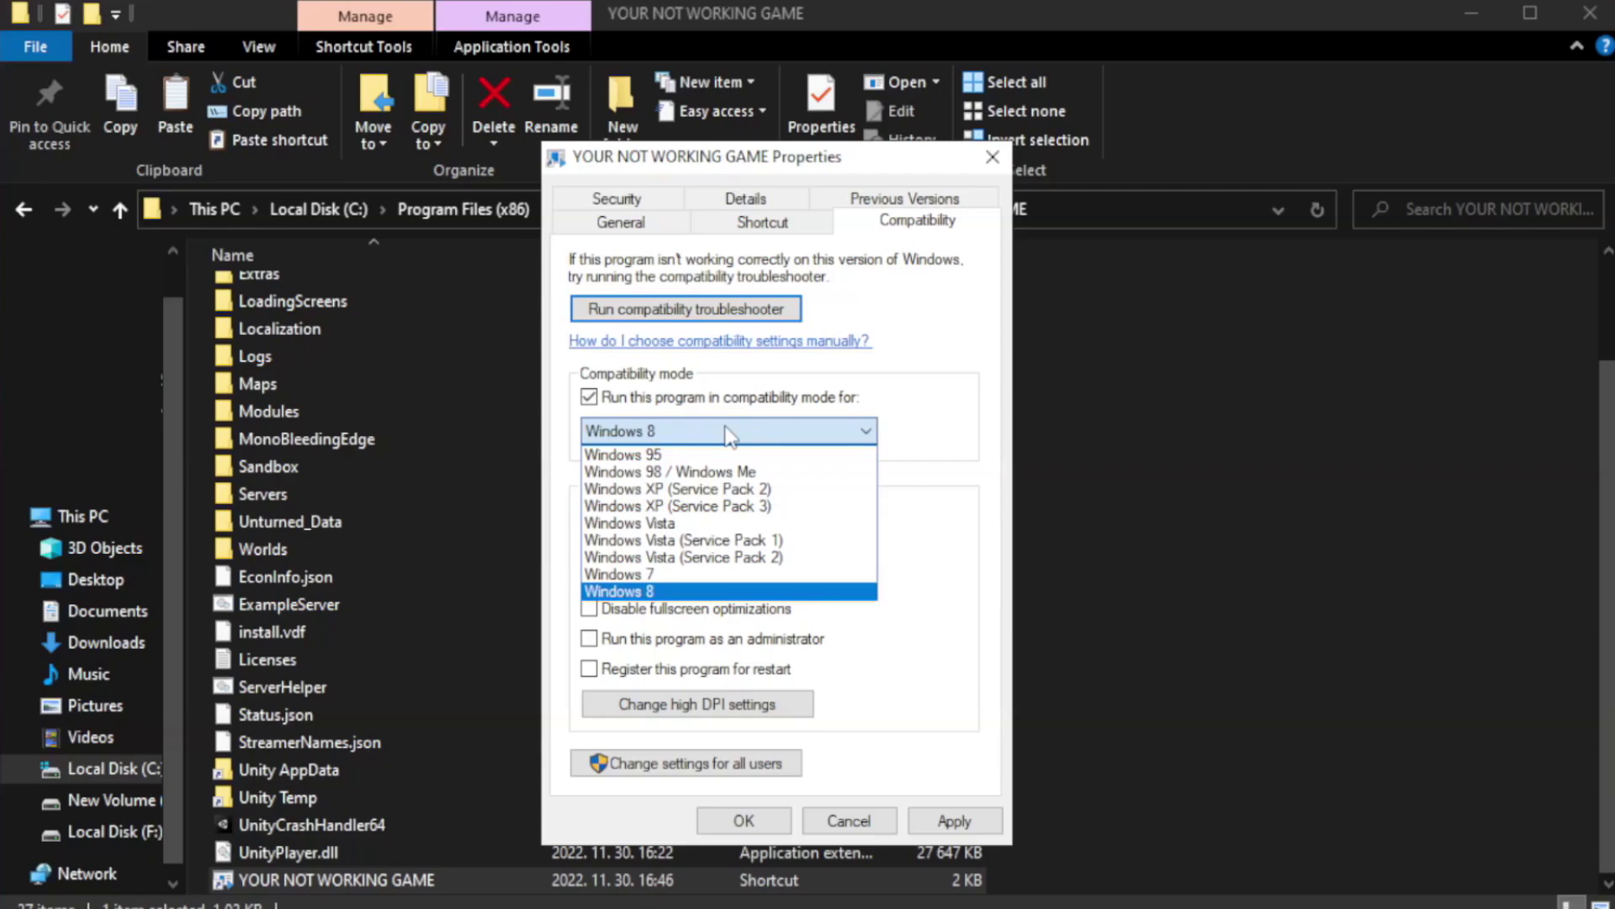
{"action": "left_click", "coordinate": [683, 592]}
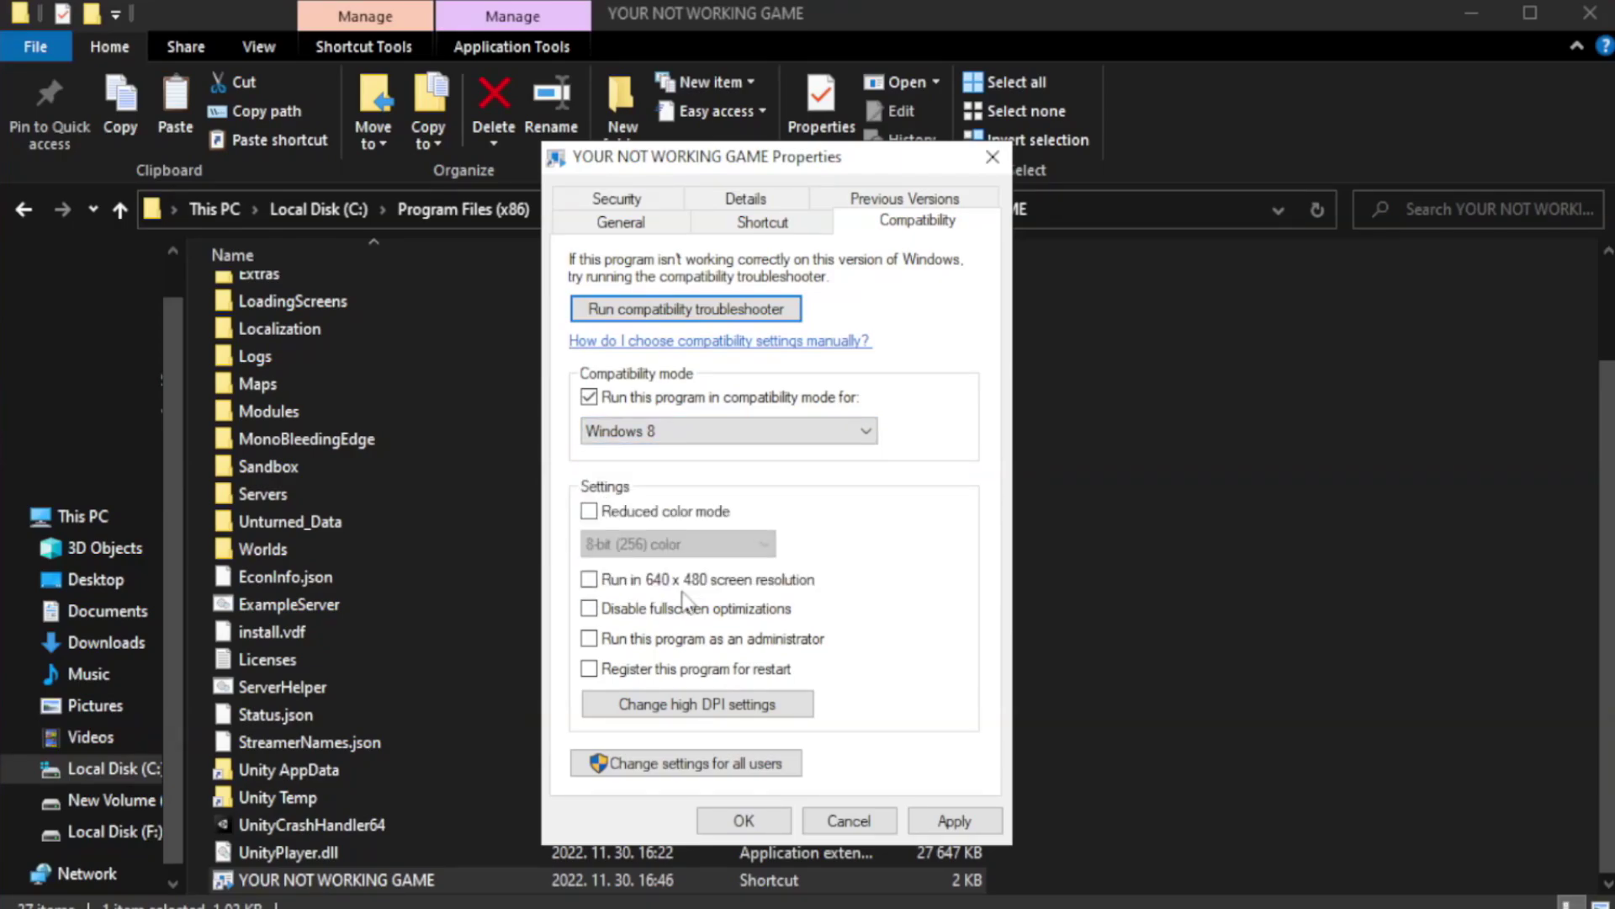
{"action": "left_click", "coordinate": [628, 615]}
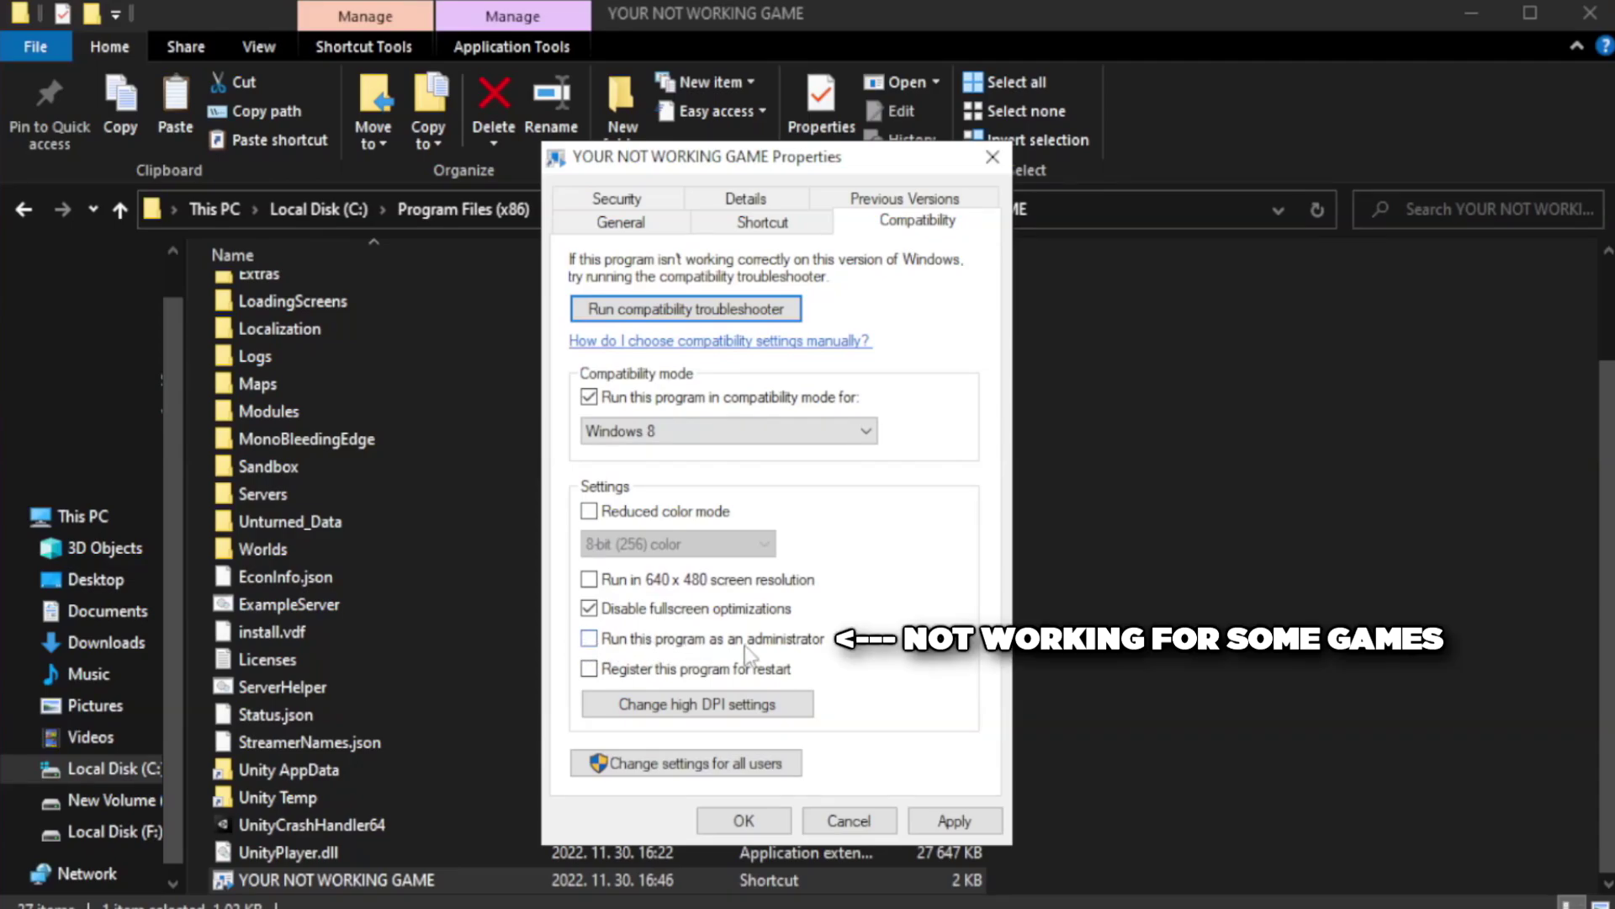
{"action": "left_click", "coordinate": [634, 648]}
{"action": "left_click", "coordinate": [957, 816]}
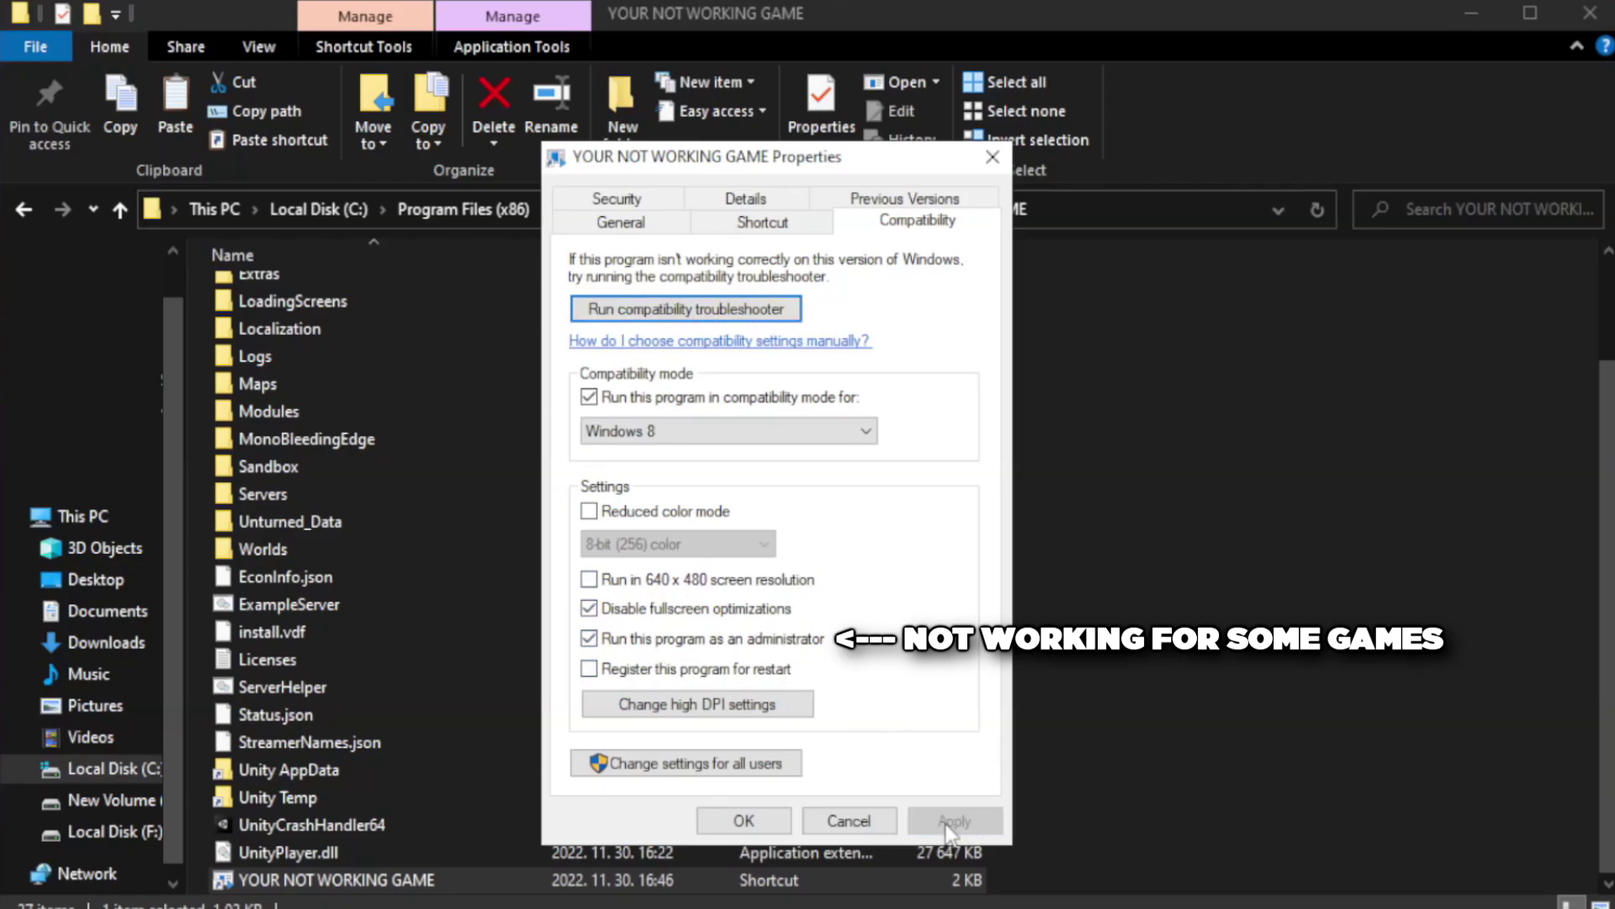
{"action": "left_click", "coordinate": [740, 823]}
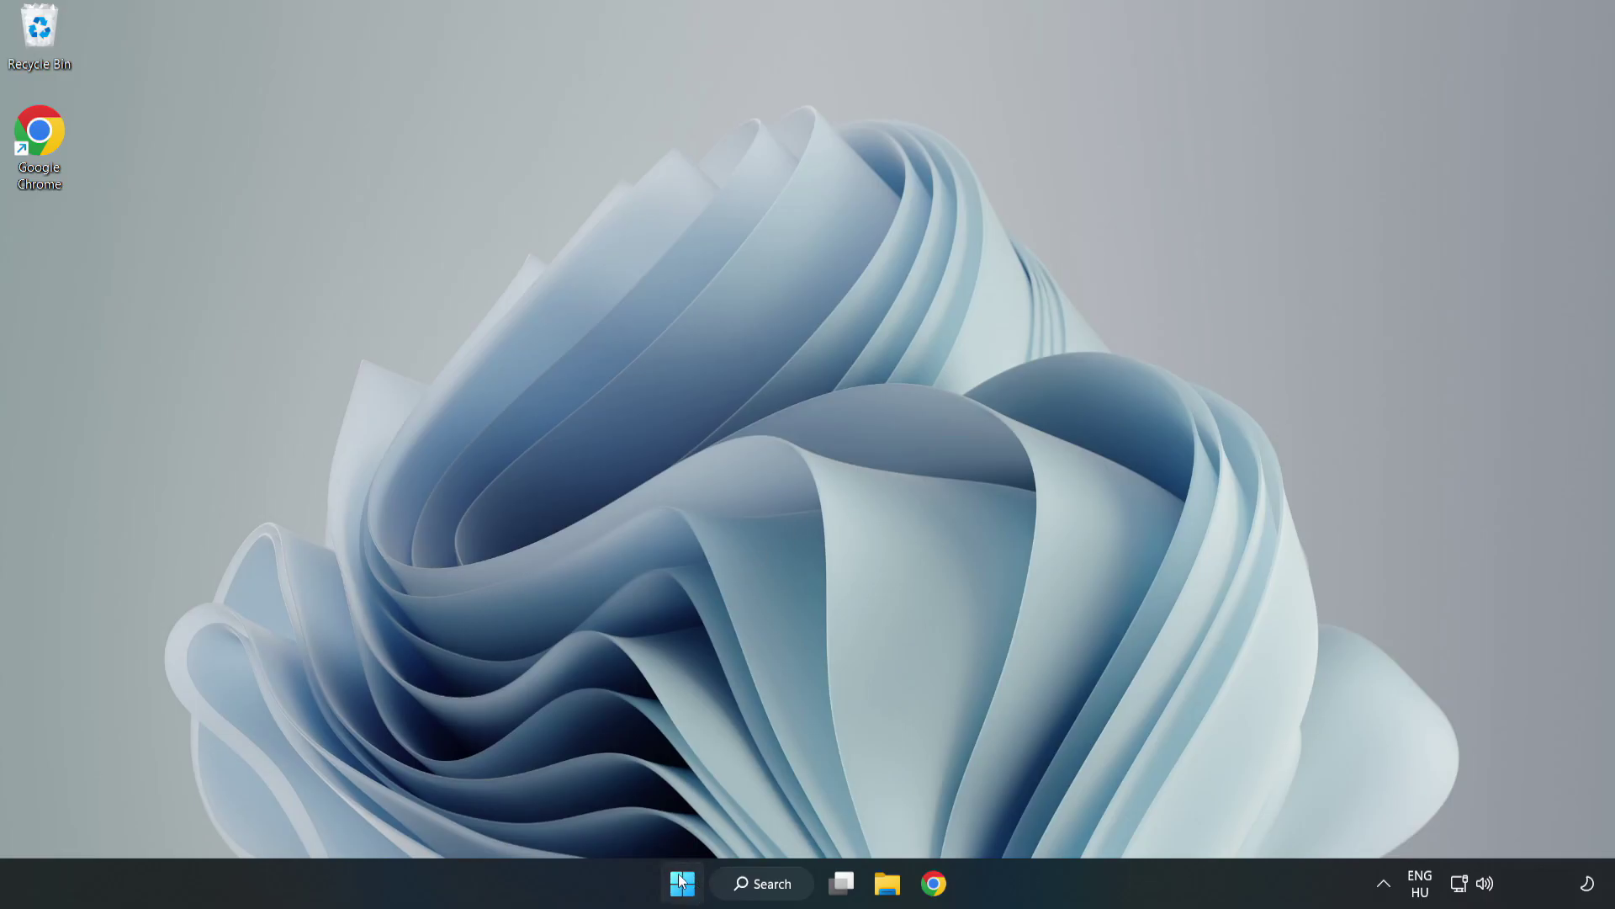
- Open the Win+X power-user menu from the Start button
{"action": "right_click", "coordinate": [685, 888]}
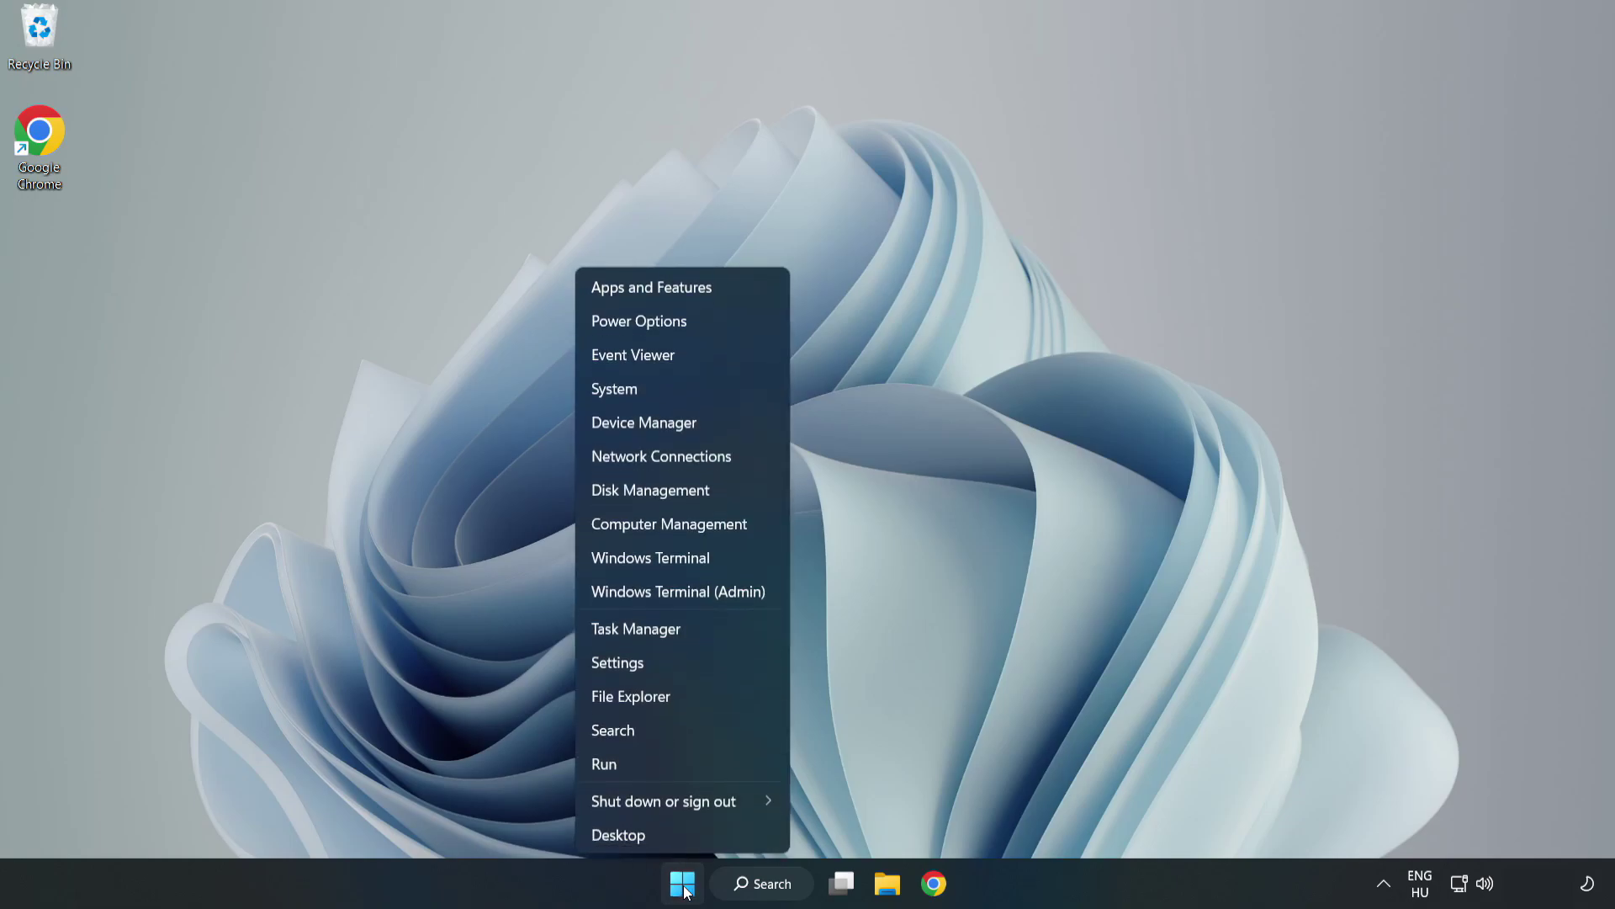
- Disable Cortana, Microsoft Edge, Microsoft Teams and Phone Link as Task Manager startup apps, then close it
{"action": "left_click", "coordinate": [680, 633]}
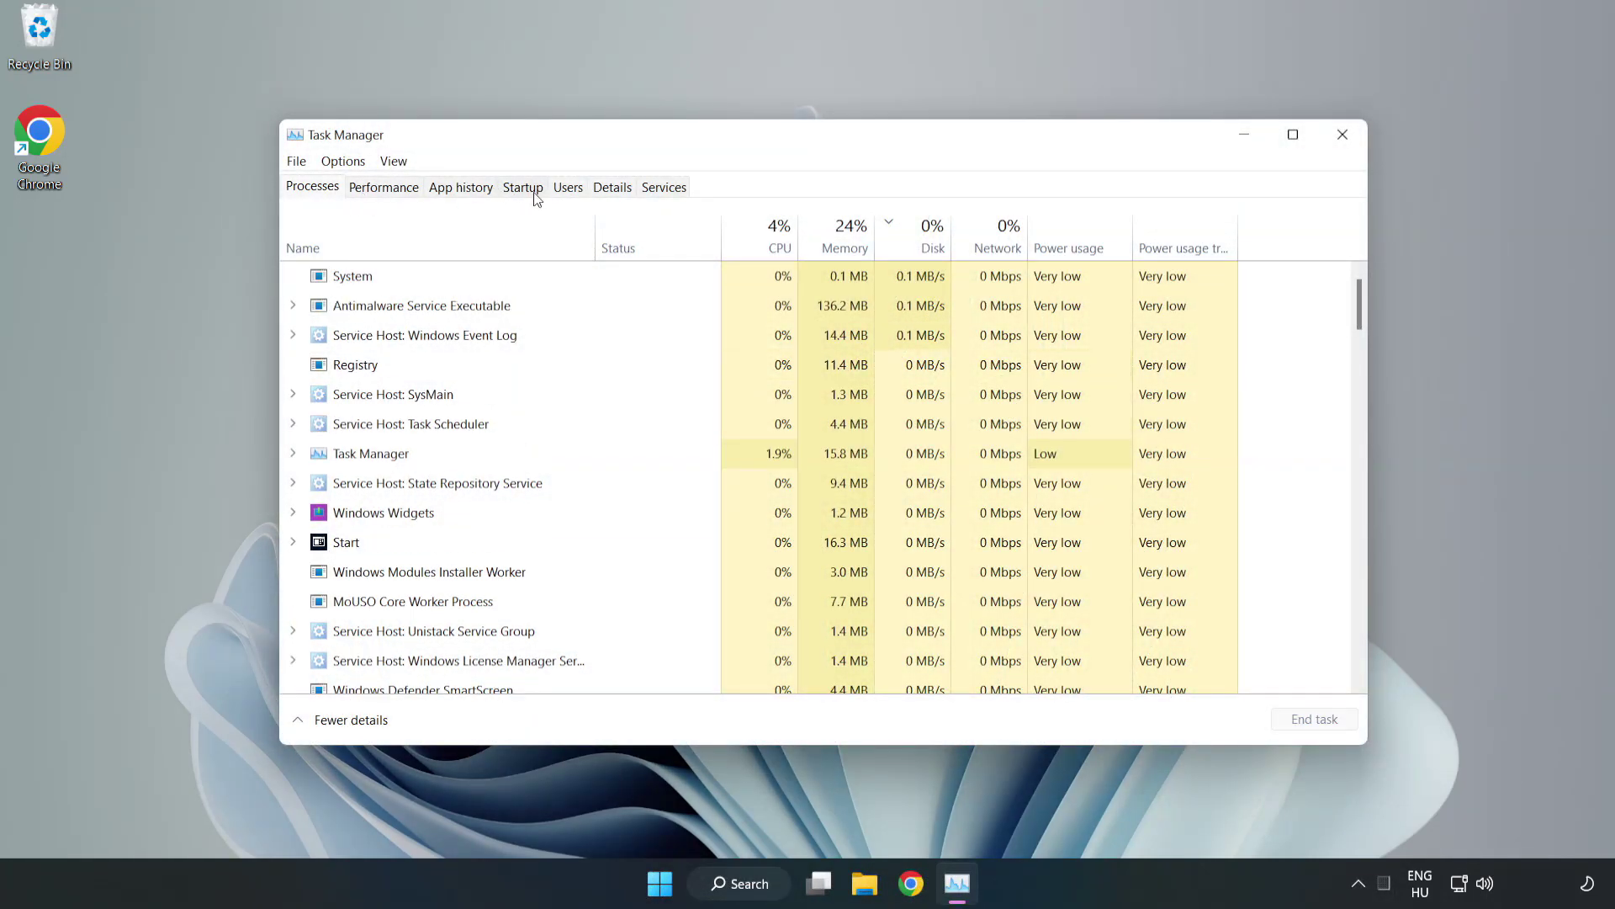
{"action": "left_click", "coordinate": [525, 192]}
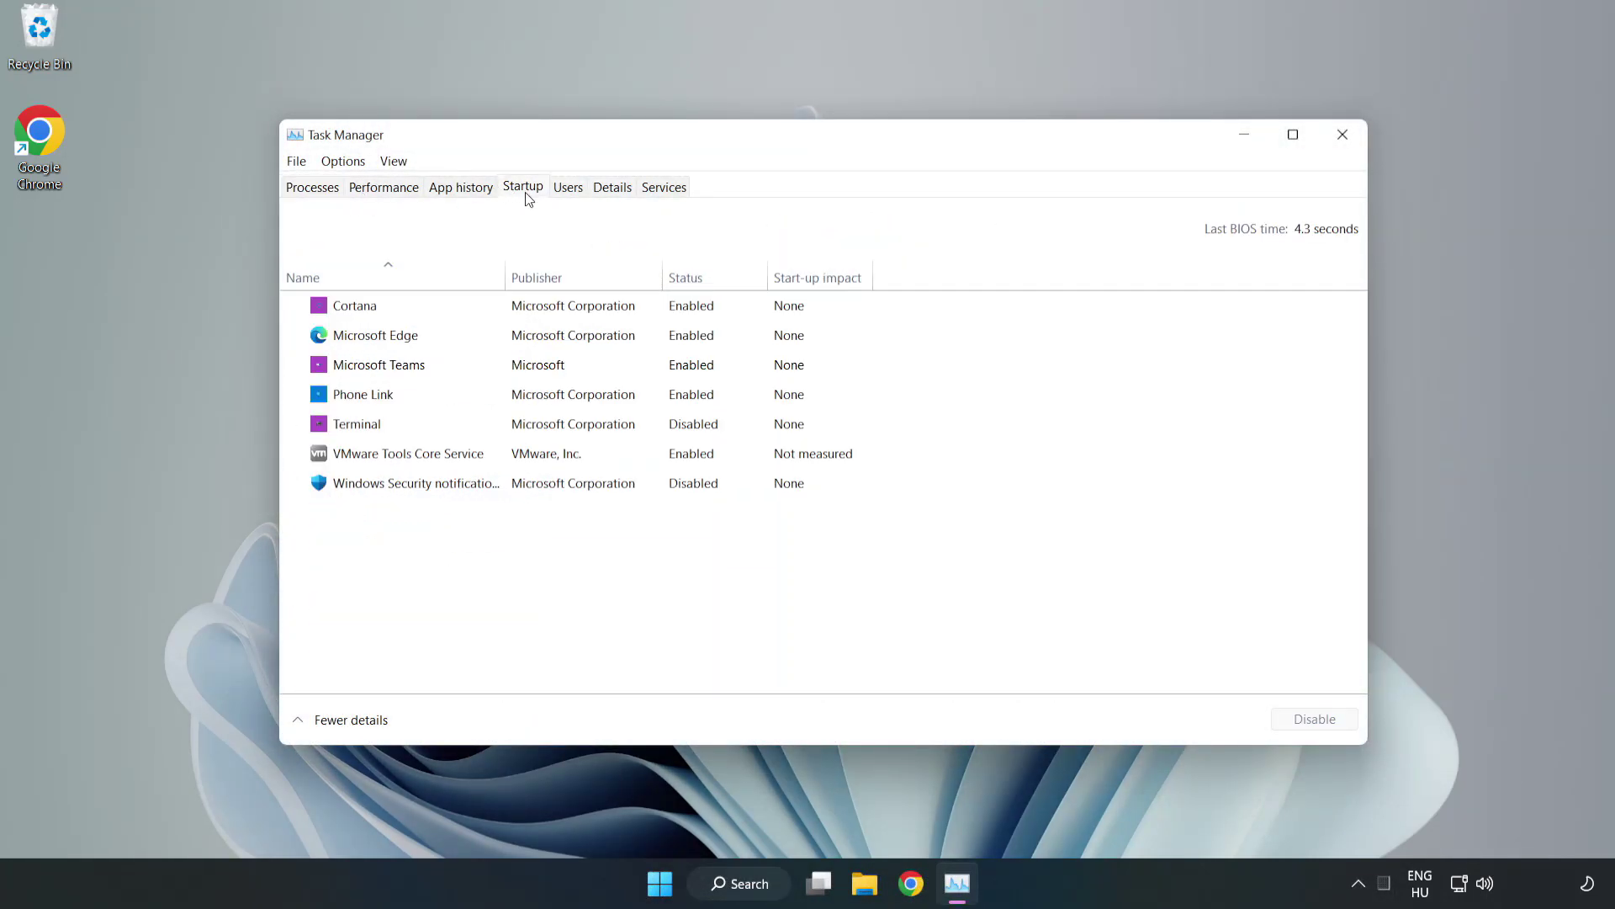
{"action": "left_click", "coordinate": [557, 318]}
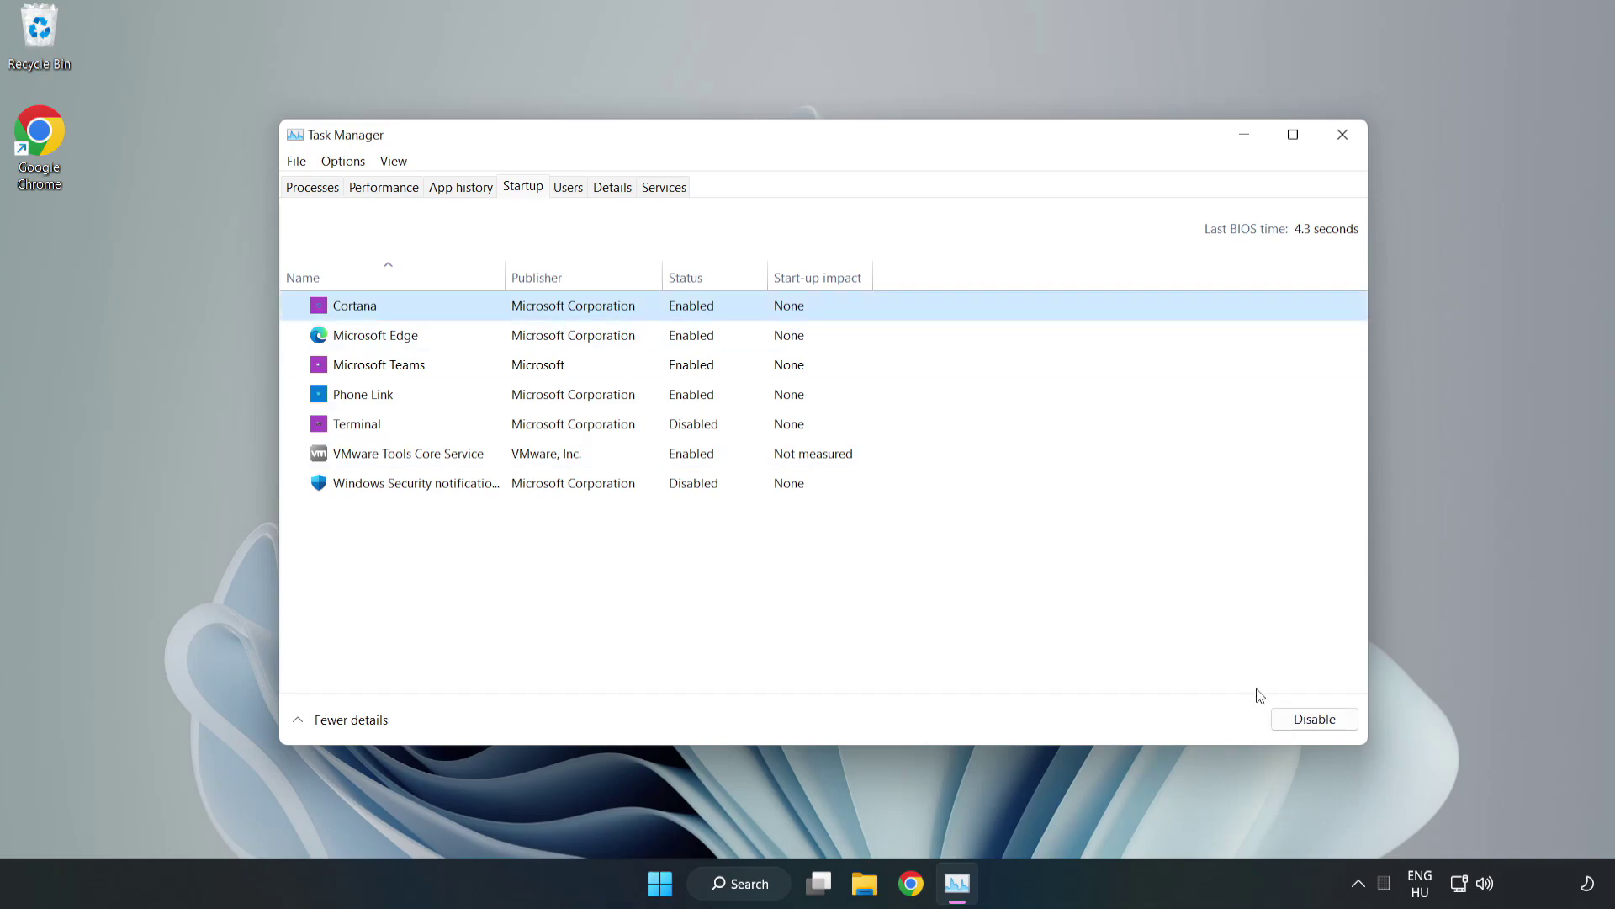
{"action": "left_click", "coordinate": [1307, 721]}
{"action": "left_click", "coordinate": [700, 335]}
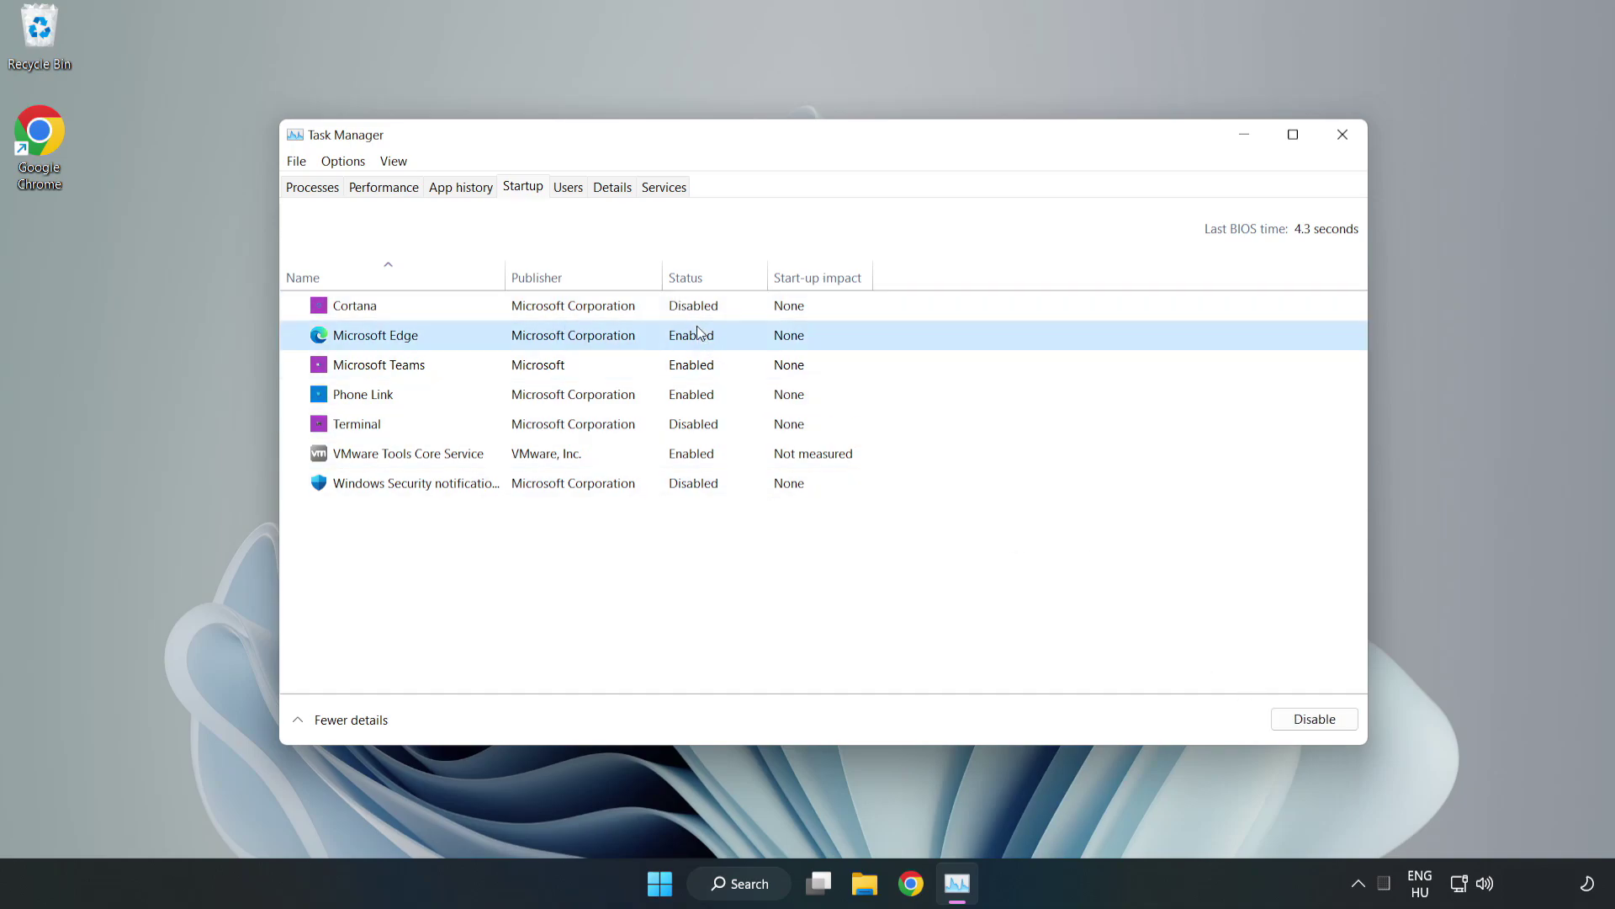
{"action": "left_click", "coordinate": [1307, 720]}
{"action": "left_click", "coordinate": [552, 368]}
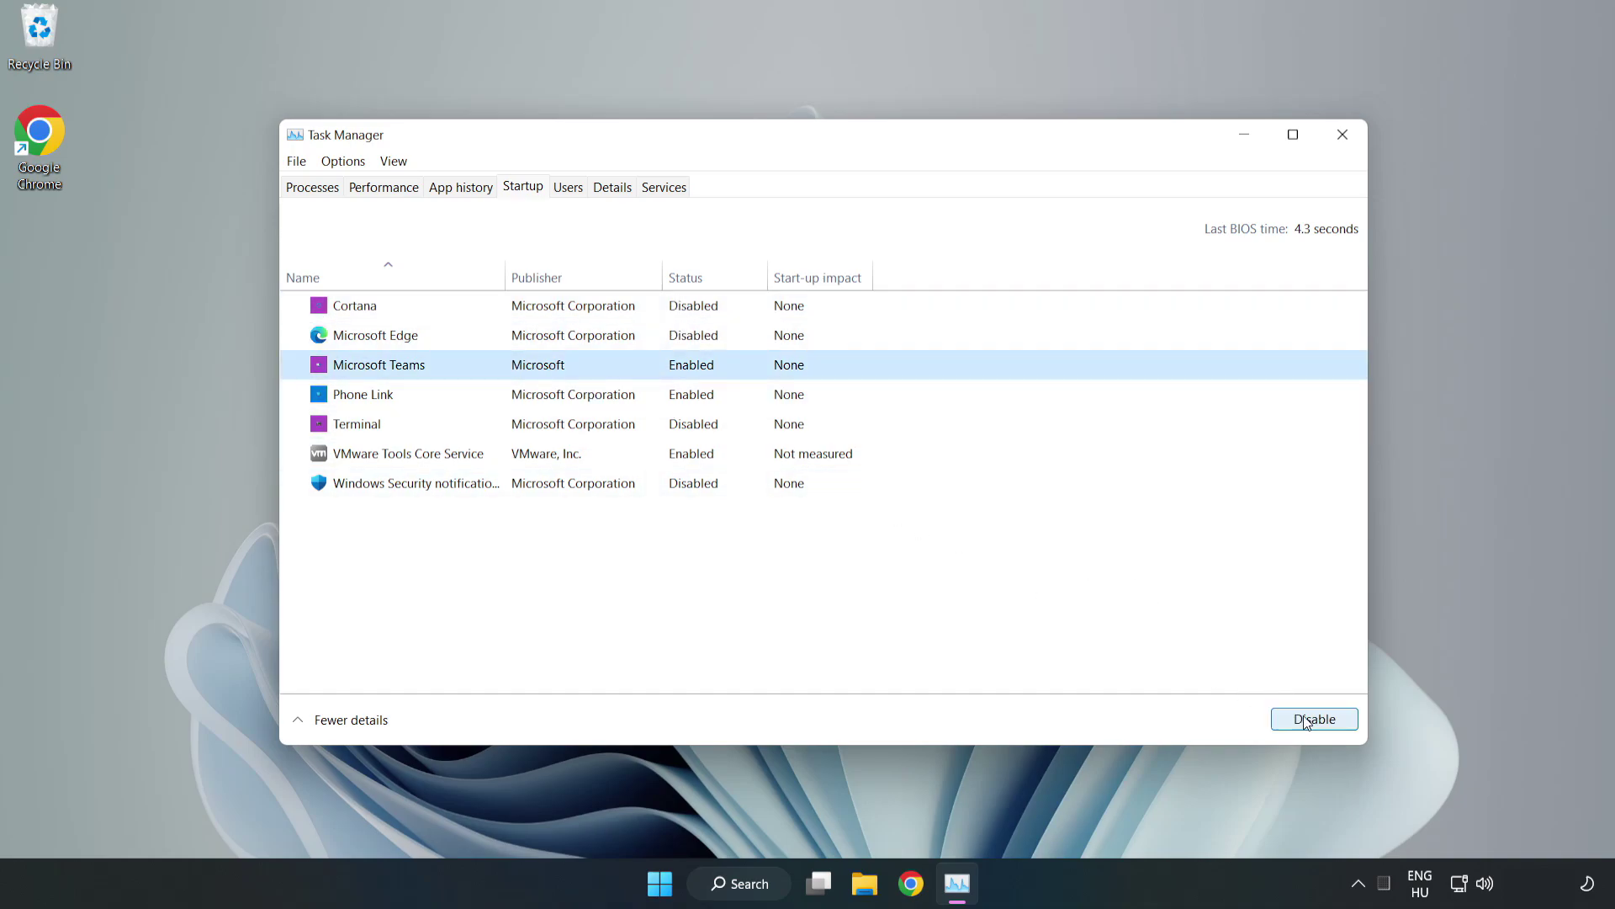
{"action": "left_click", "coordinate": [1307, 721]}
{"action": "left_click", "coordinate": [536, 395]}
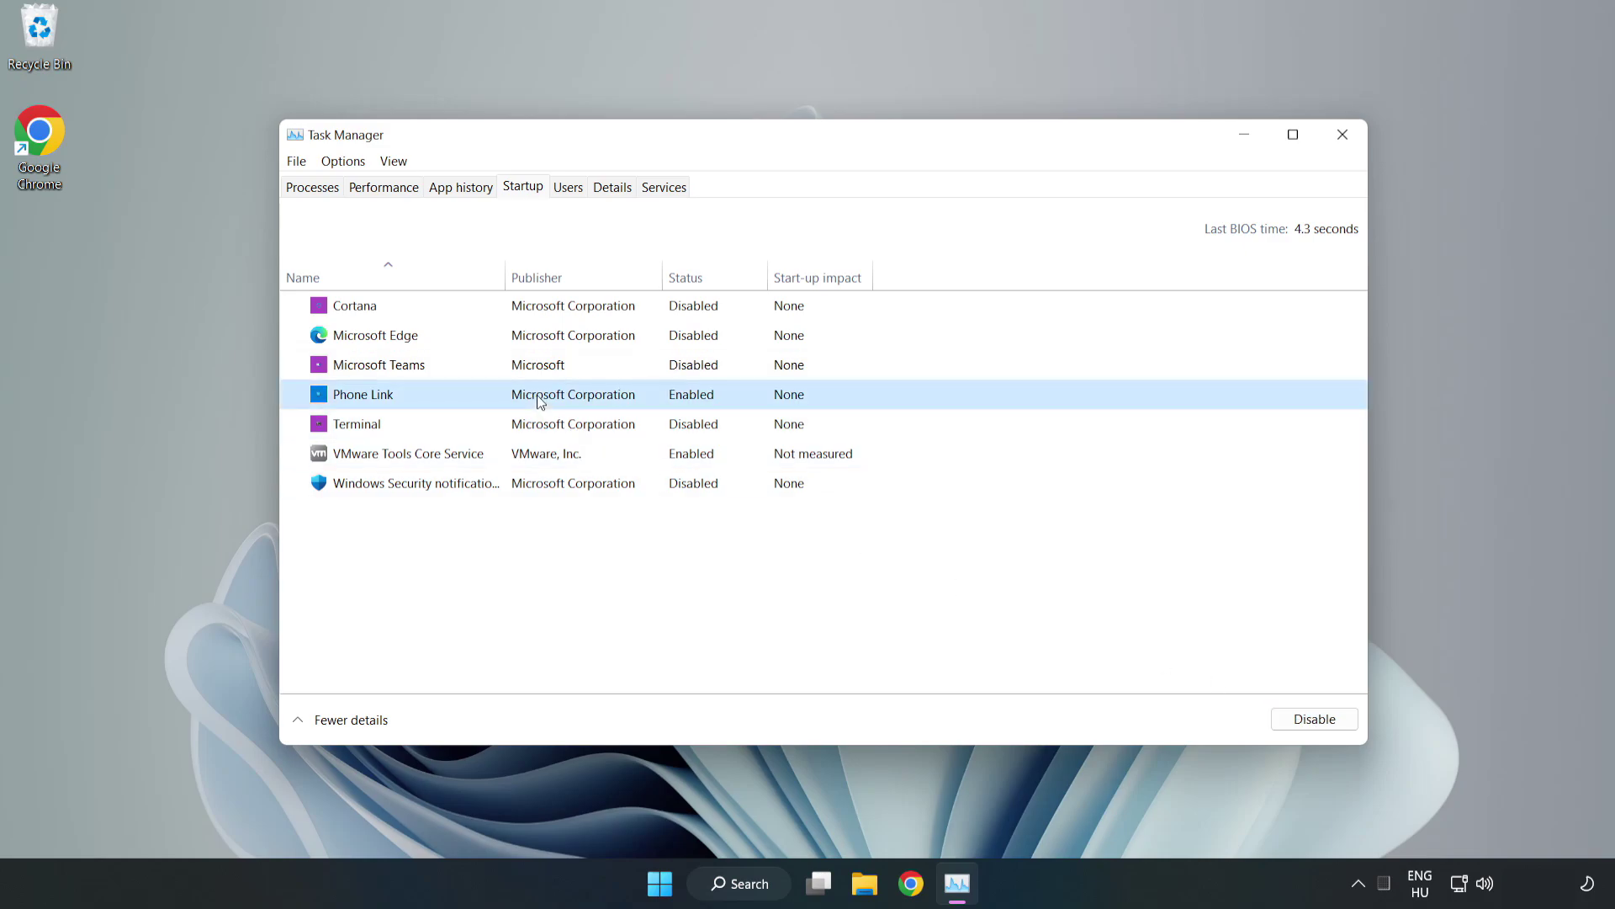
{"action": "left_click", "coordinate": [1295, 723]}
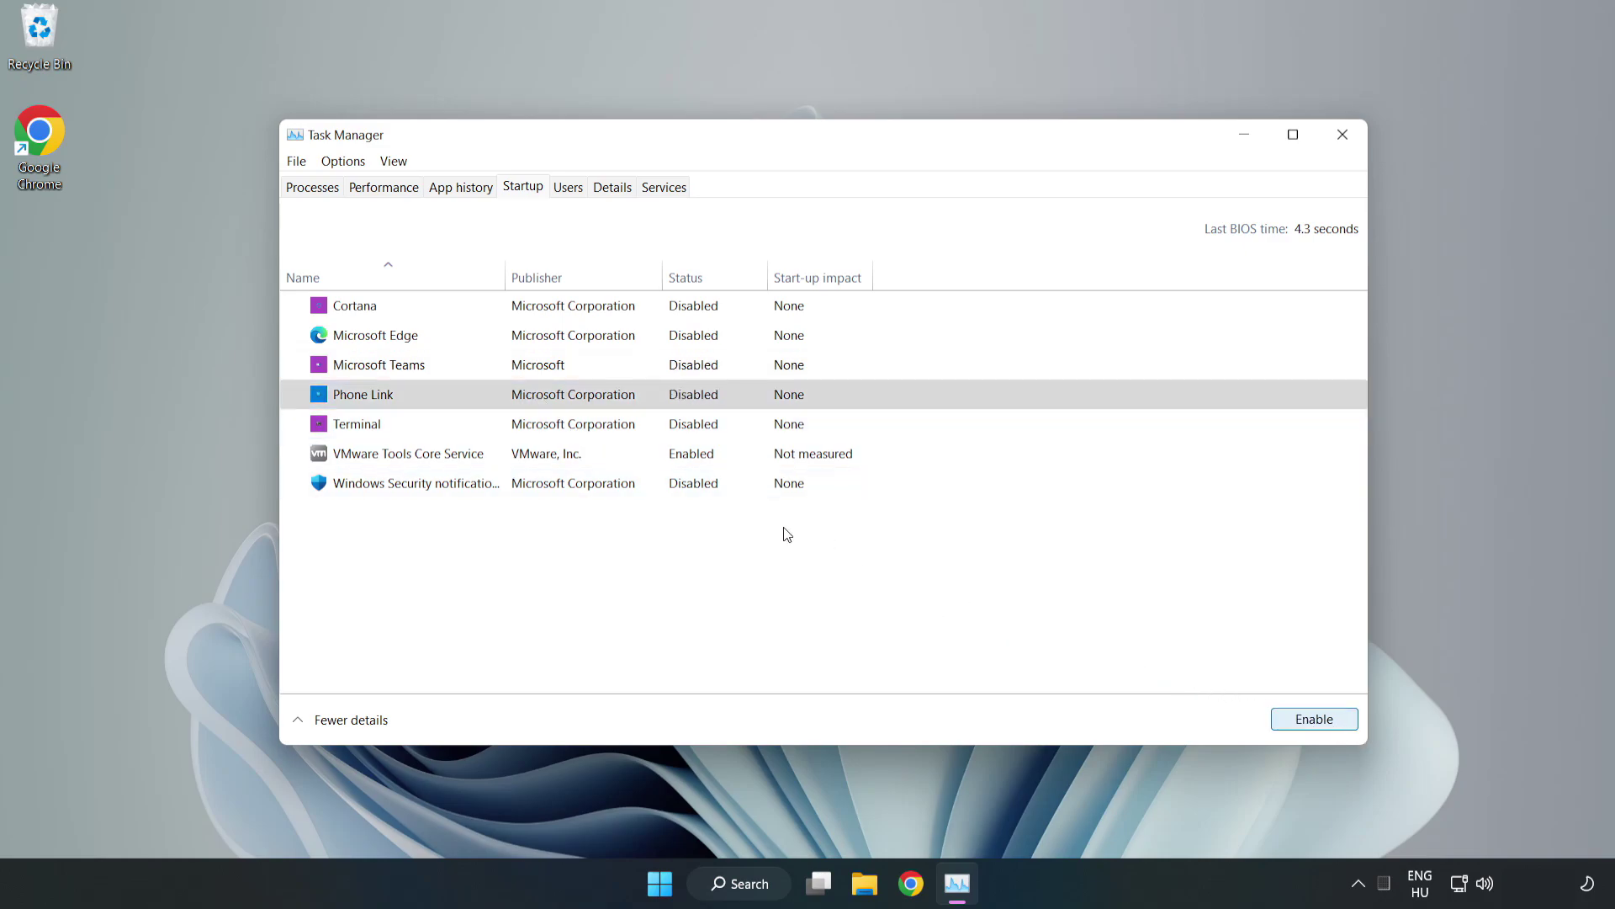
{"action": "left_click", "coordinate": [1344, 137]}
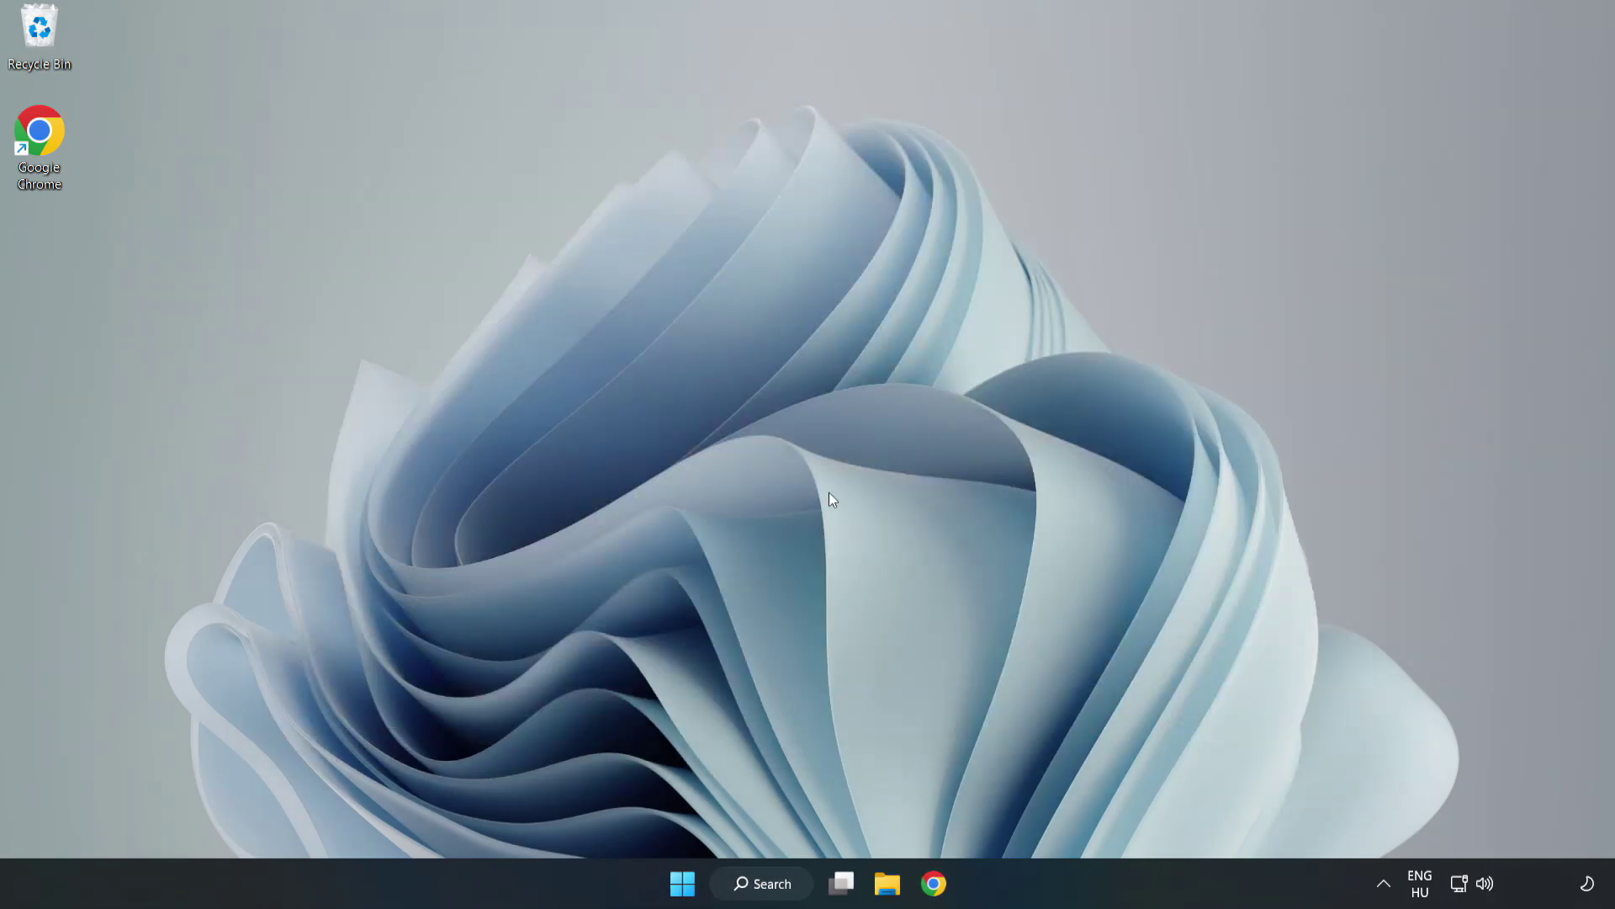
- Download the DirectX End-User Runtime web installer in Chrome and run dxwebsetup.exe
{"action": "left_click", "coordinate": [932, 898]}
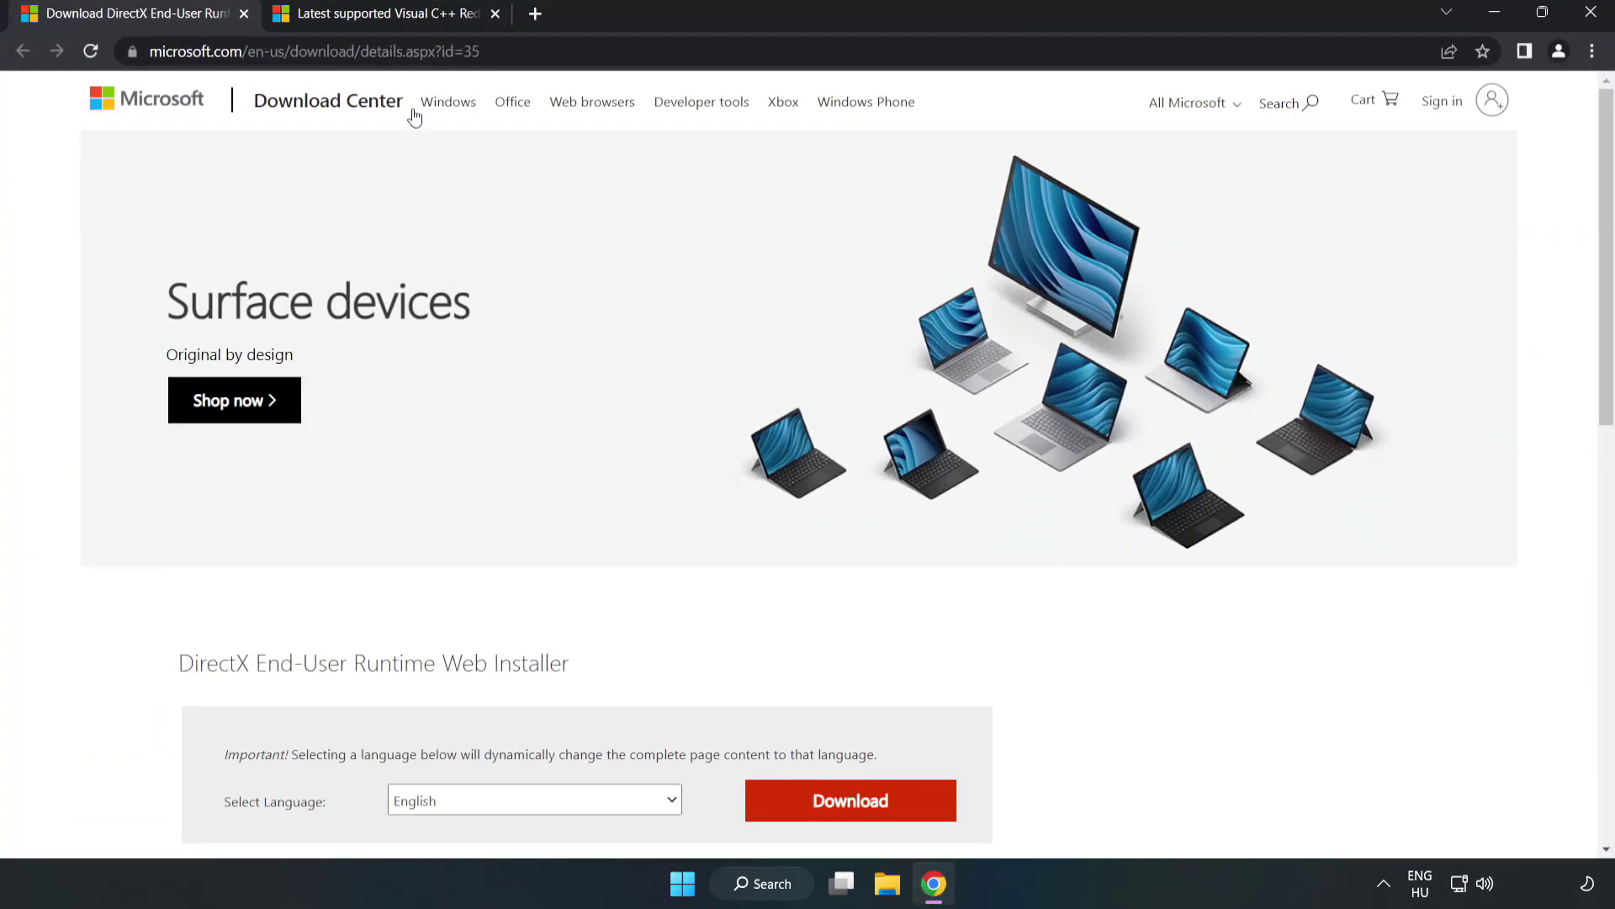
{"action": "key", "text": "ctrl+l"}
{"action": "key", "text": "End"}
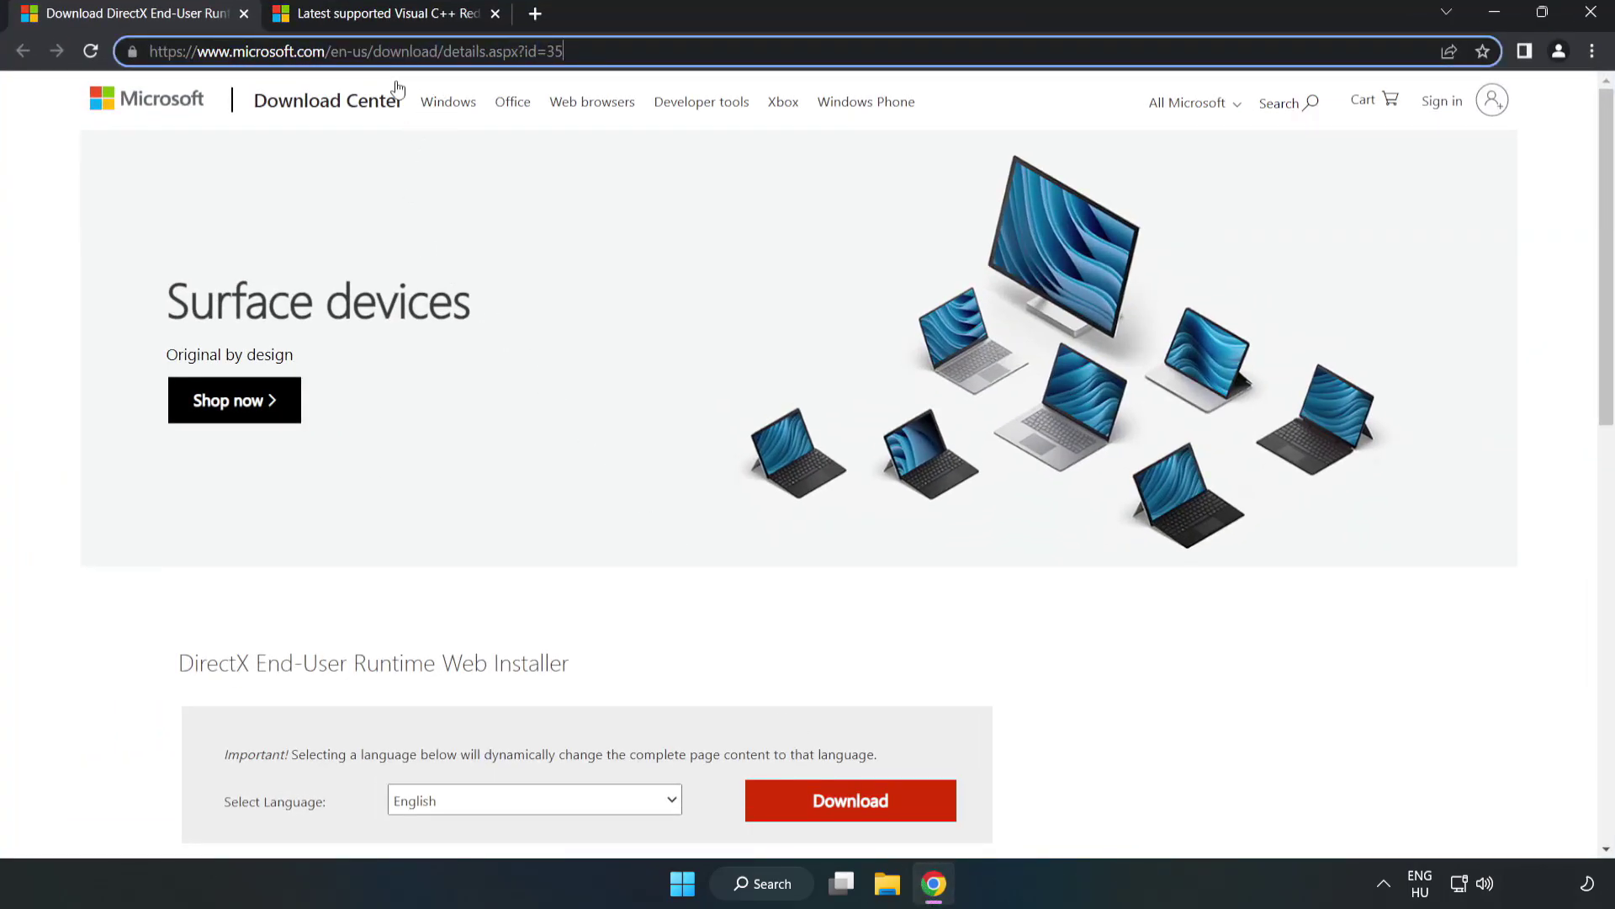
{"action": "left_click", "coordinate": [65, 192]}
{"action": "scroll", "coordinate": [66, 192], "scroll_direction": "down", "scroll_amount": 3}
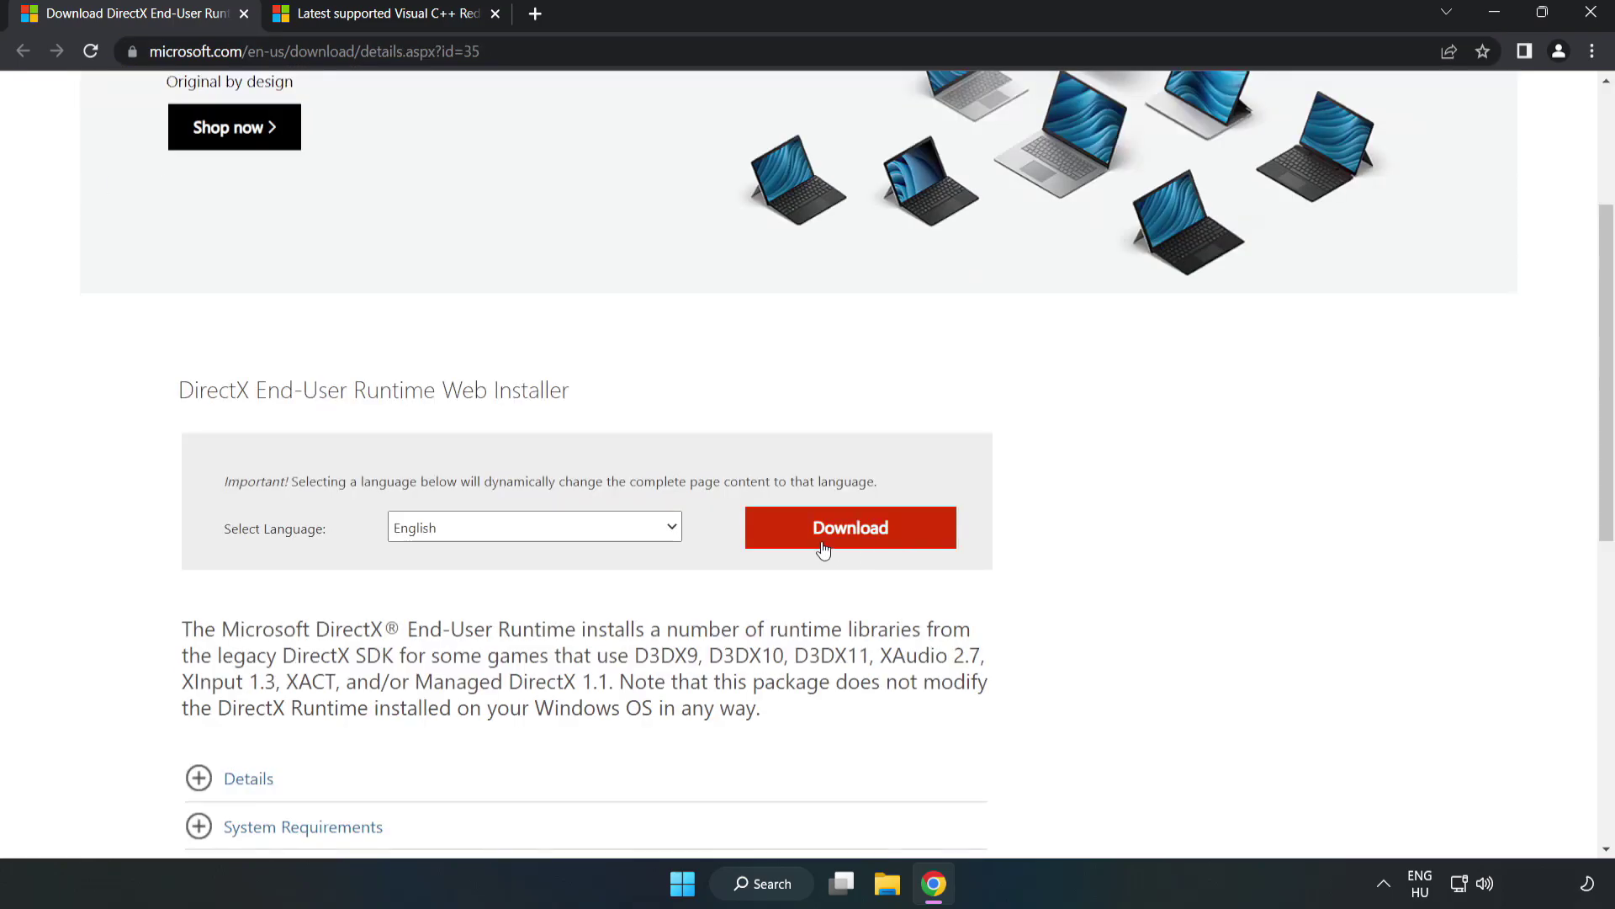
{"action": "left_click", "coordinate": [858, 542]}
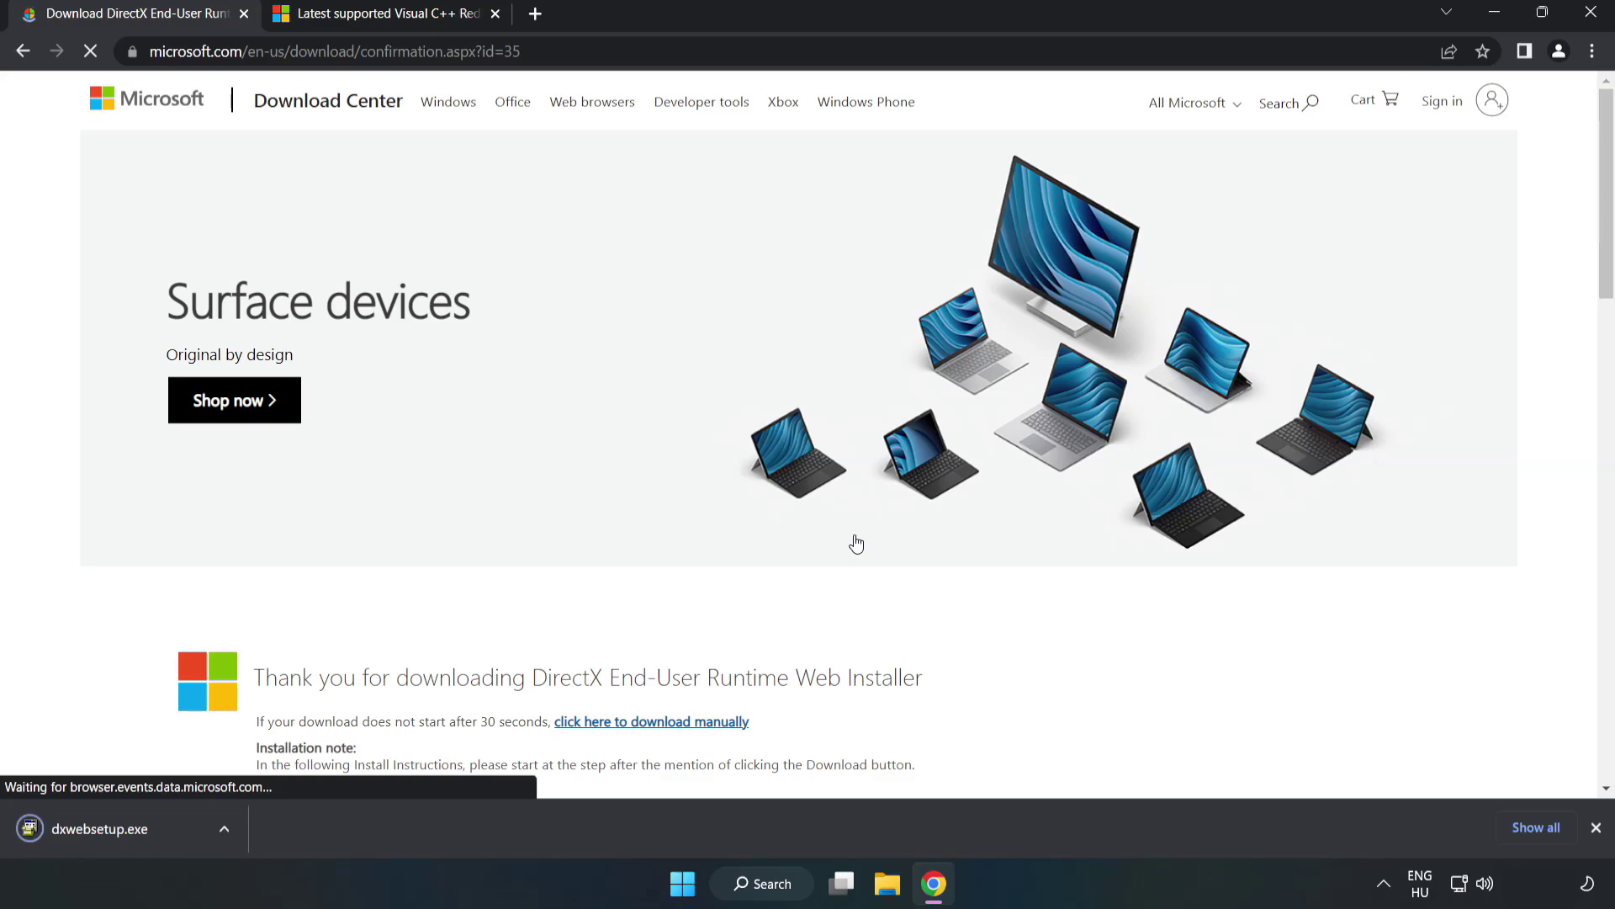
{"action": "left_click", "coordinate": [118, 829]}
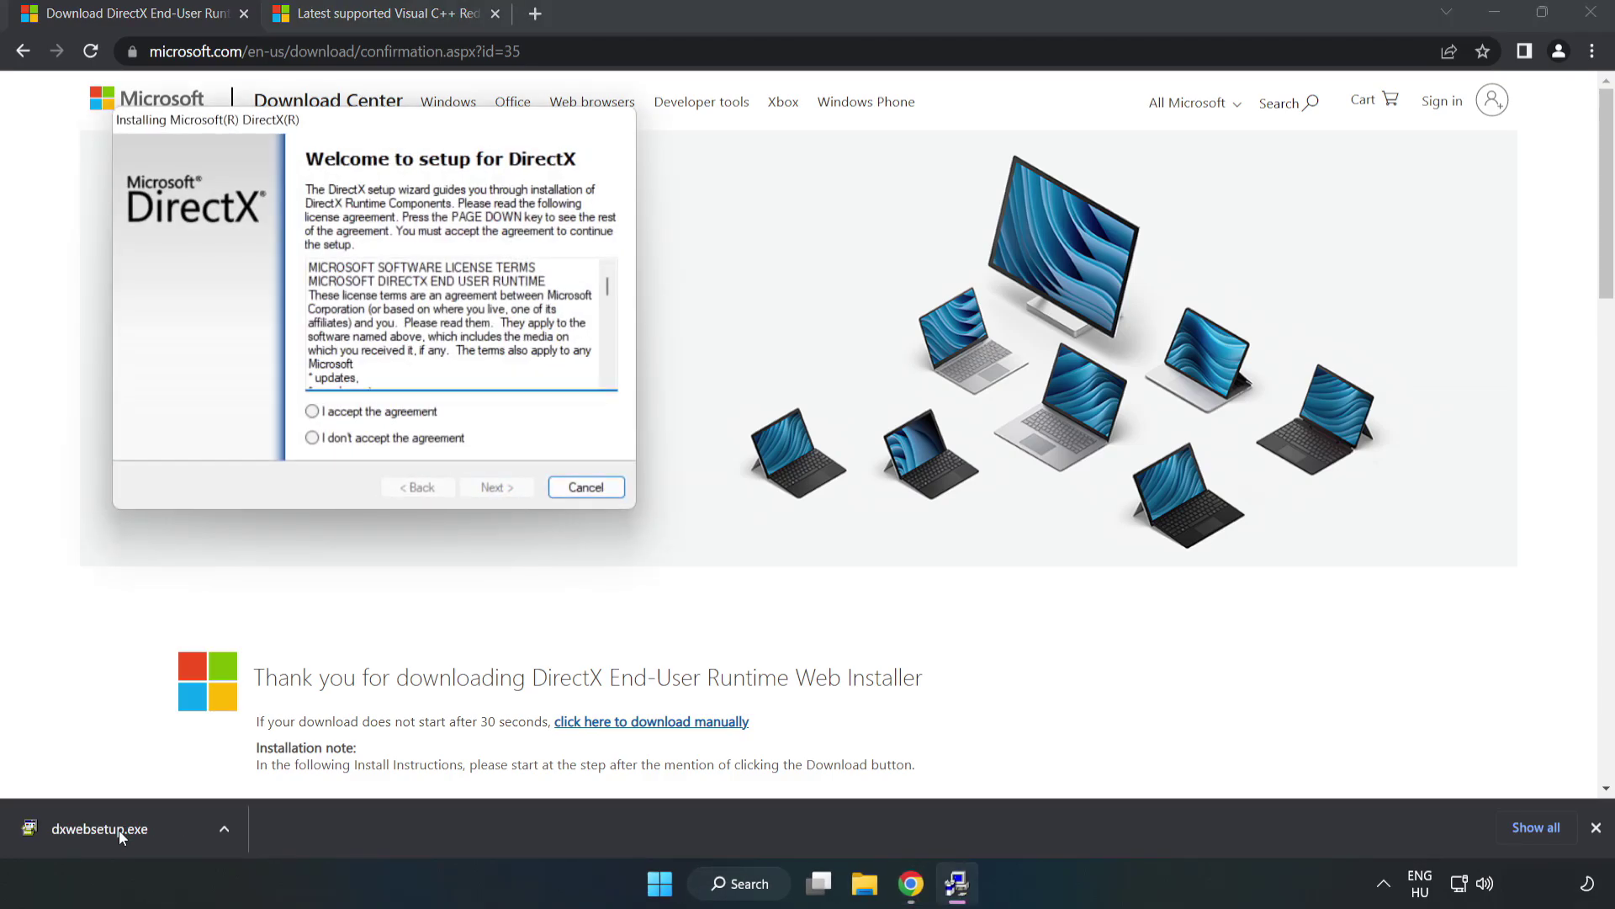
- Accept the DirectX license, skip the Bing Bar offer, and finish setup
{"action": "left_click_drag", "start_coordinate": [367, 127], "coordinate": [788, 270]}
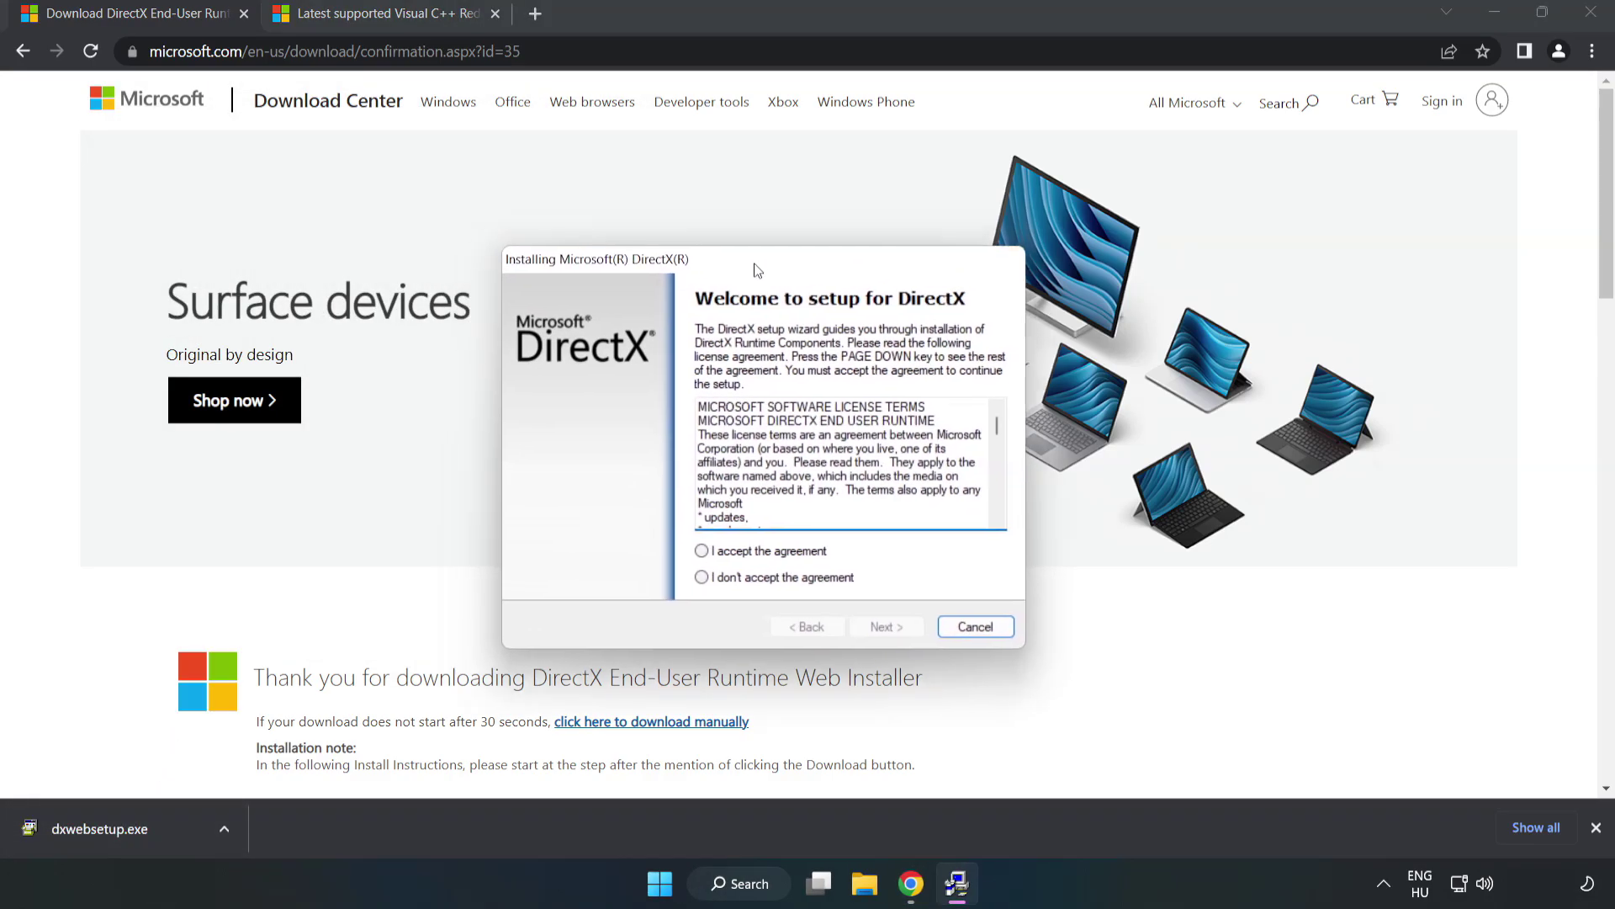
{"action": "left_click_drag", "start_coordinate": [1028, 429], "coordinate": [1016, 519]}
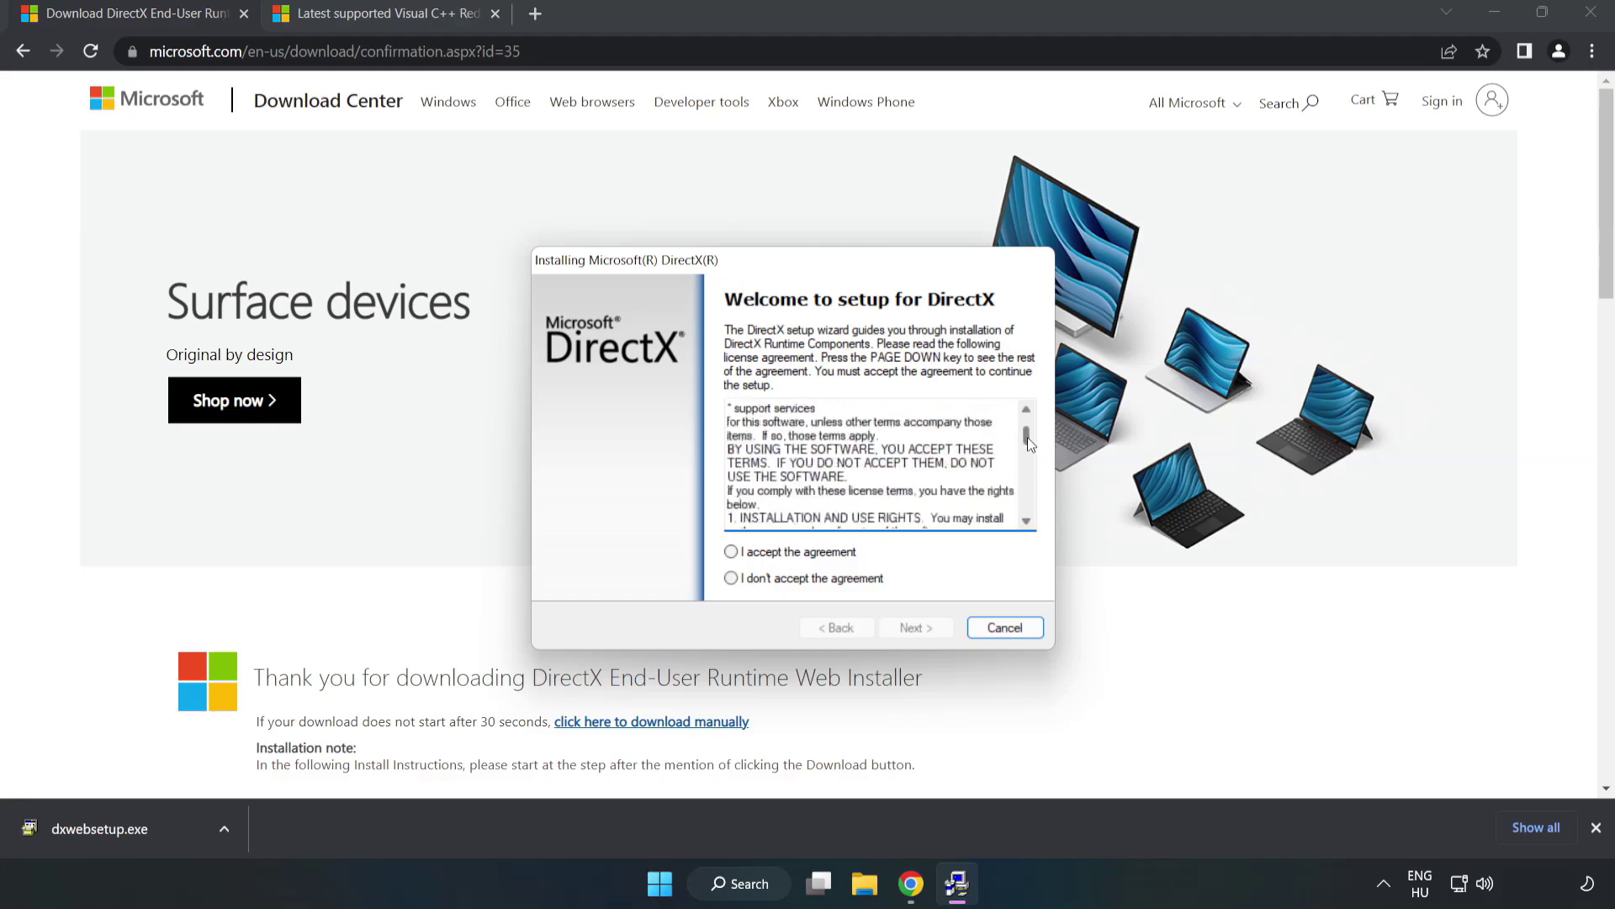
{"action": "left_click", "coordinate": [745, 555]}
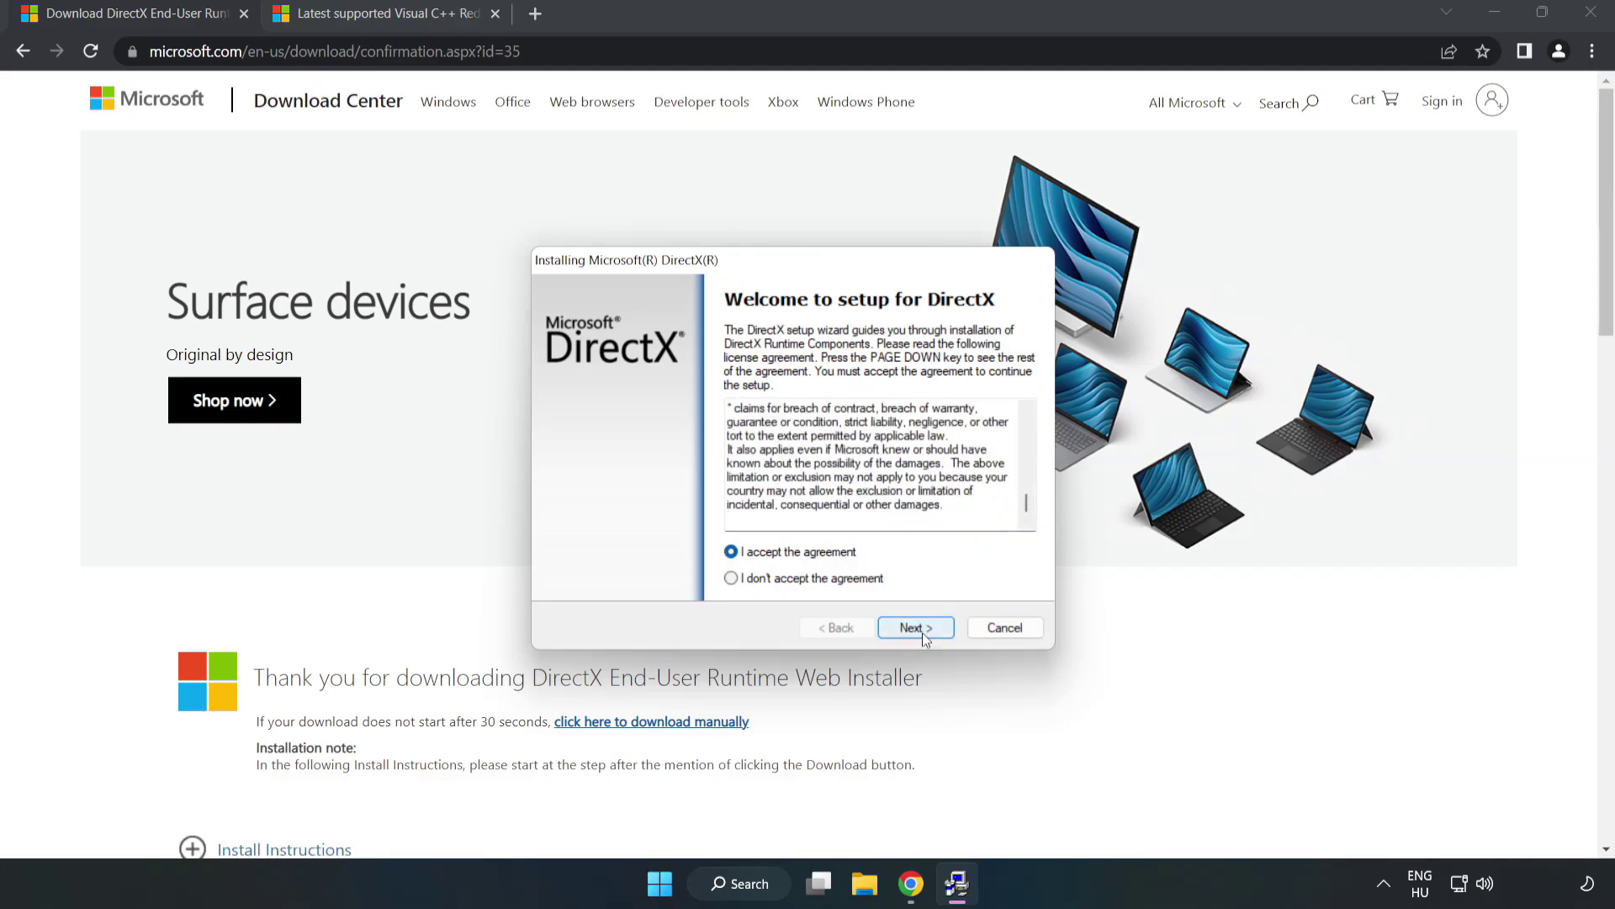
{"action": "left_click", "coordinate": [922, 633]}
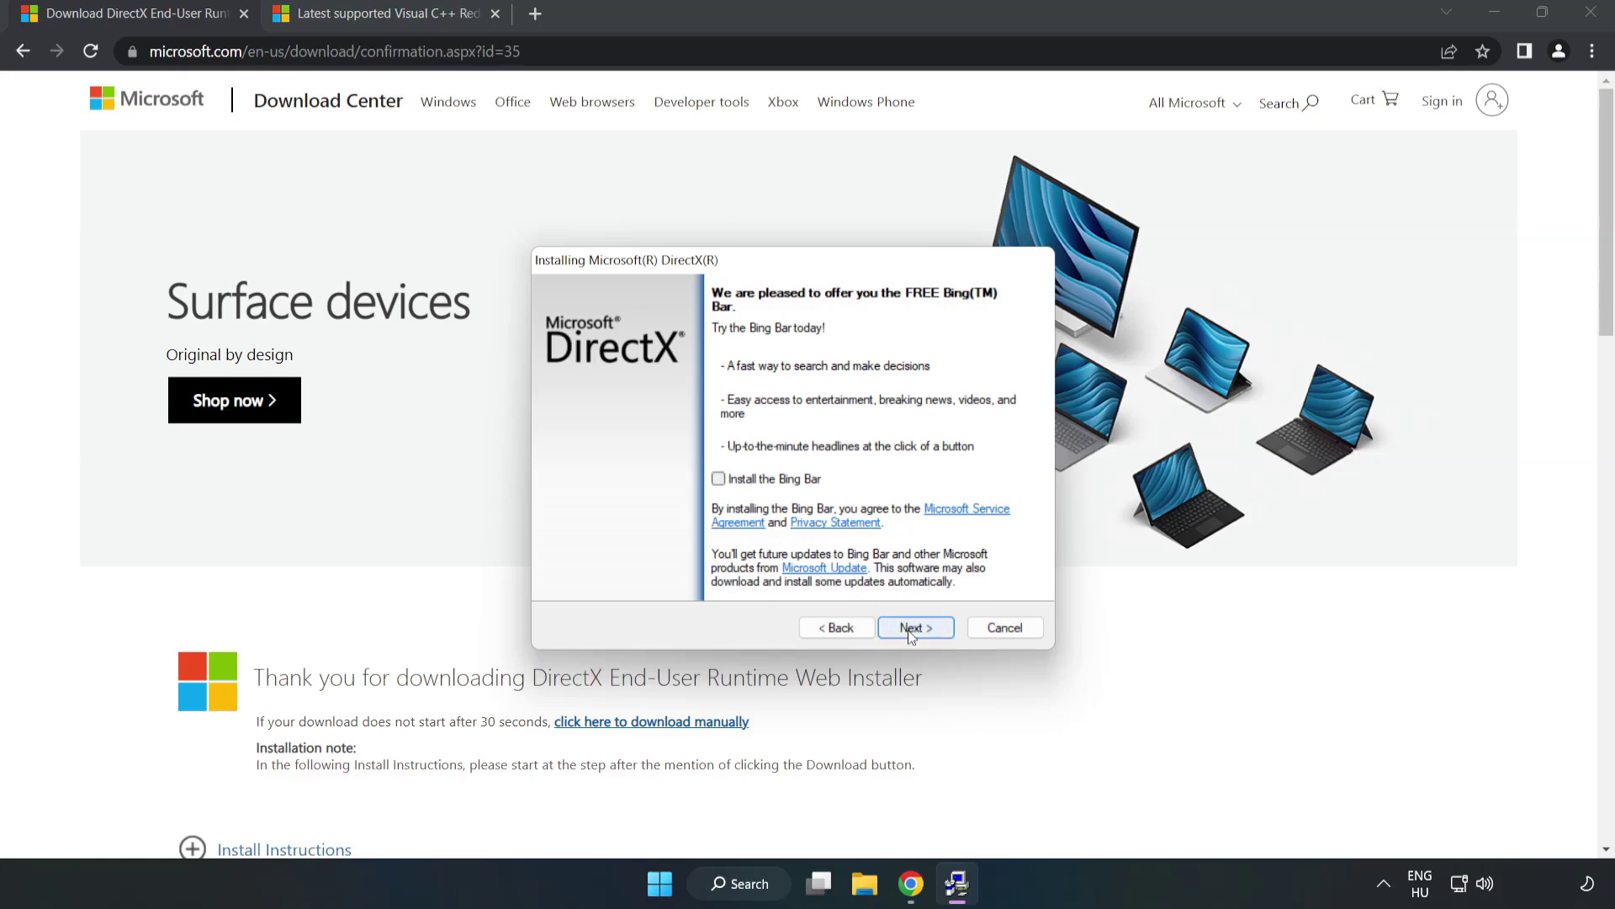
{"action": "left_click", "coordinate": [928, 629]}
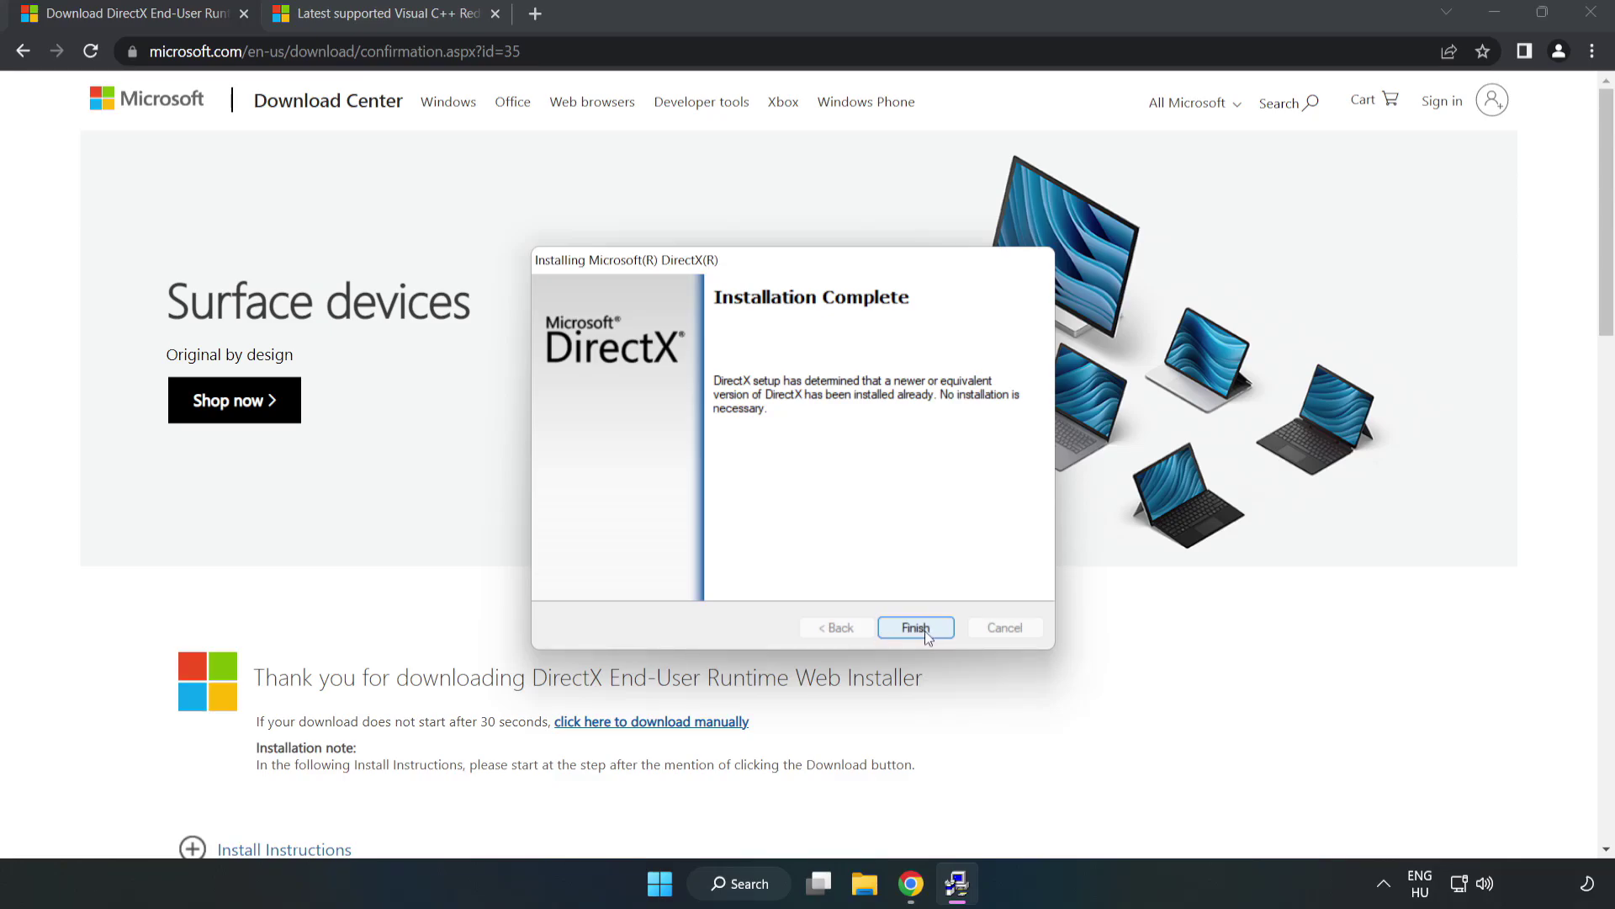
{"action": "left_click", "coordinate": [928, 634]}
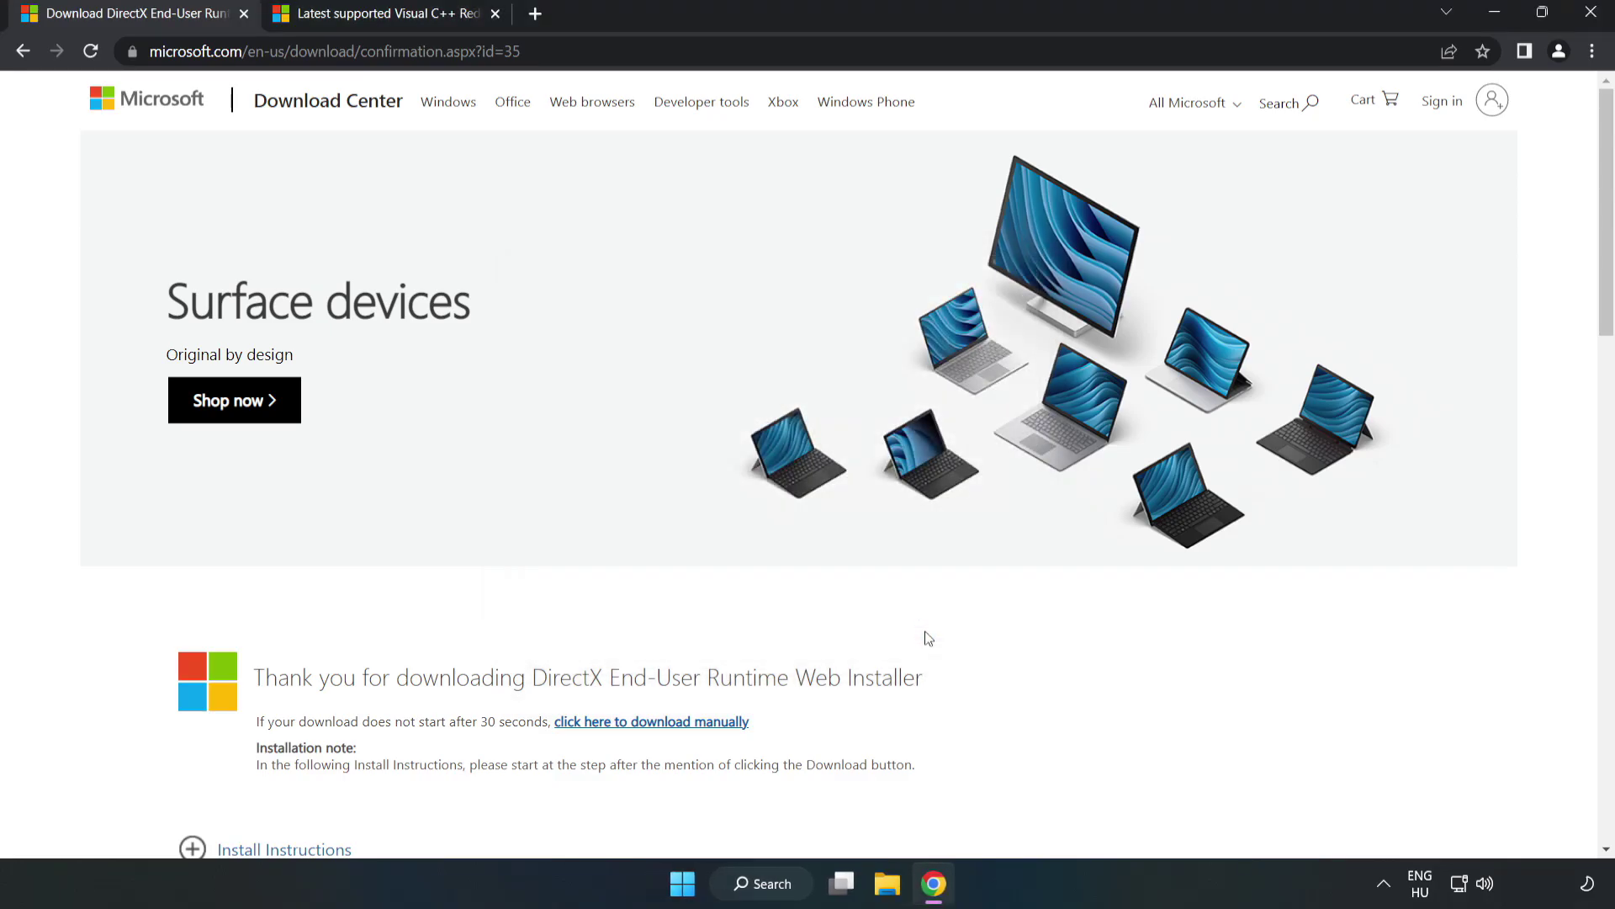
- Close the DirectX download page and scroll the Microsoft downloads page to the Visual C++ section
{"action": "left_click", "coordinate": [240, 14]}
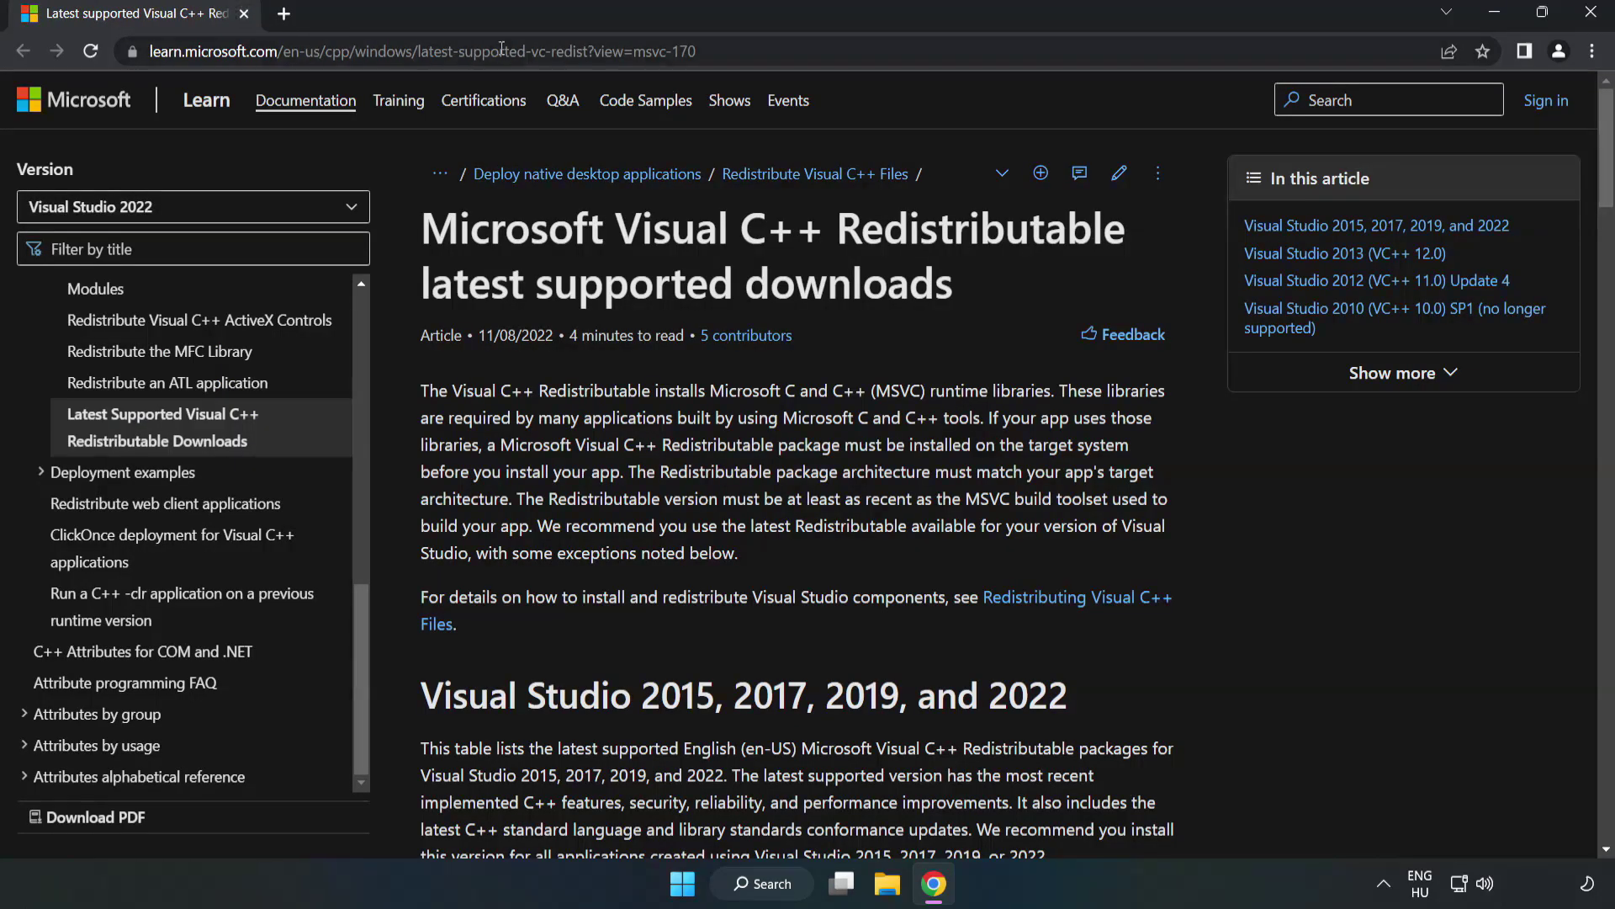
{"action": "left_click", "coordinate": [736, 50]}
{"action": "left_click_drag", "start_coordinate": [736, 50], "coordinate": [151, 50]}
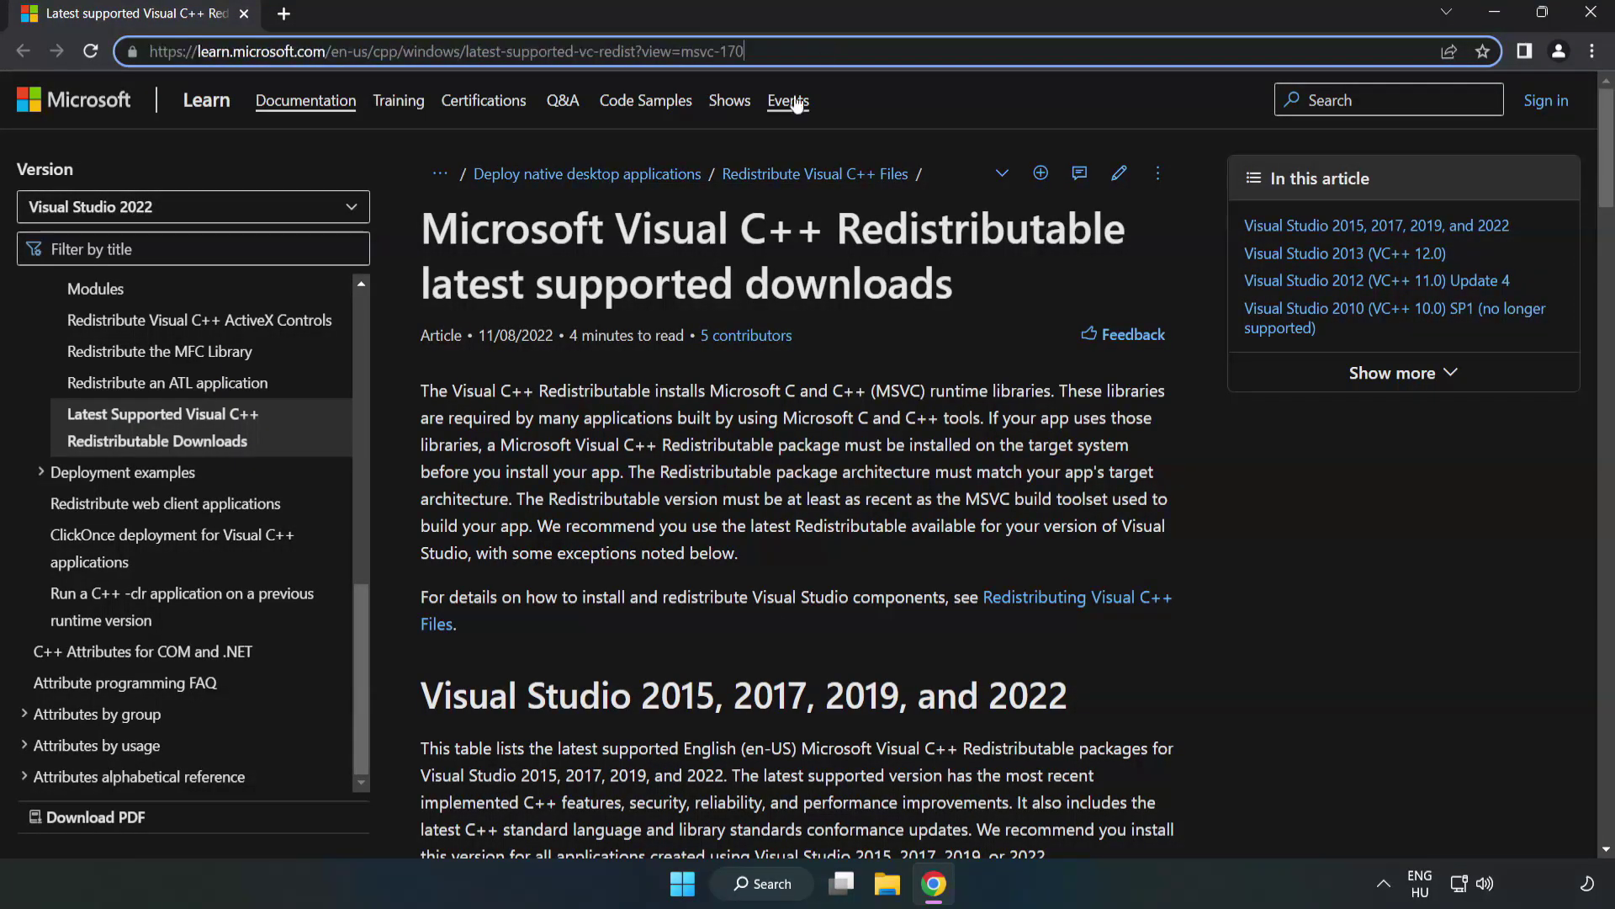
{"action": "left_click", "coordinate": [645, 302]}
{"action": "scroll", "coordinate": [645, 303], "scroll_direction": "down", "scroll_amount": 4}
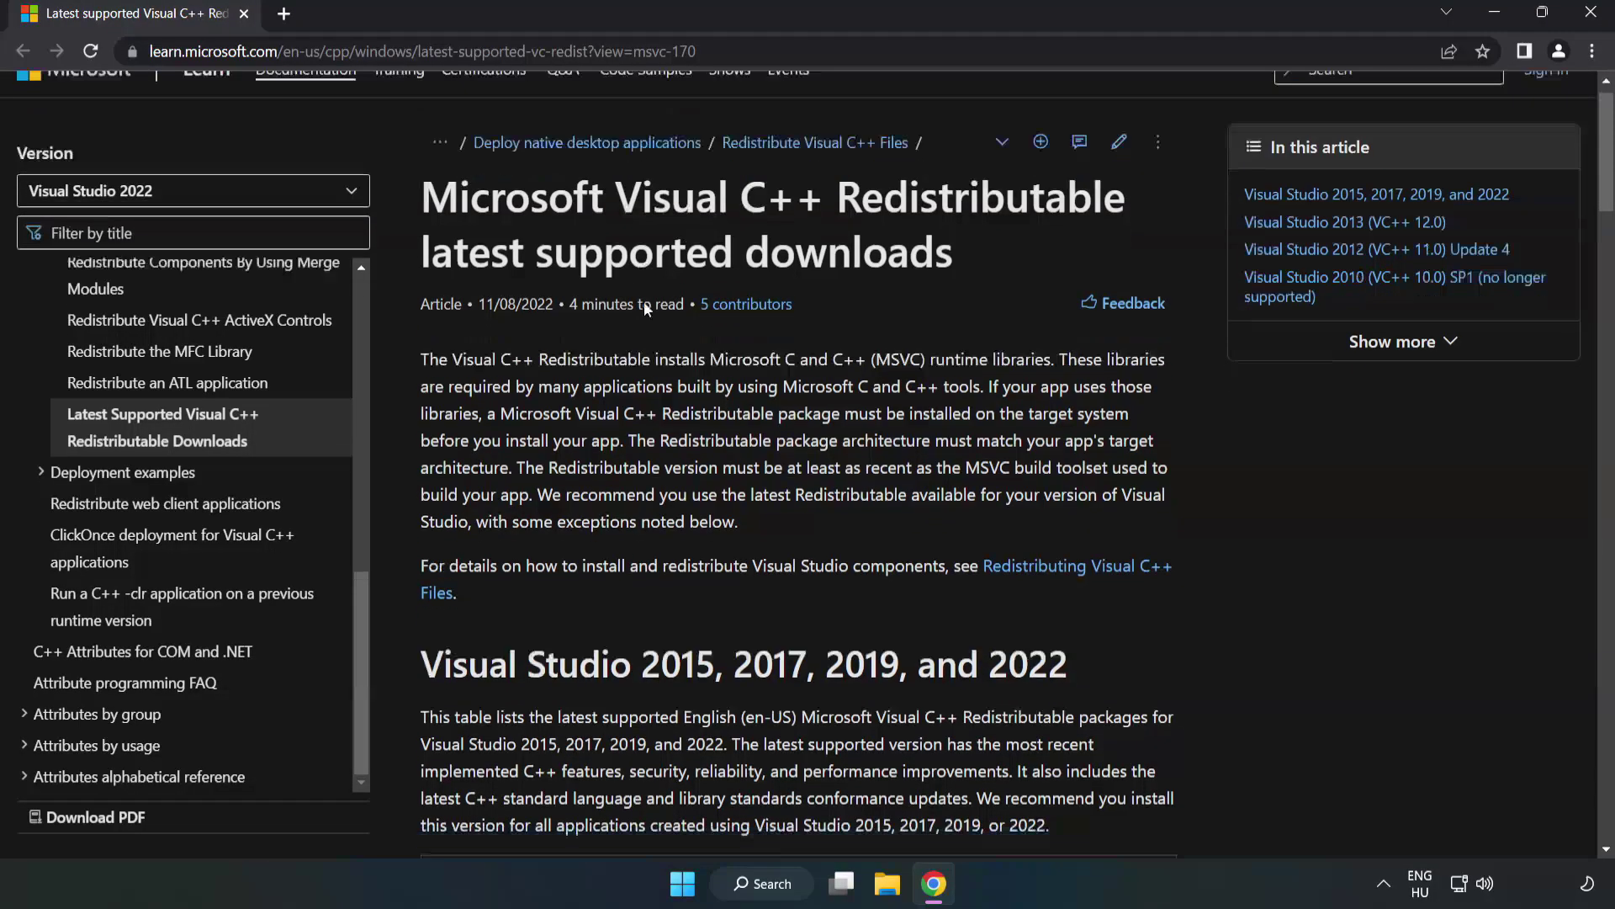
{"action": "scroll", "coordinate": [645, 307], "scroll_direction": "down", "scroll_amount": 3}
{"action": "scroll", "coordinate": [639, 319], "scroll_direction": "down", "scroll_amount": 1}
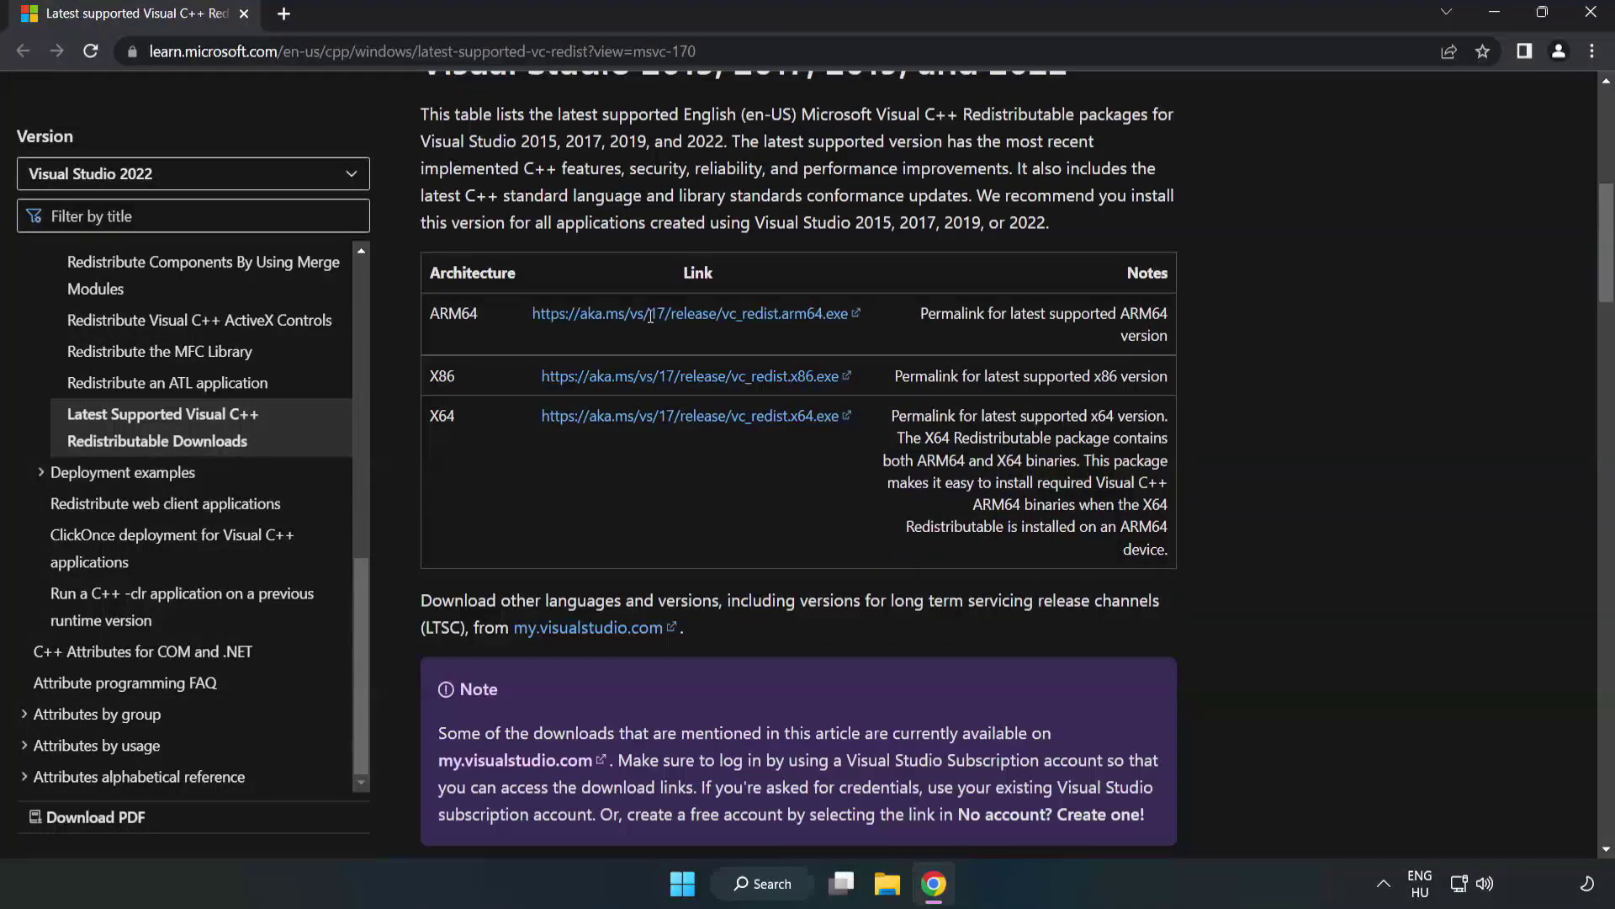
{"action": "scroll", "coordinate": [636, 328], "scroll_direction": "up", "scroll_amount": 1}
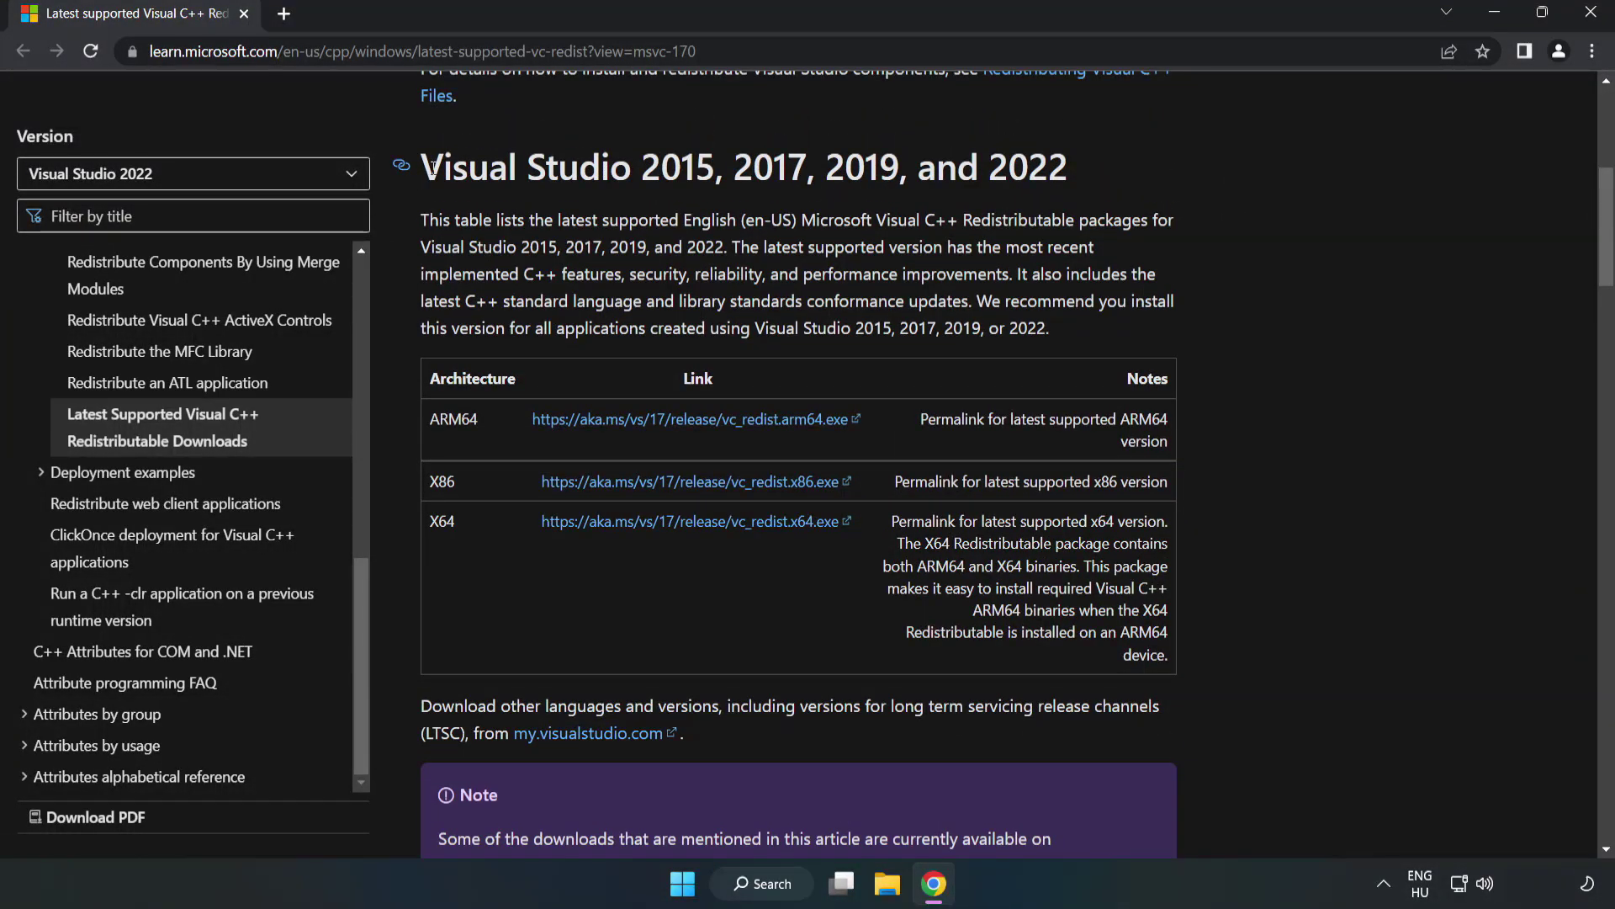
- Download the ARM64, x86 and x64 vc_redist installers from the Visual Studio 2015–2022 table
{"action": "left_click_drag", "start_coordinate": [432, 166], "coordinate": [1067, 173]}
{"action": "left_click", "coordinate": [1002, 212]}
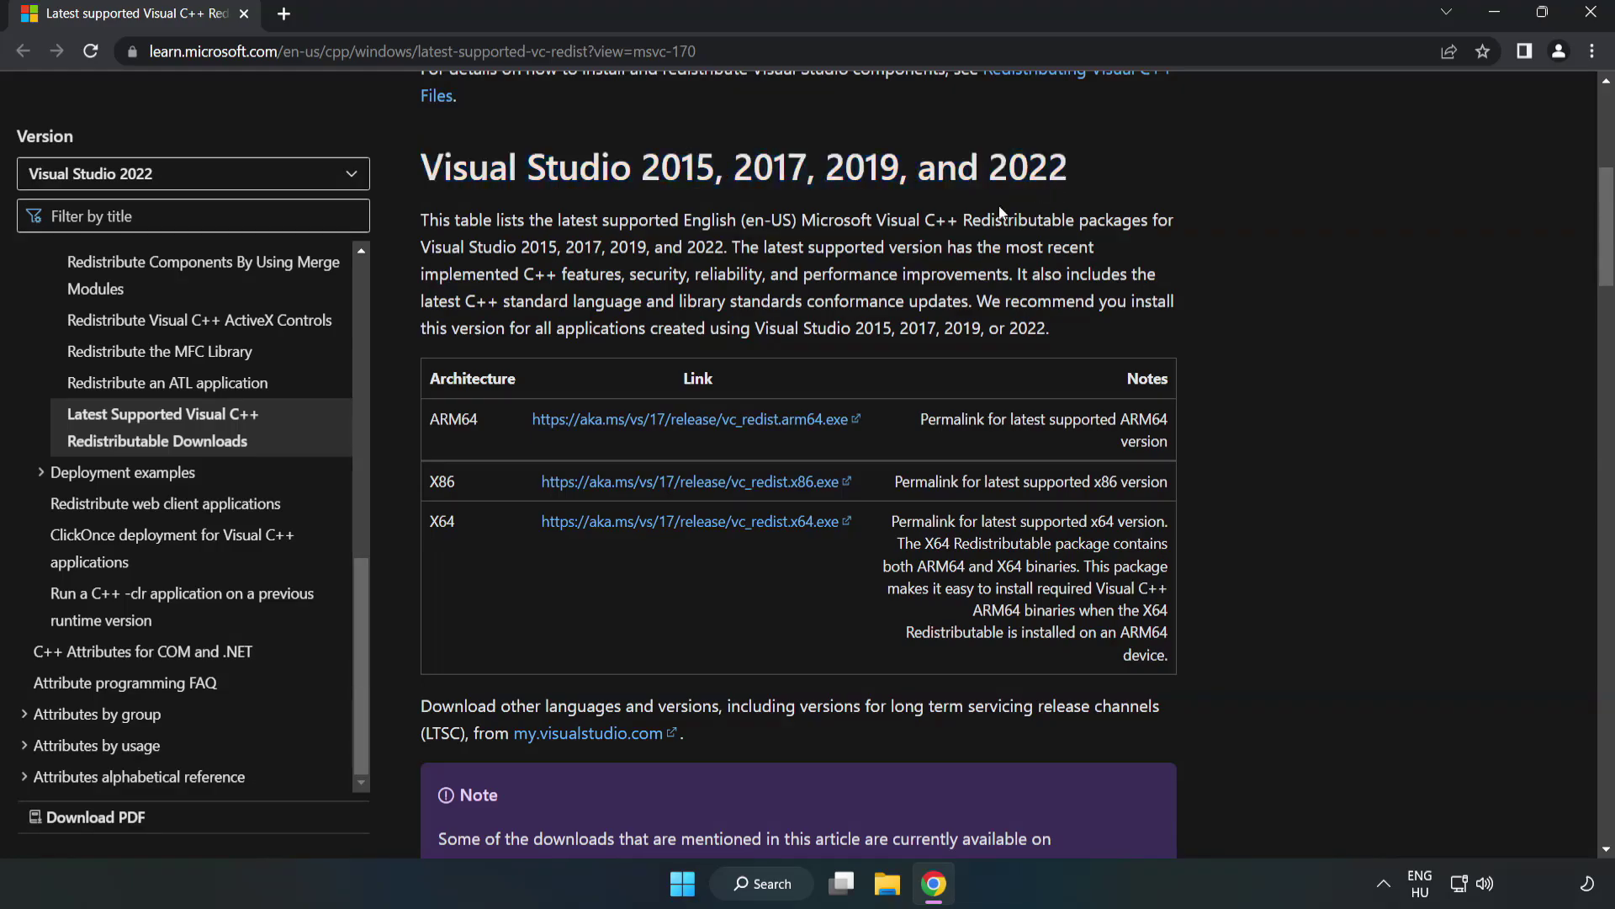
{"action": "left_click", "coordinate": [665, 418]}
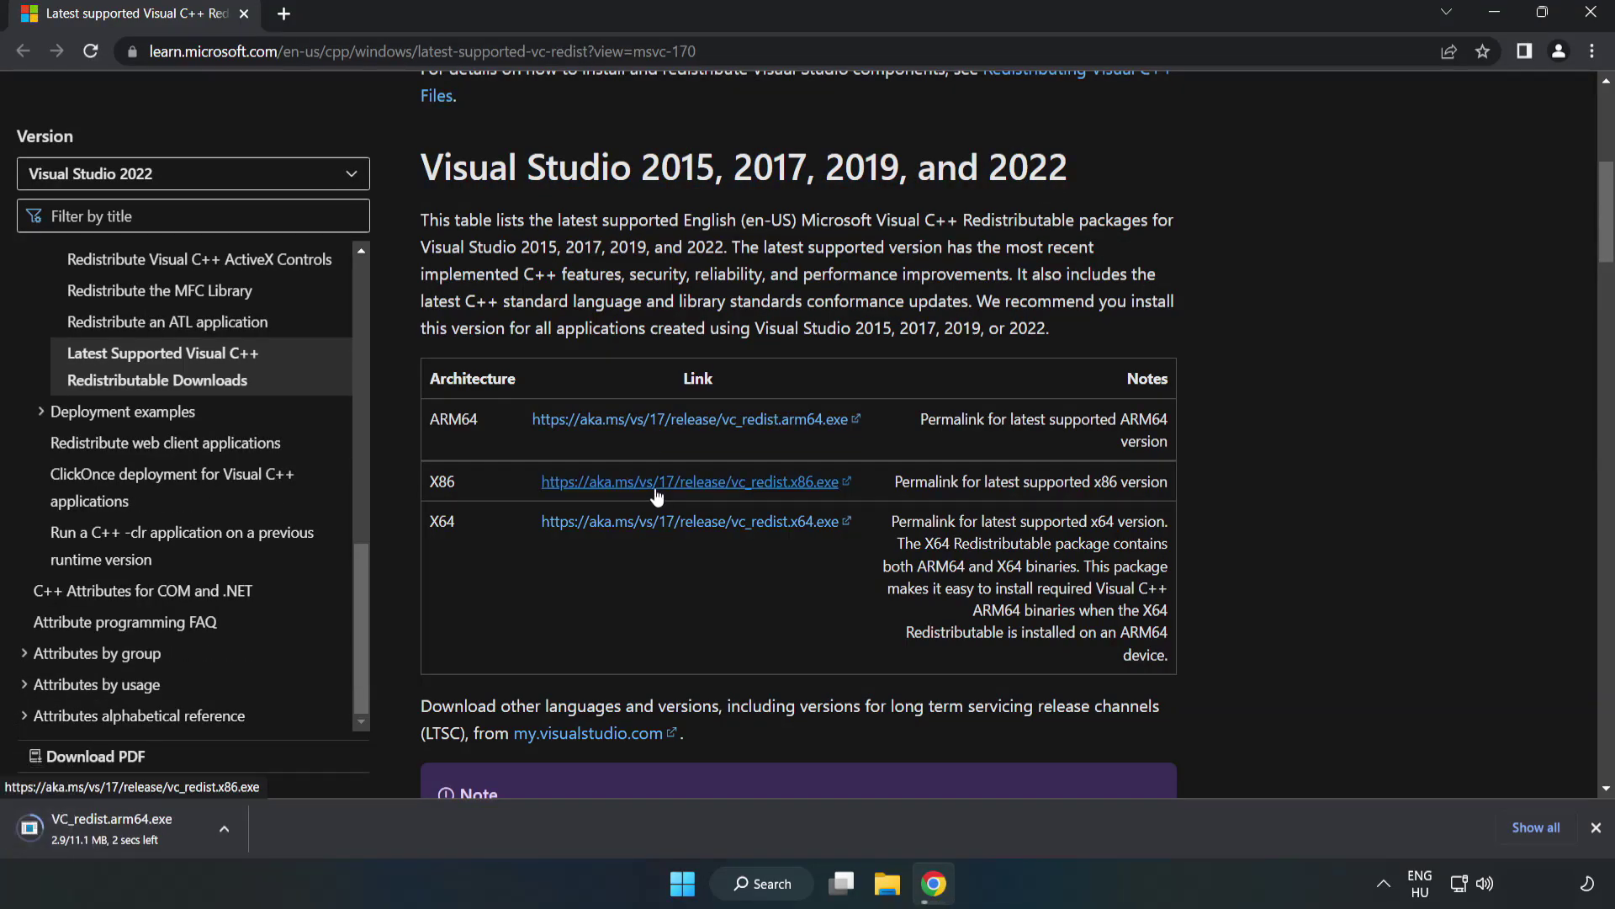
{"action": "left_click", "coordinate": [657, 491]}
{"action": "left_click", "coordinate": [678, 522]}
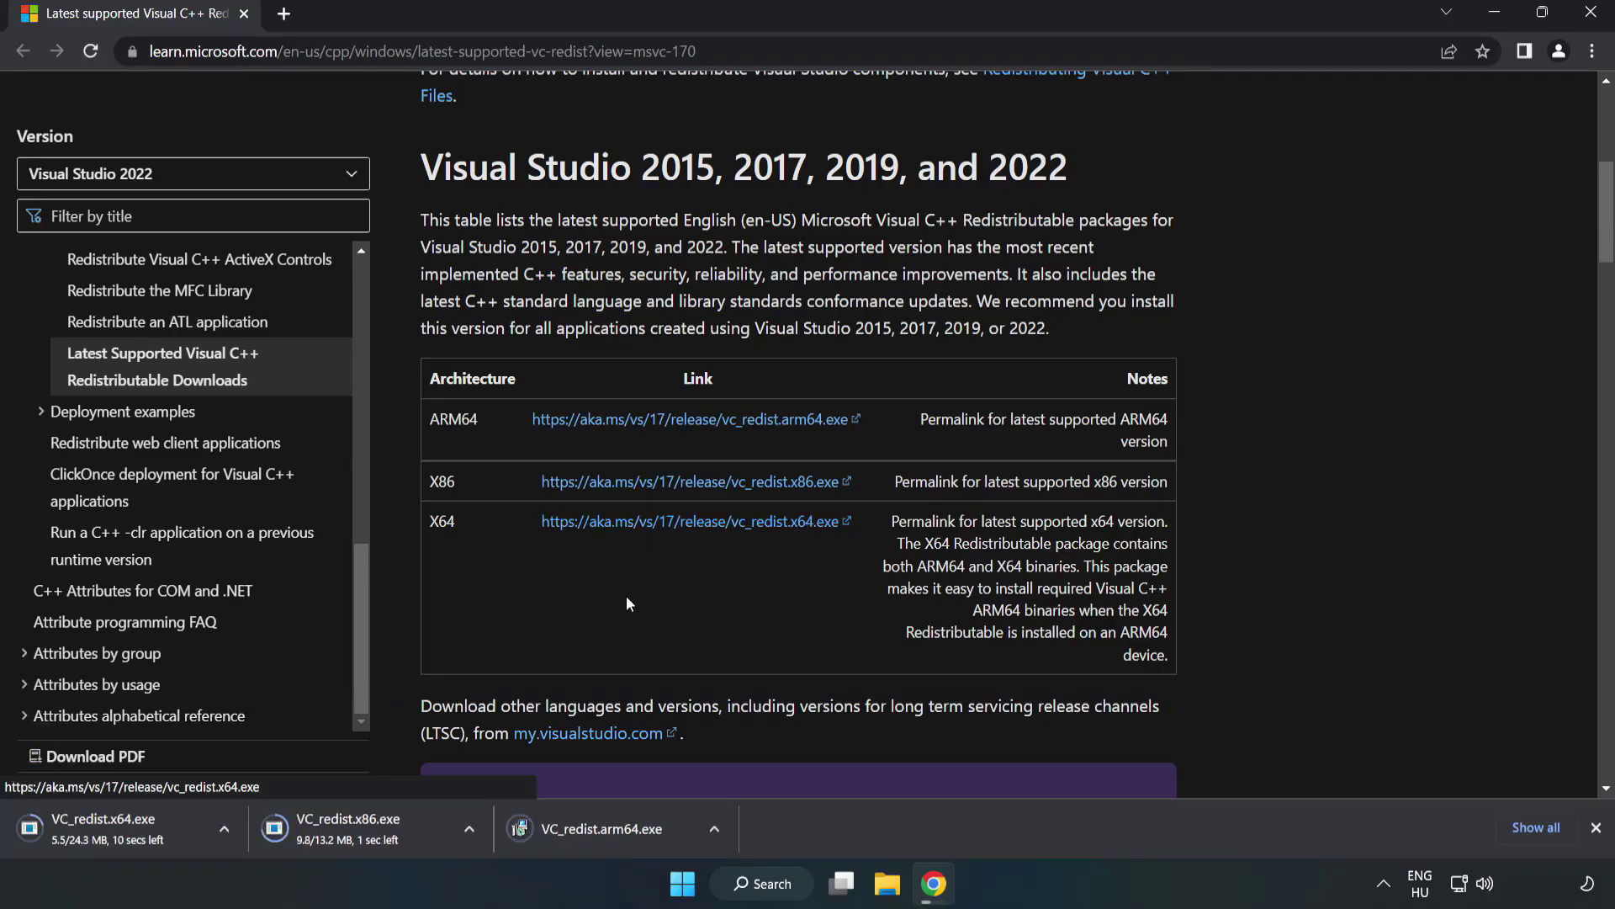
- Run VC_redist.arm64.exe with the license accepted, then dismiss its unsupported-processor Setup Failed message
{"action": "left_click", "coordinate": [616, 830]}
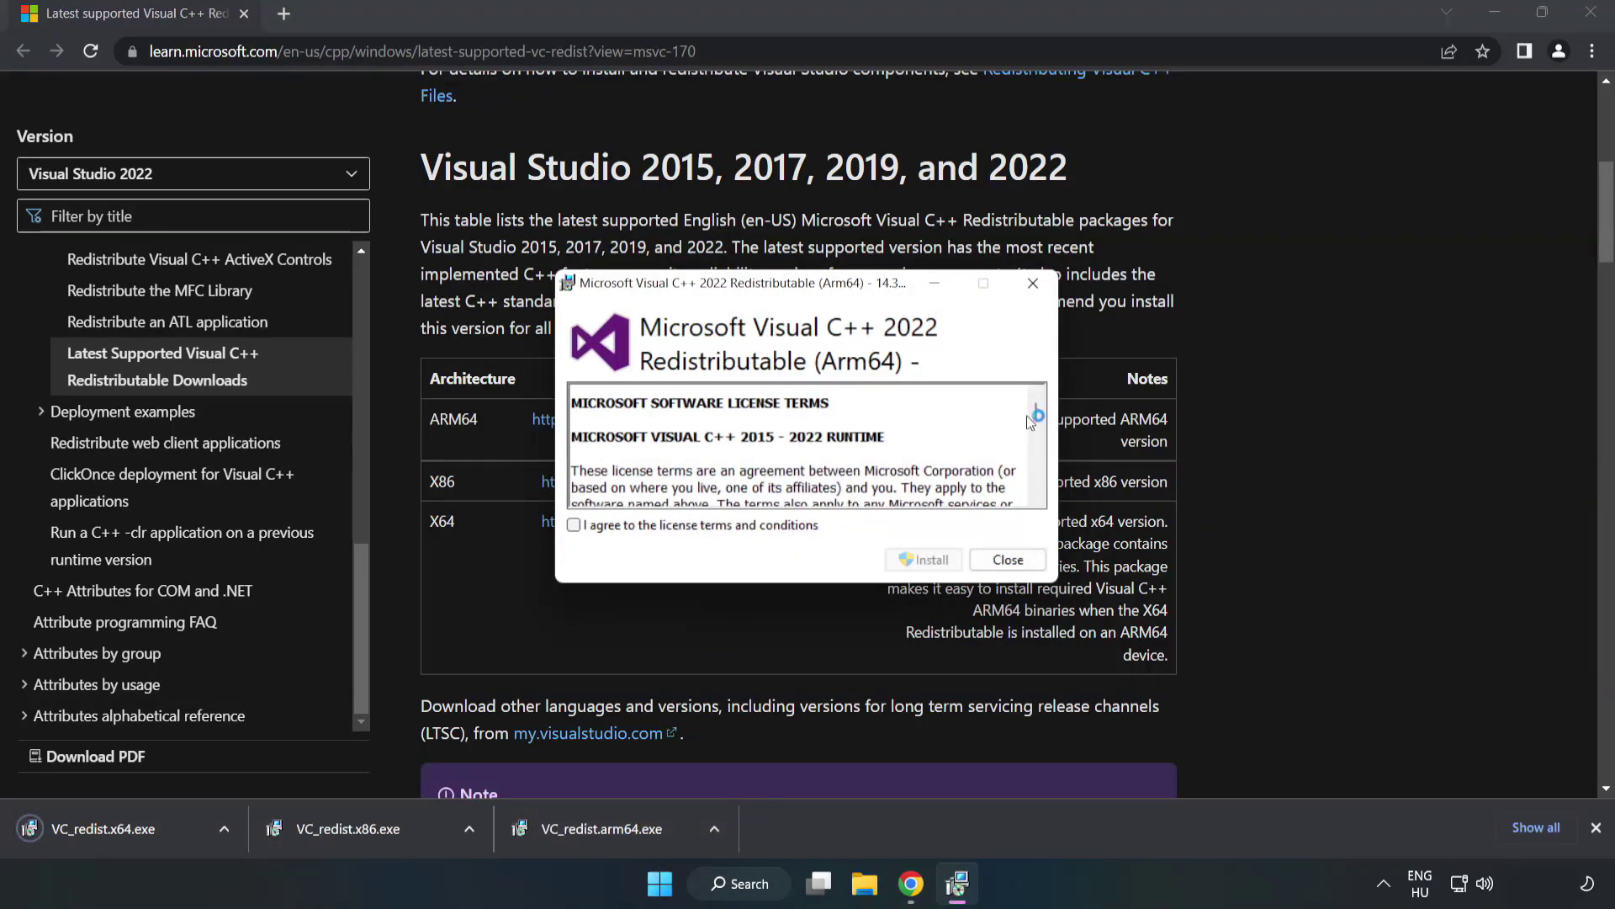
{"action": "left_click_drag", "start_coordinate": [1037, 408], "coordinate": [1040, 496]}
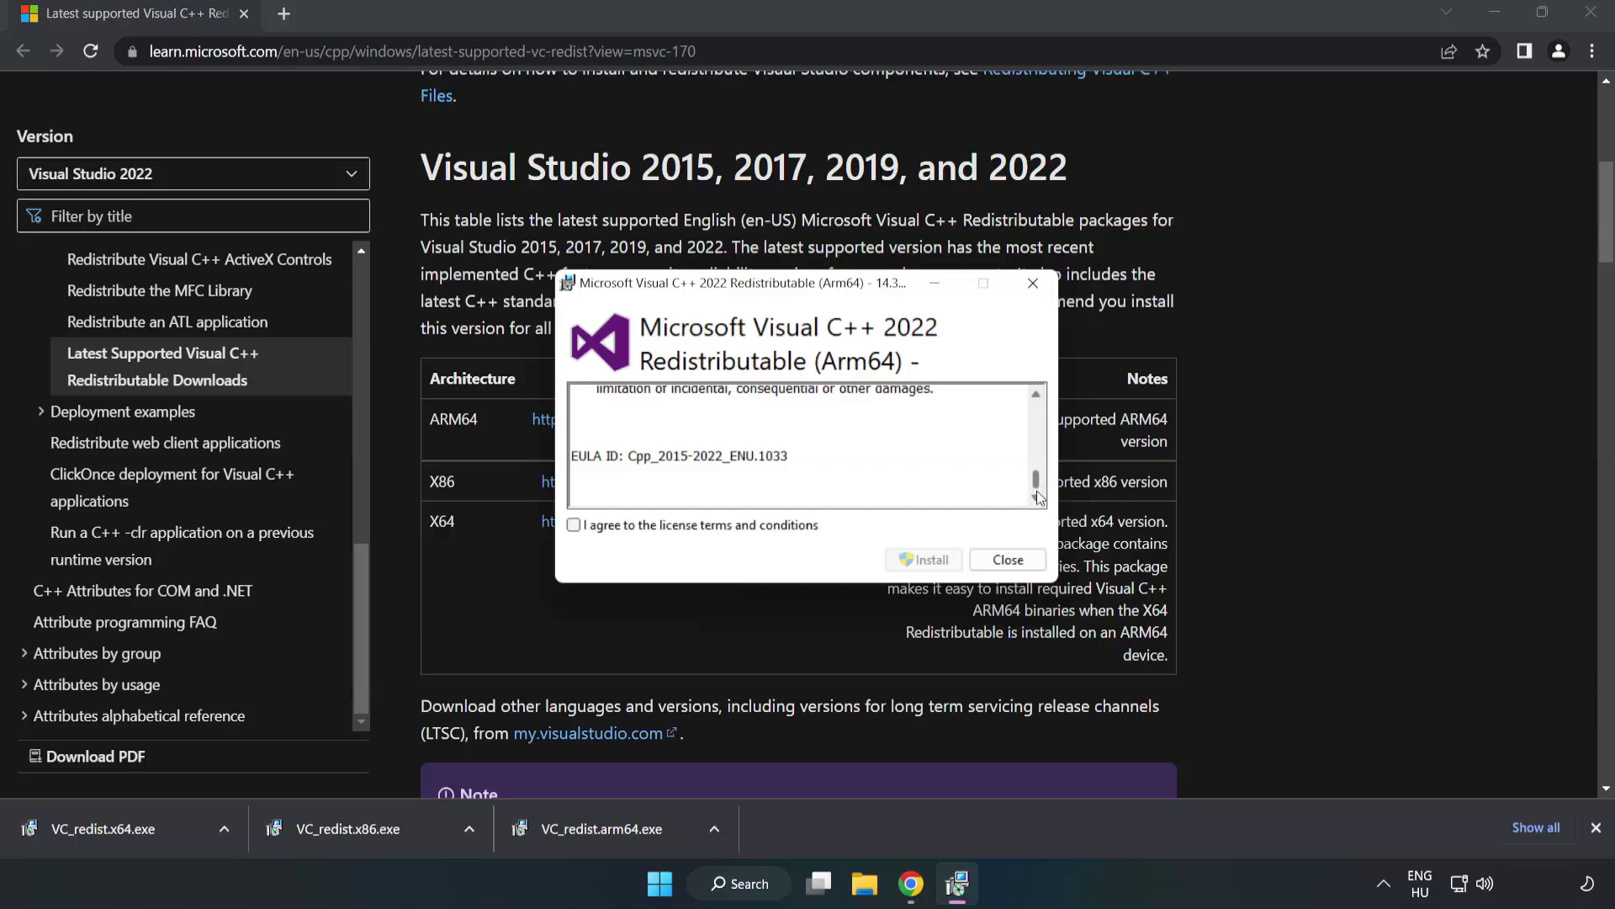
{"action": "left_click", "coordinate": [575, 526]}
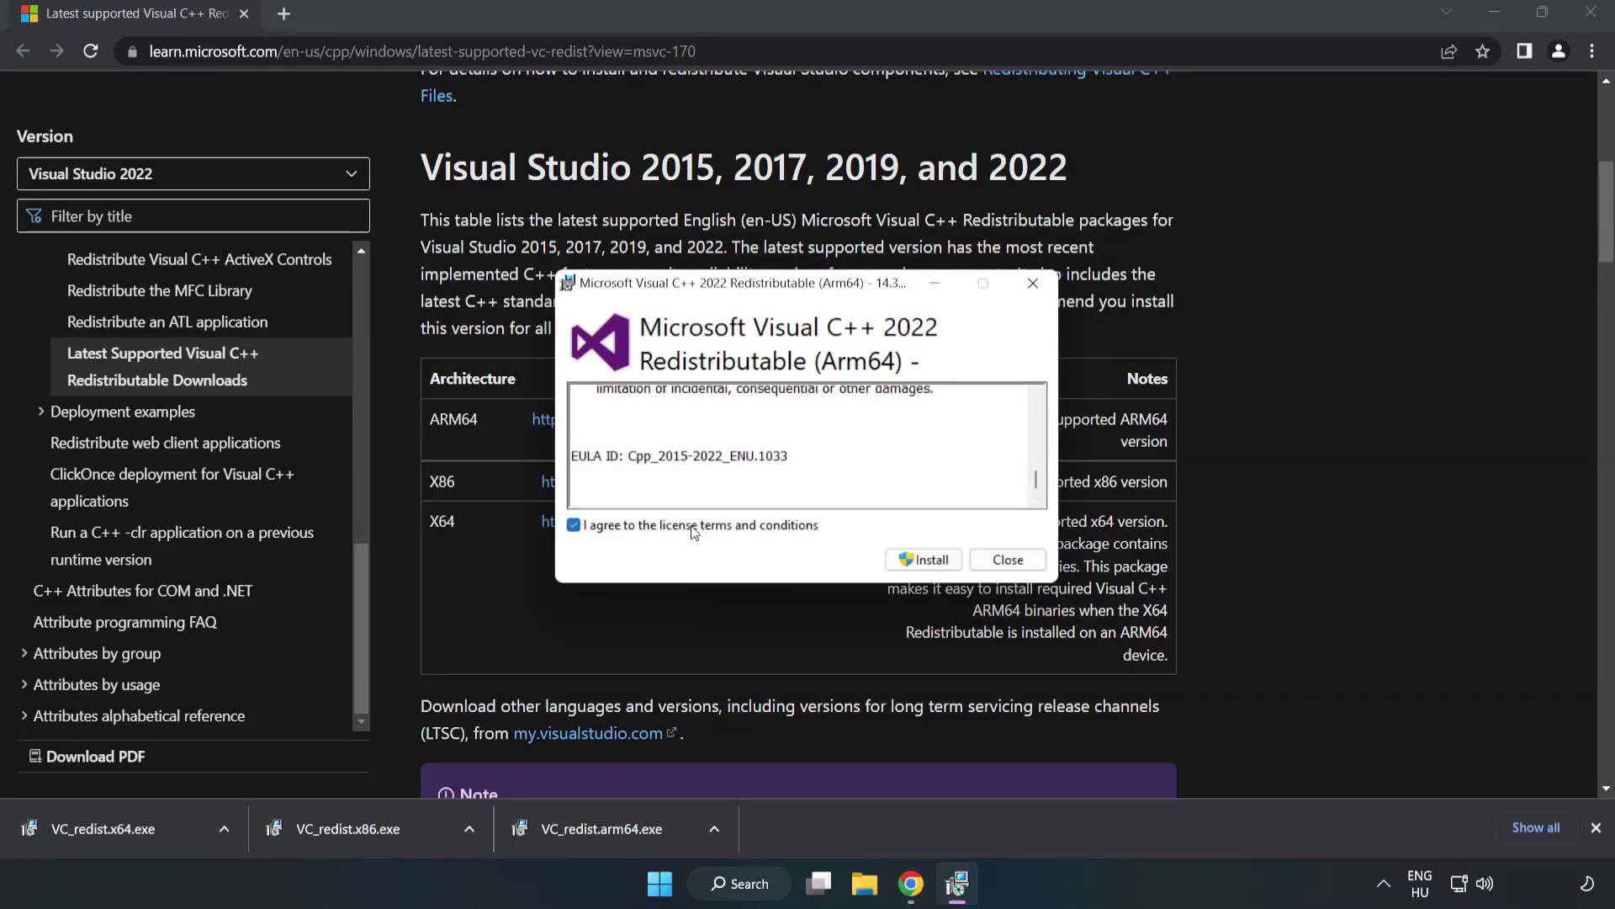
{"action": "left_click", "coordinate": [926, 558]}
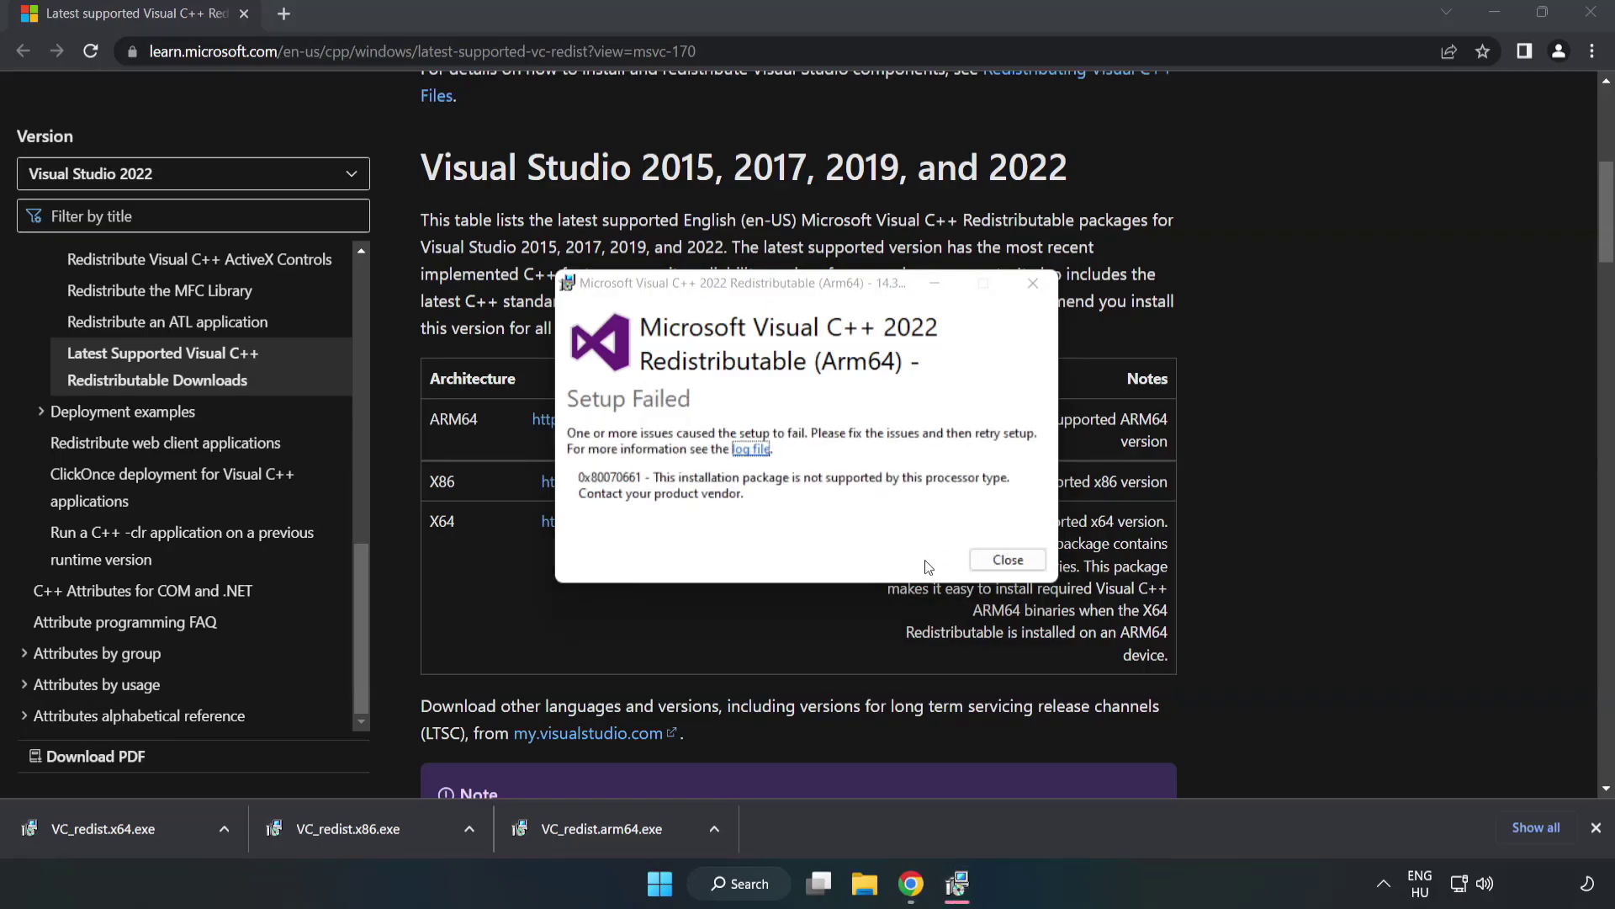
{"action": "left_click", "coordinate": [1008, 559]}
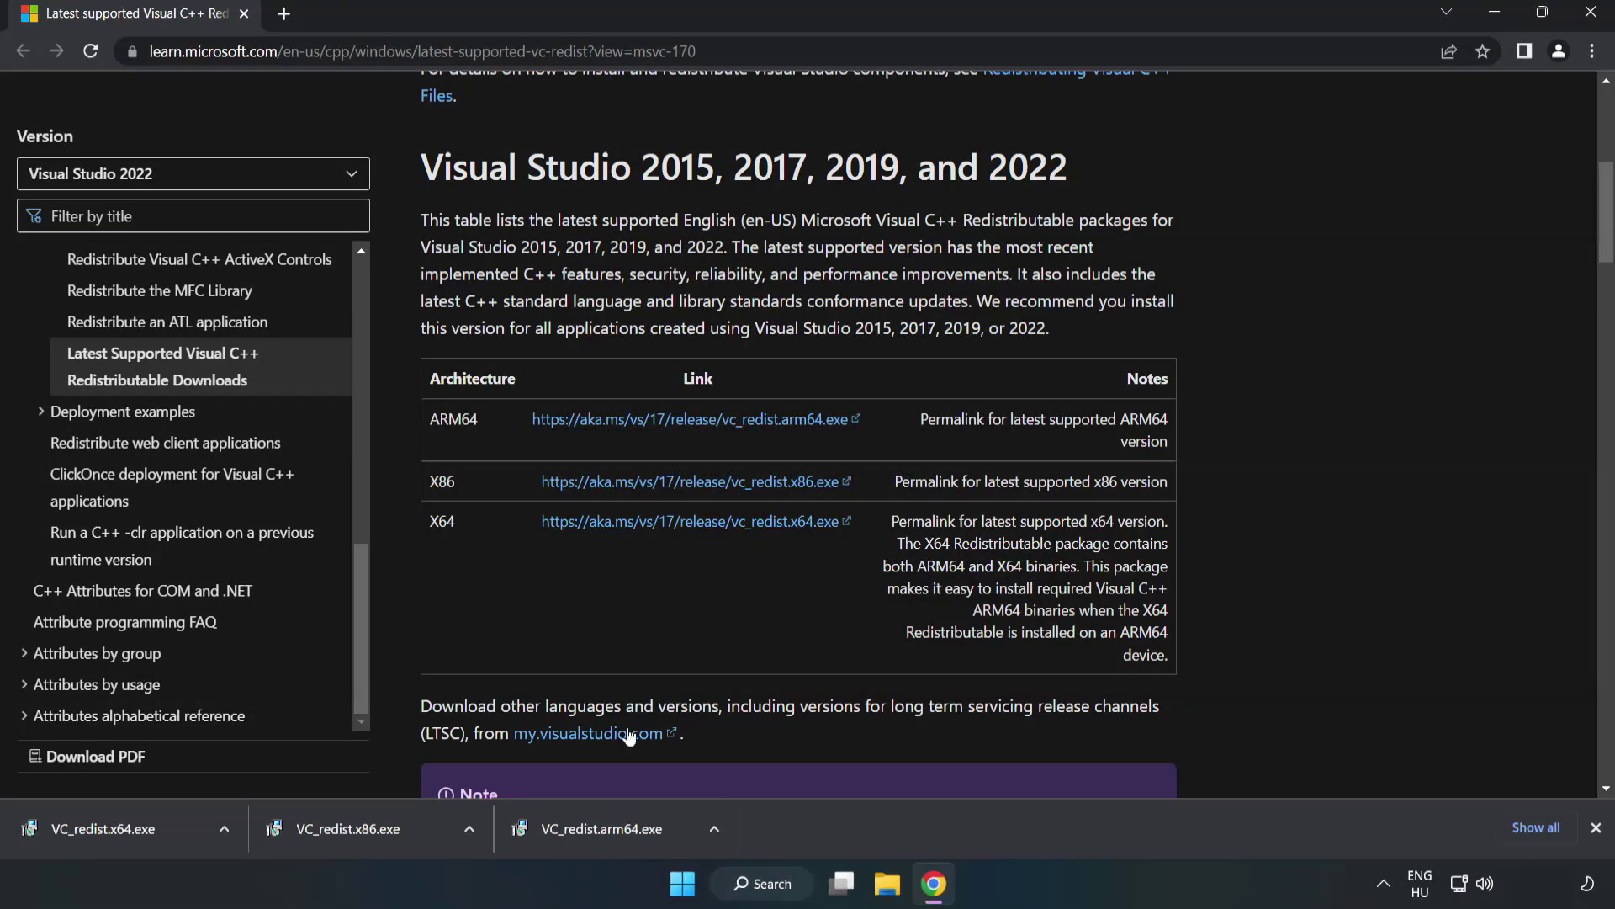
- Install VC_redist.x86.exe with the license accepted, and close the setup window afterwards
{"action": "left_click", "coordinate": [357, 824]}
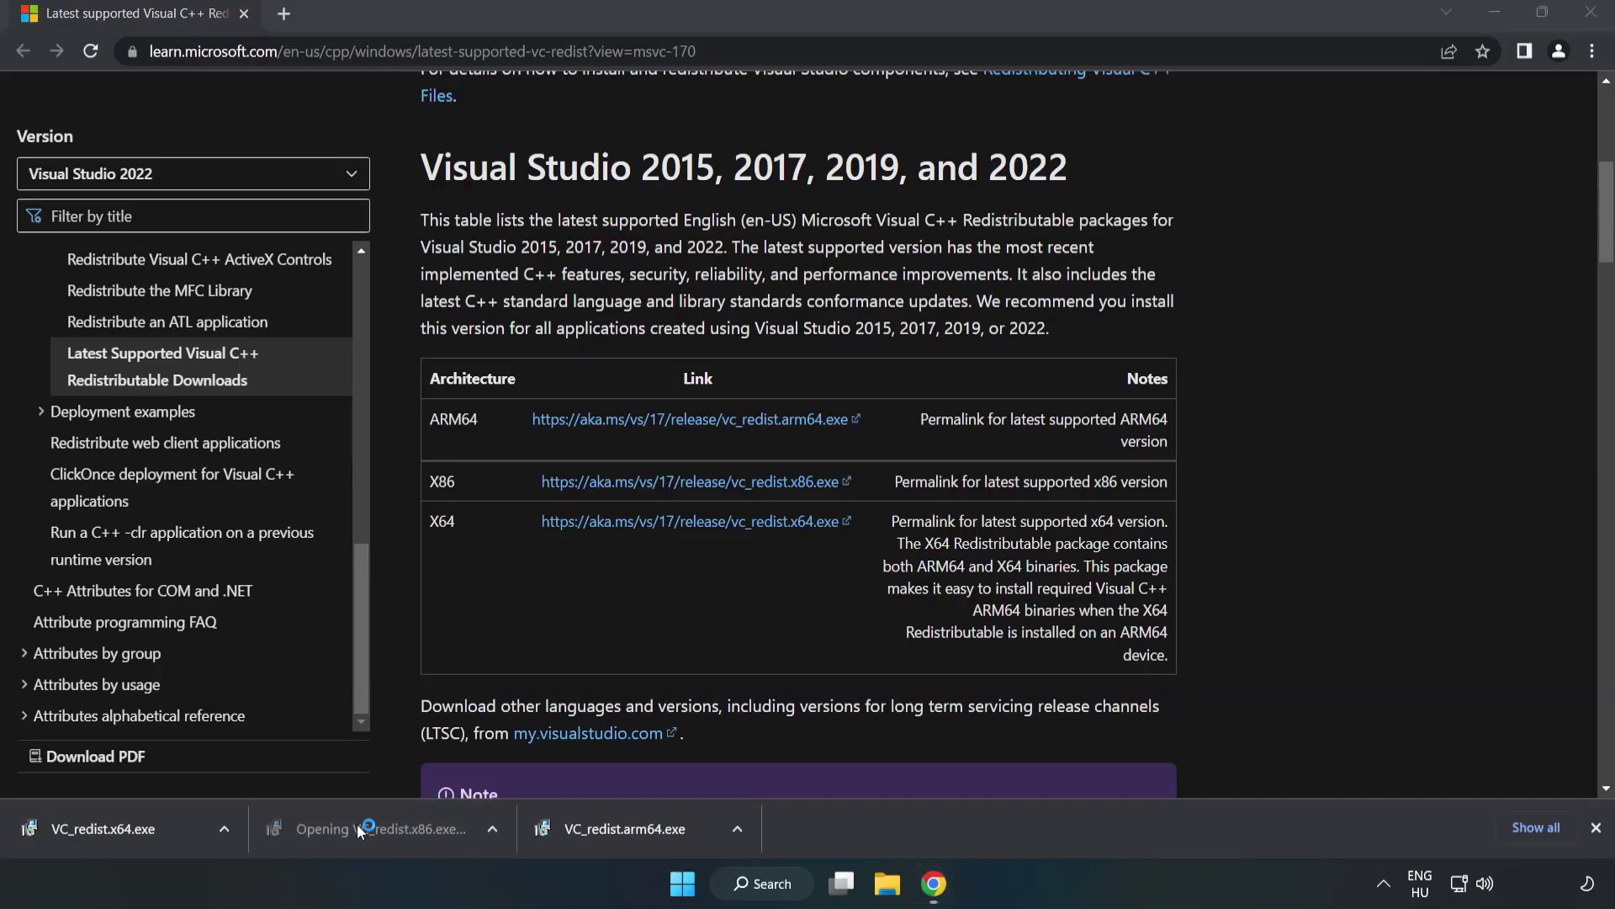
{"action": "left_click_drag", "start_coordinate": [1033, 412], "coordinate": [1034, 498]}
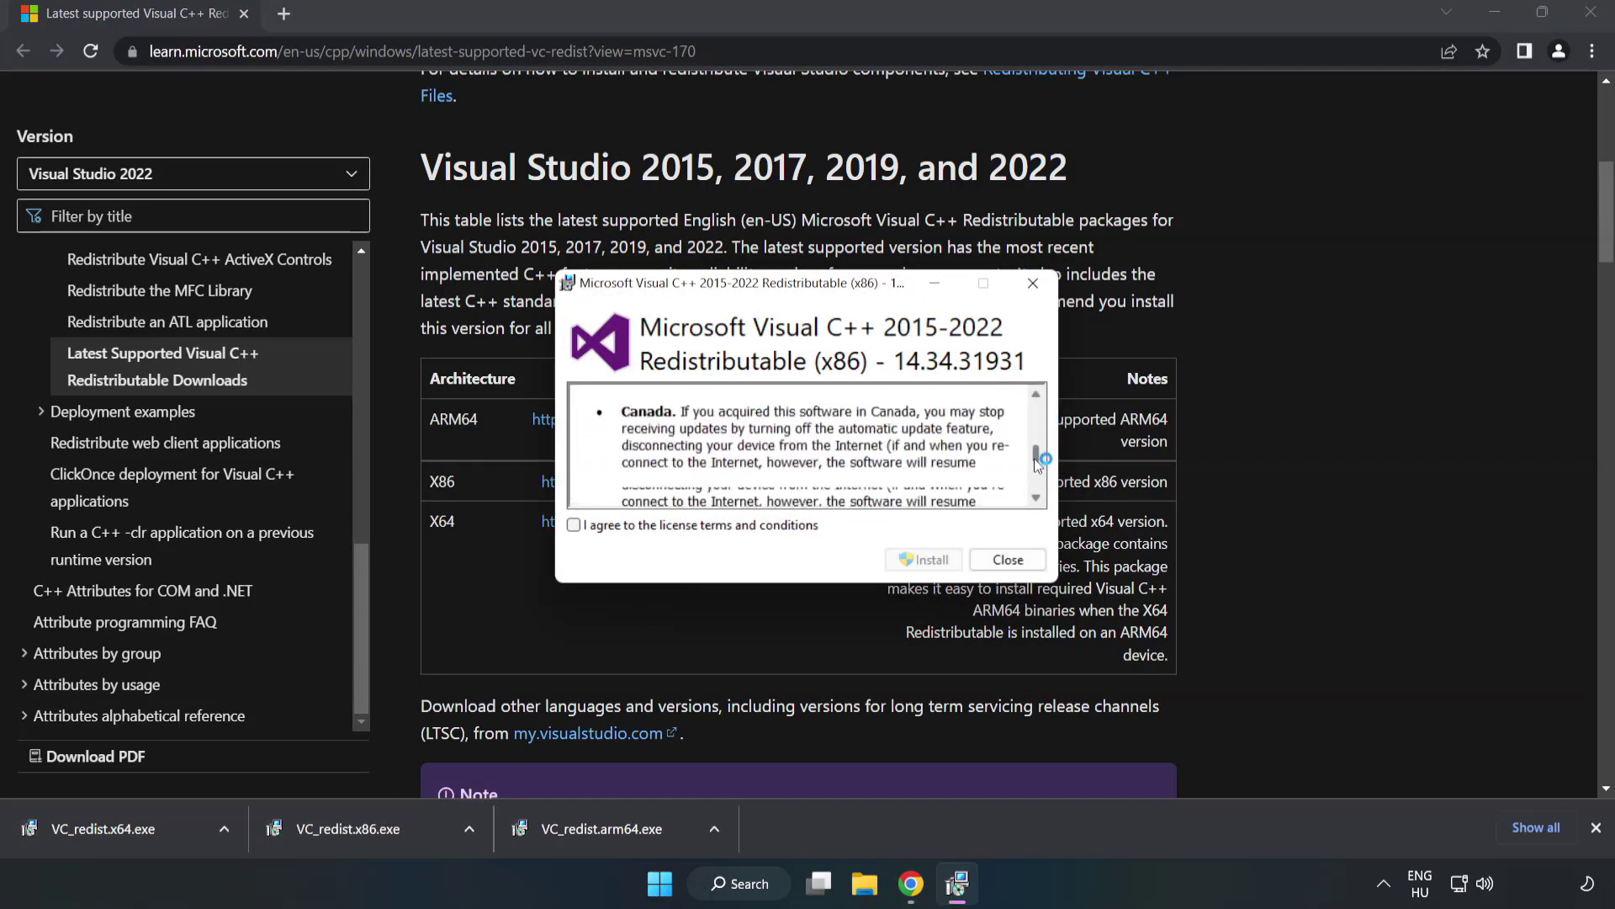
{"action": "left_click", "coordinate": [574, 525]}
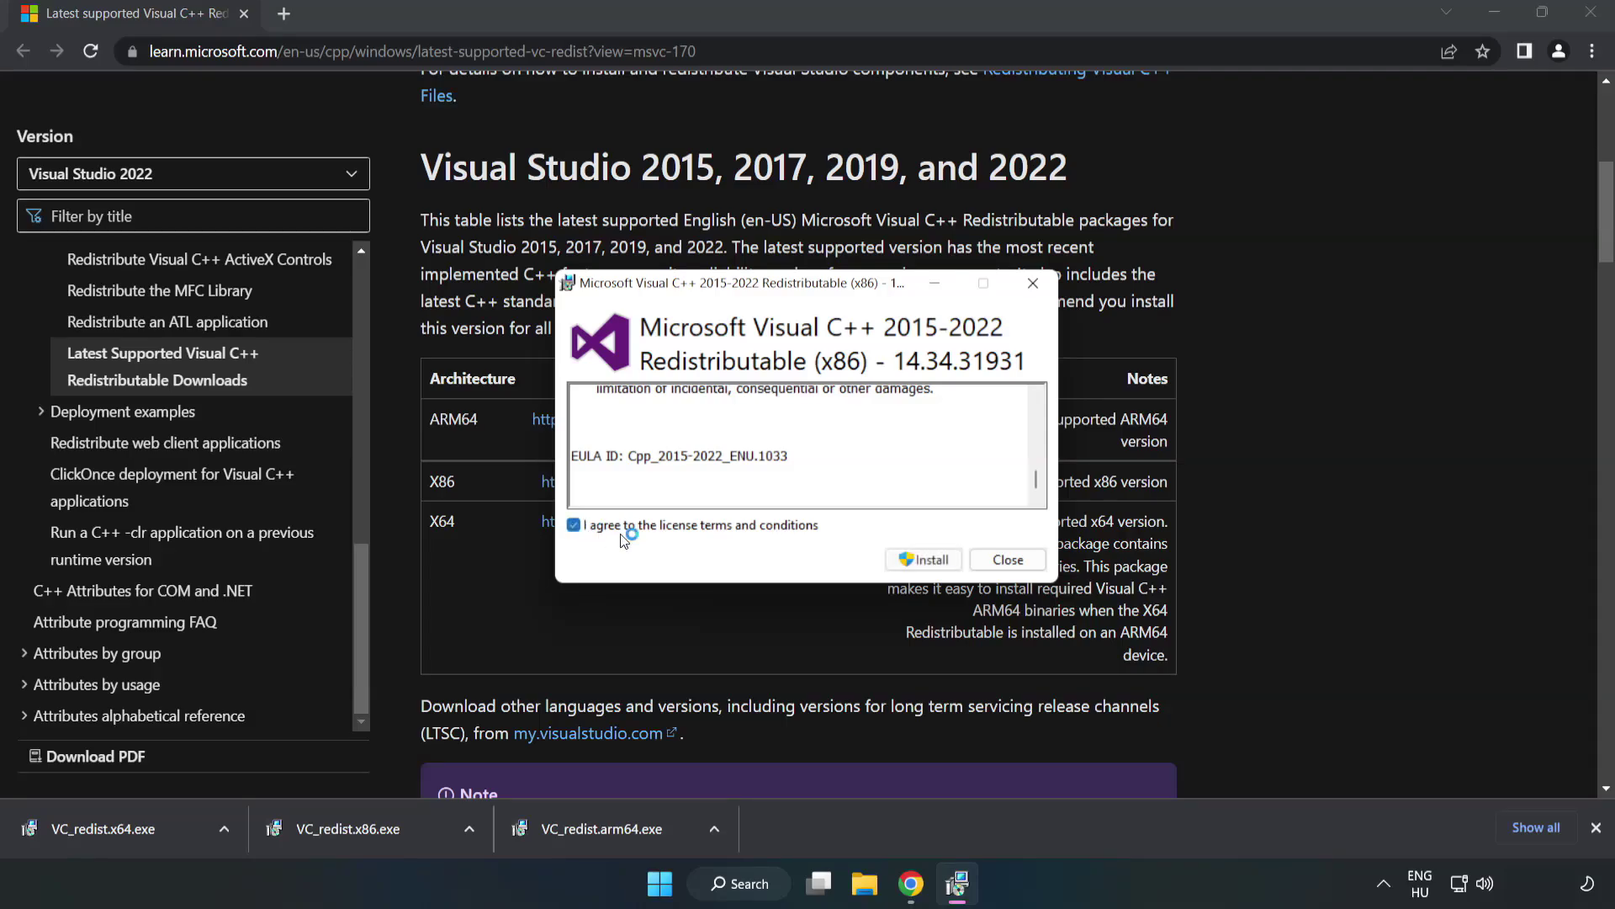
{"action": "left_click", "coordinate": [915, 562]}
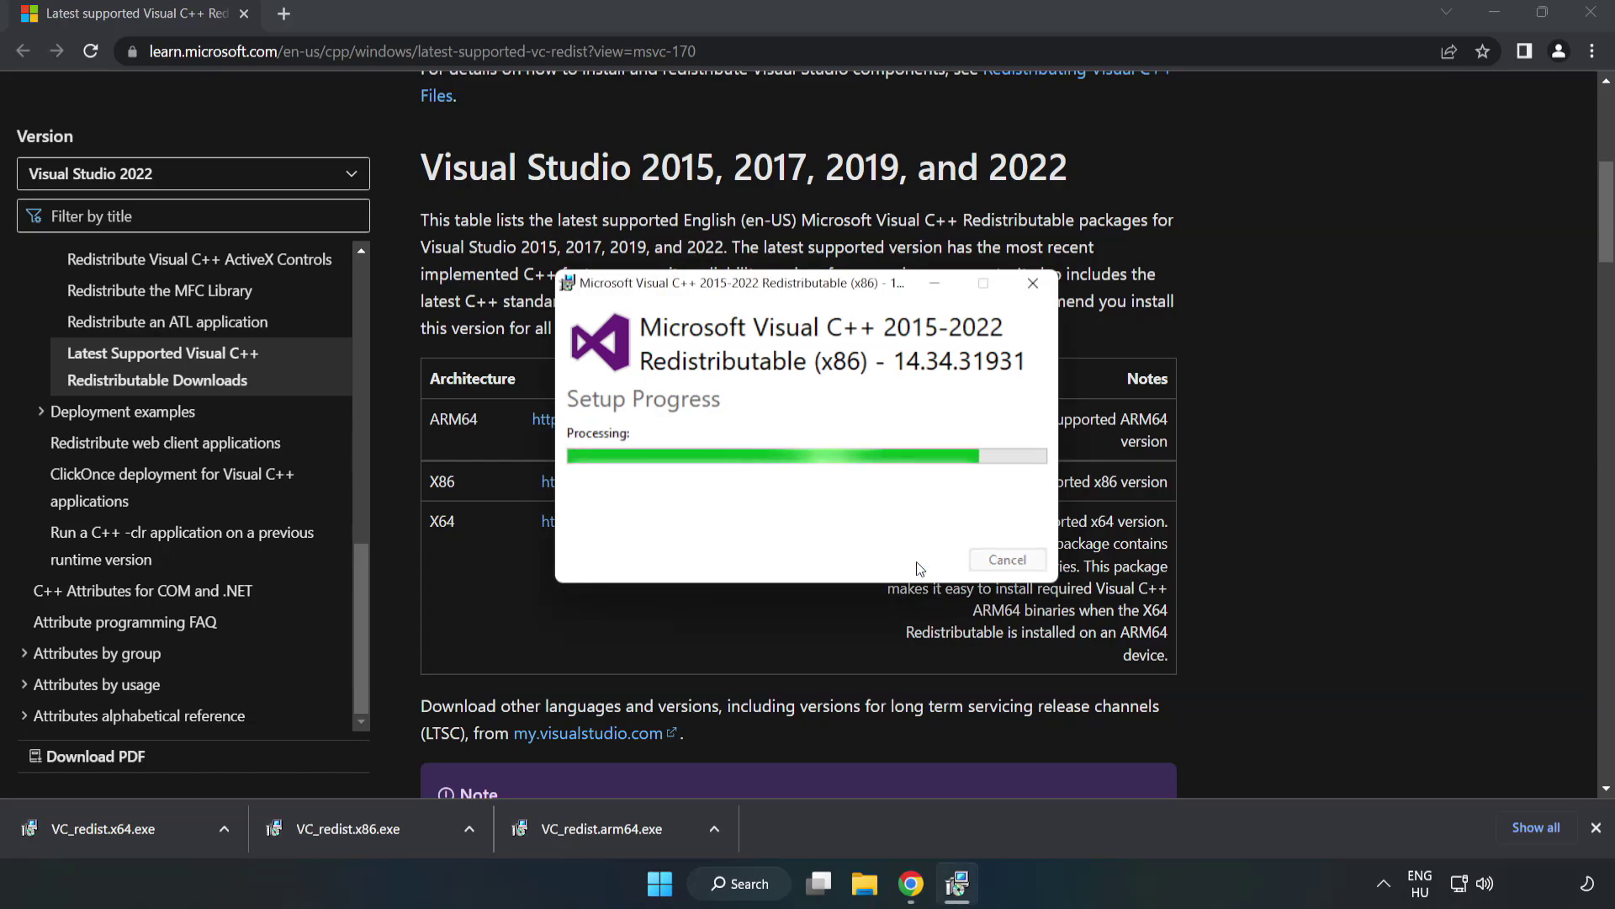
{"action": "left_click", "coordinate": [1008, 560]}
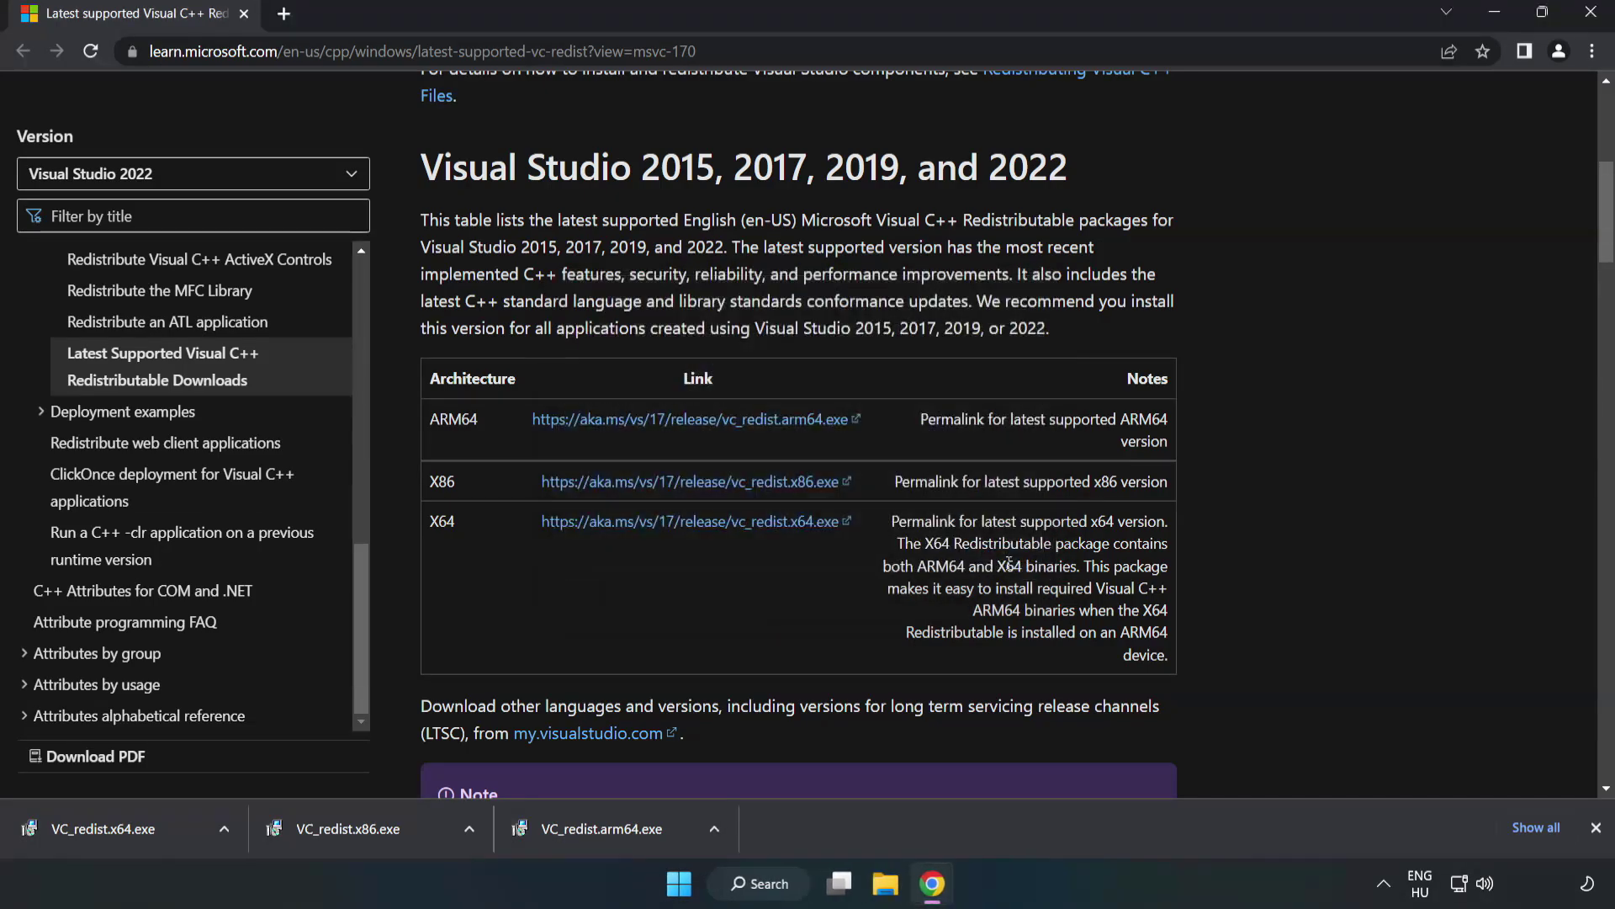
- Install VC_redist.x64.exe with the license accepted, then close setup and Google Chrome
{"action": "left_click", "coordinate": [87, 823]}
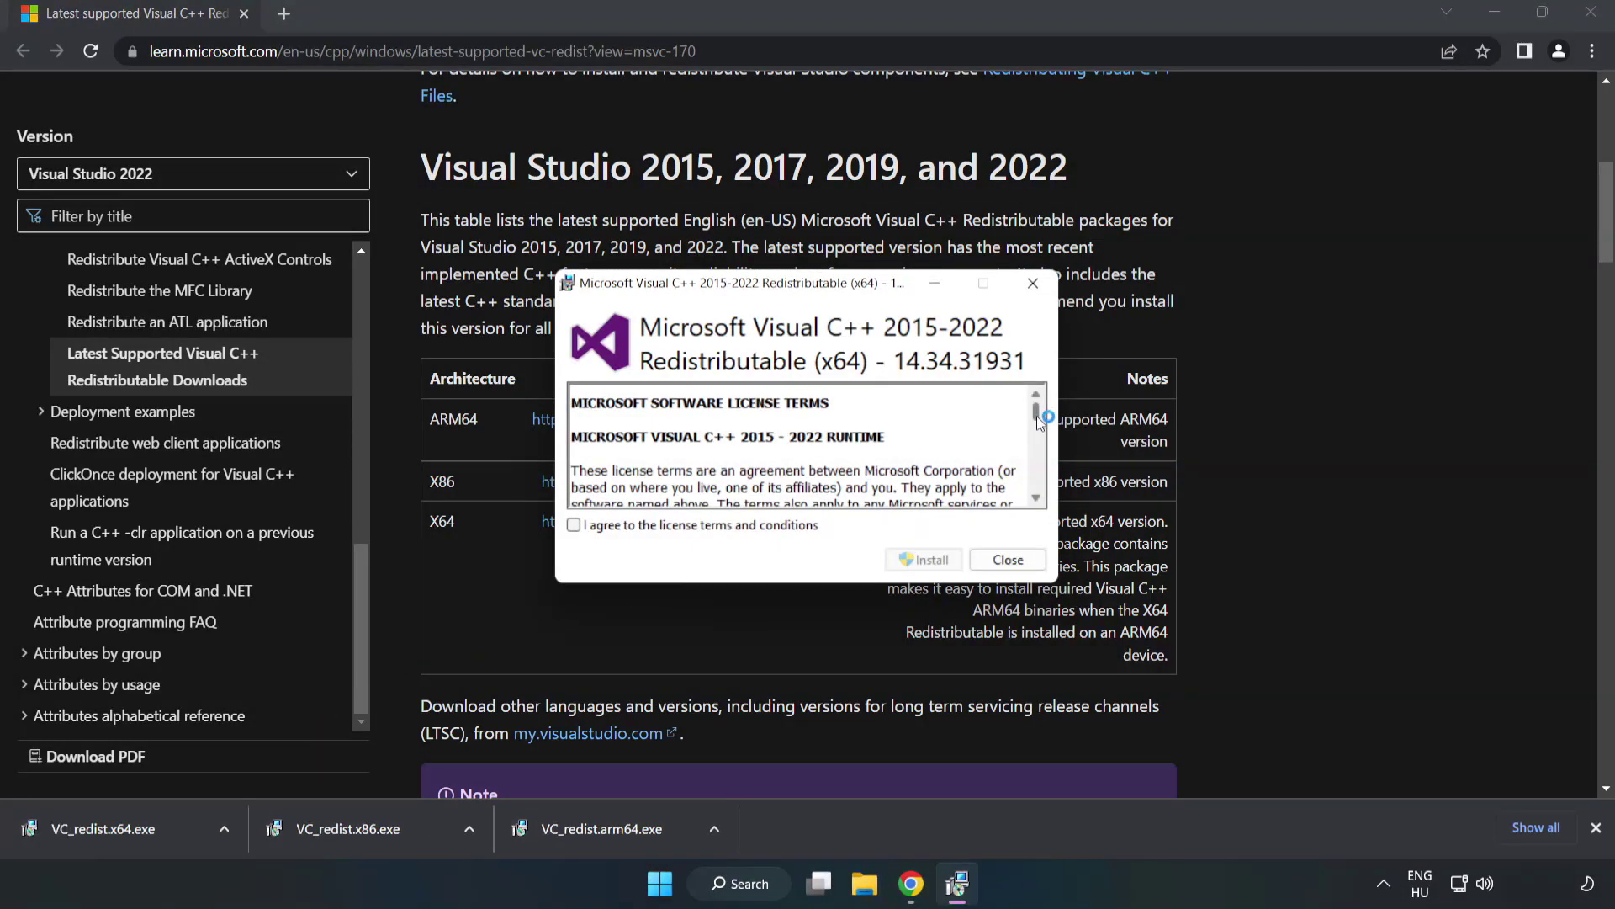
{"action": "left_click_drag", "start_coordinate": [1037, 416], "coordinate": [1037, 490]}
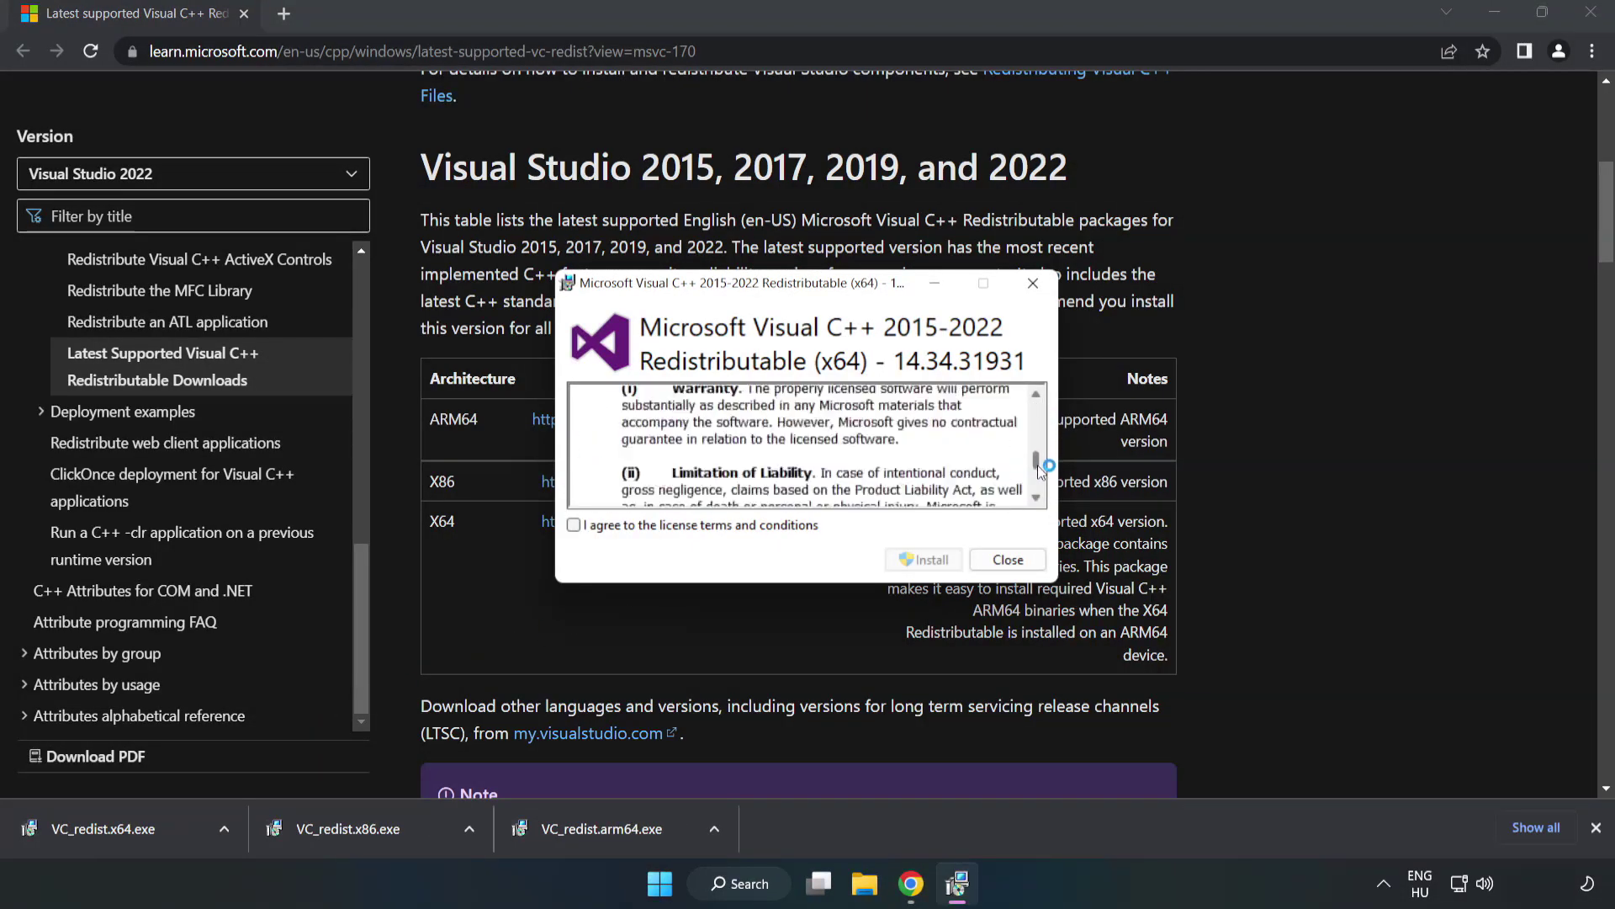
{"action": "left_click", "coordinate": [574, 525]}
{"action": "left_click", "coordinate": [918, 560]}
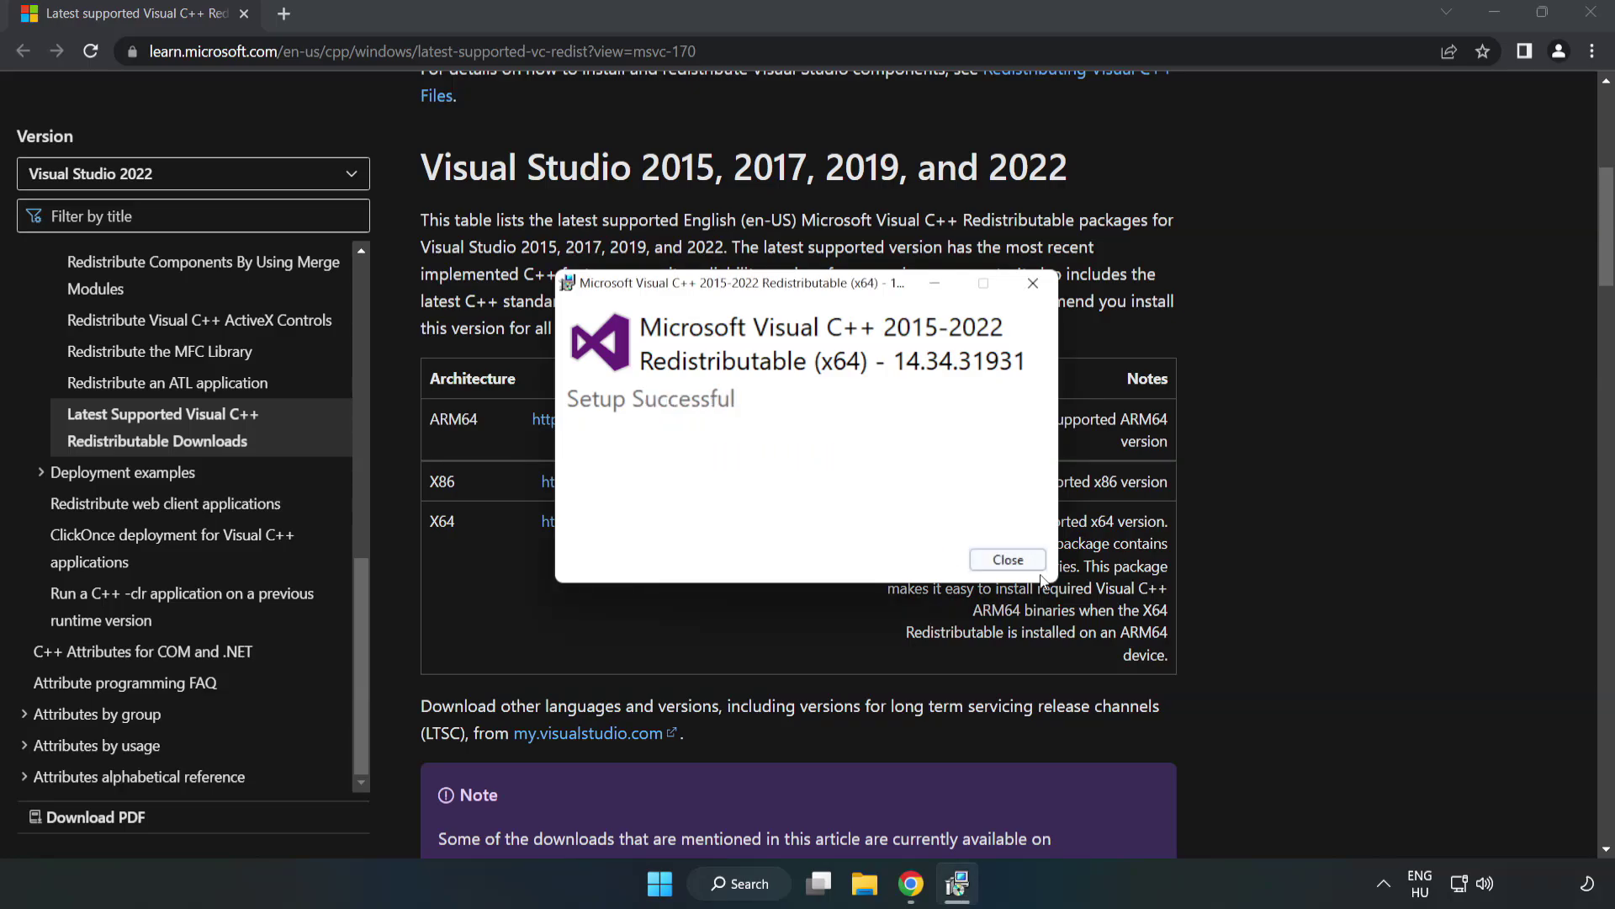
{"action": "left_click", "coordinate": [1008, 560]}
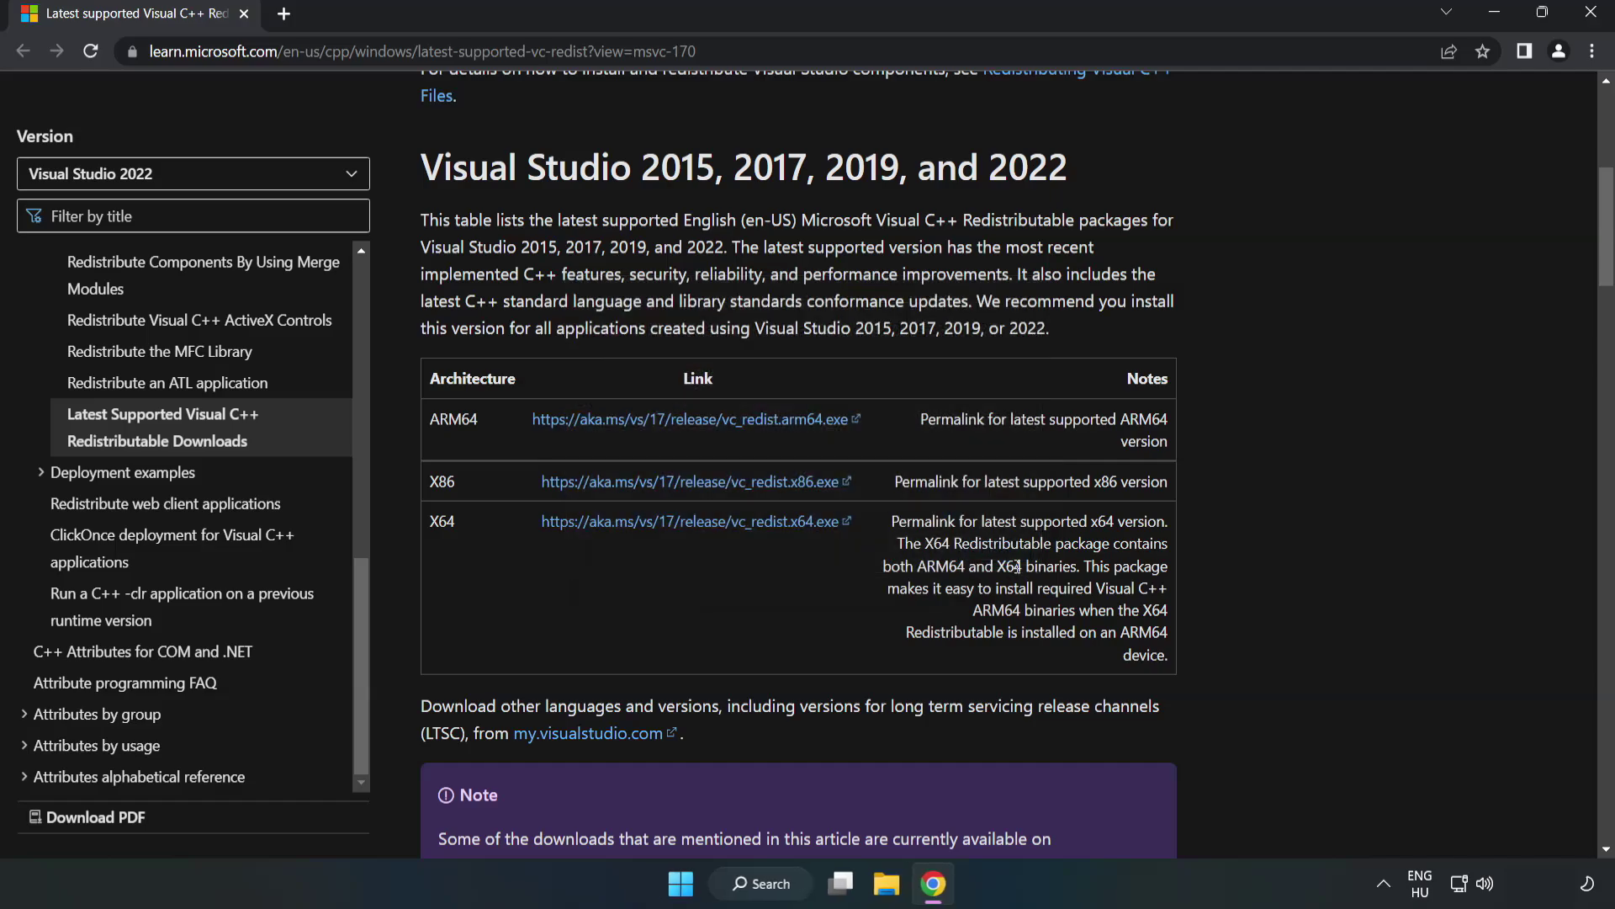
{"action": "left_click", "coordinate": [1593, 21]}
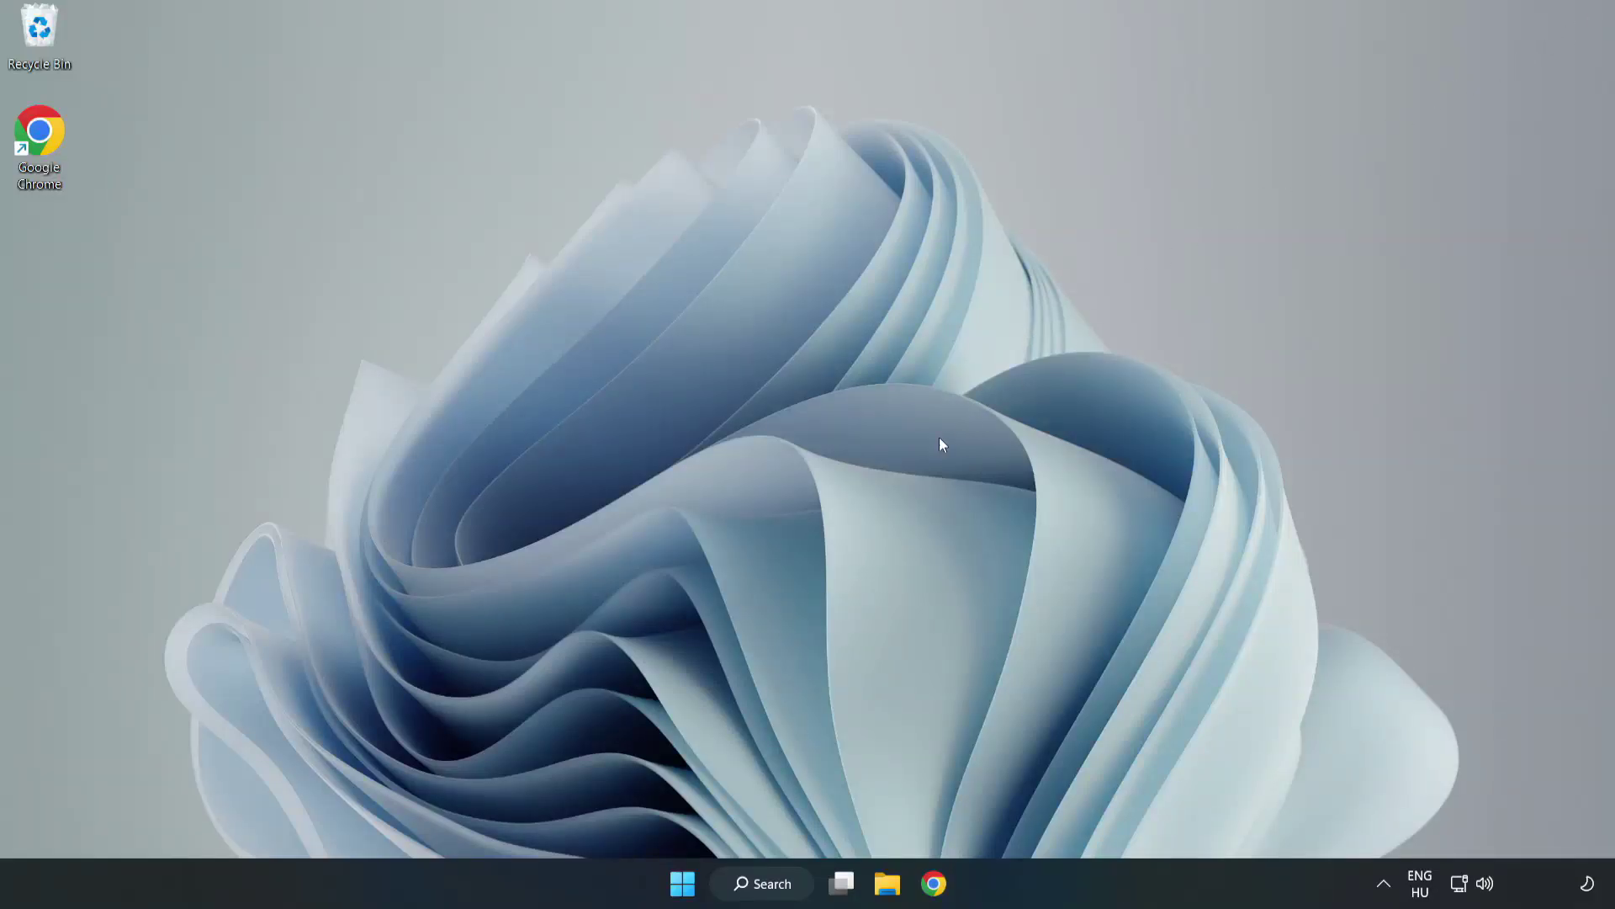
- Search for cmd and launch Command Prompt as administrator, moving its window toward the centre
{"action": "left_click", "coordinate": [782, 885]}
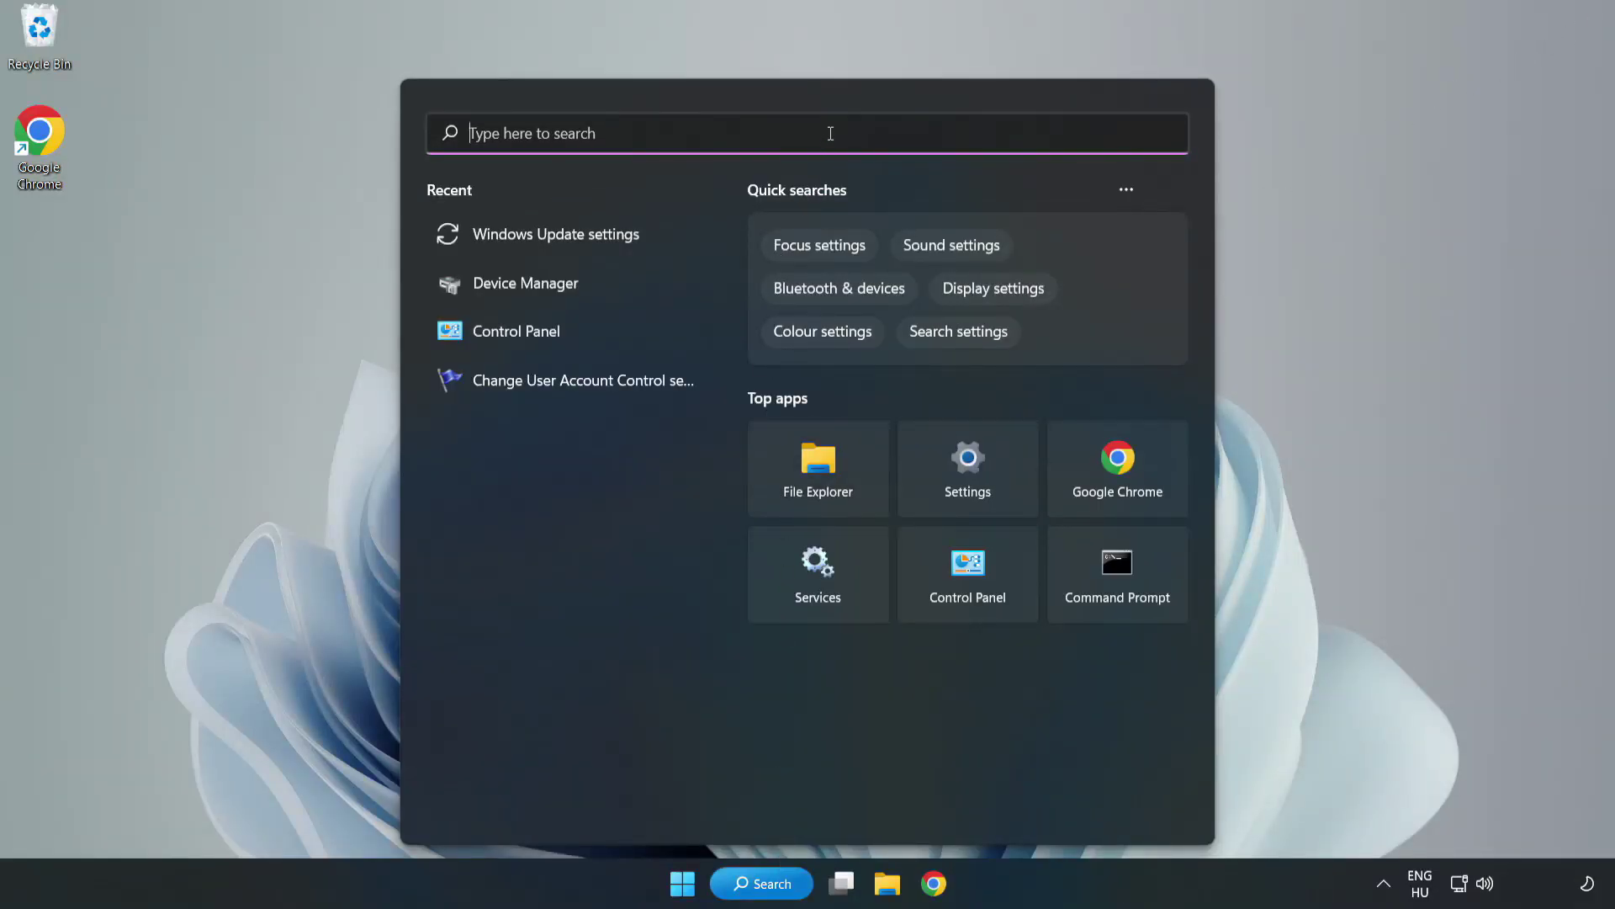
{"action": "type", "text": "cmd"}
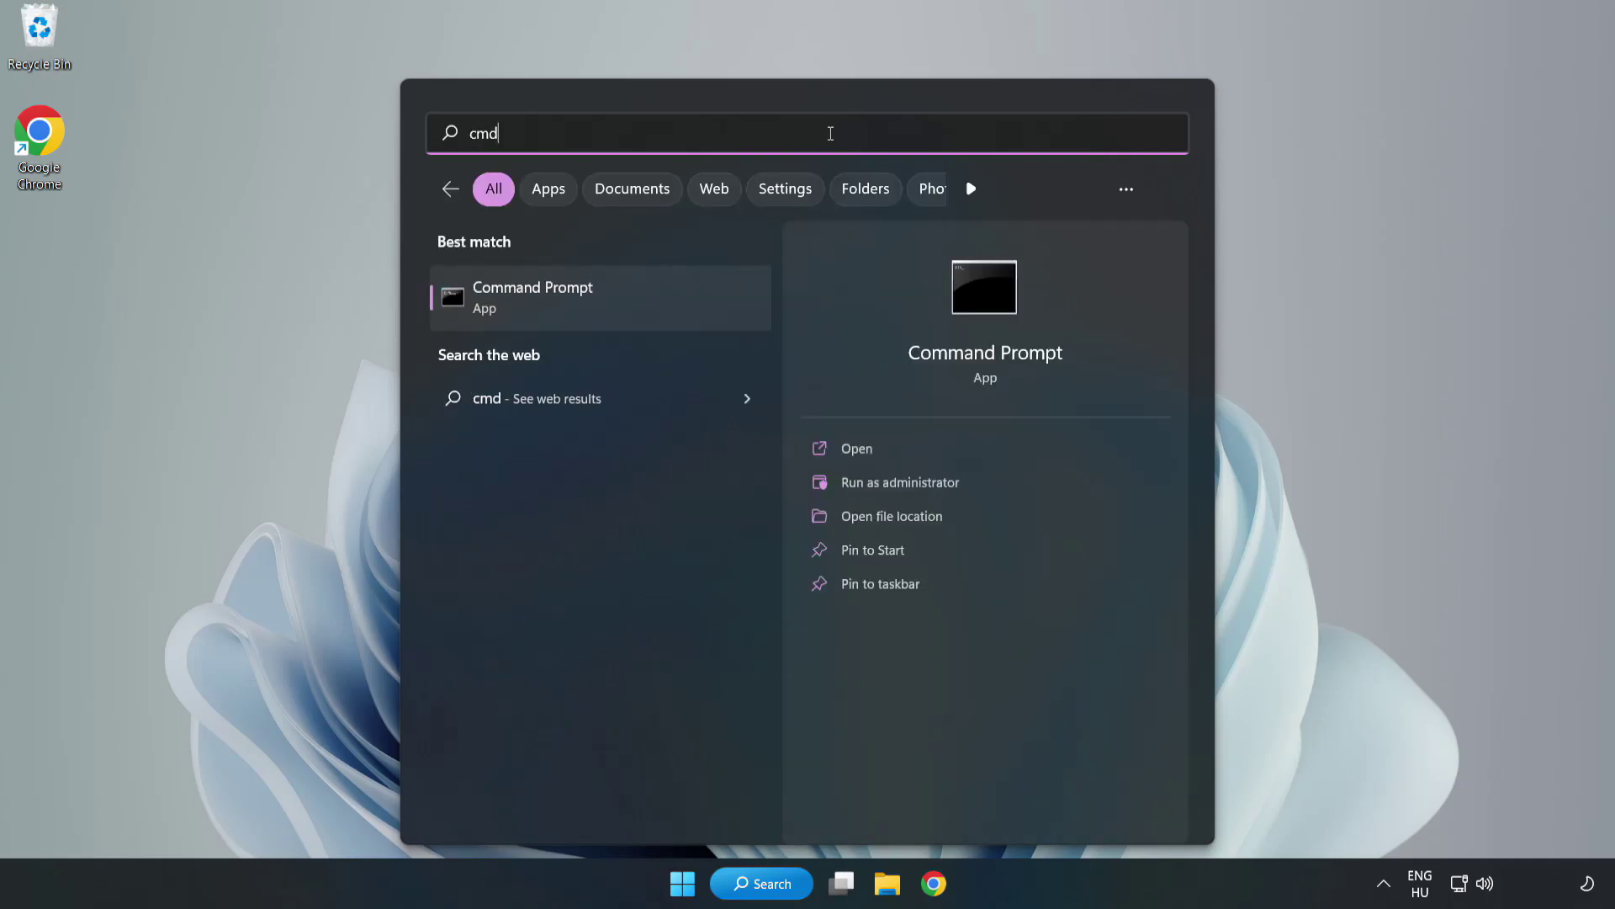
{"action": "left_click", "coordinate": [636, 305]}
{"action": "right_click", "coordinate": [636, 305]}
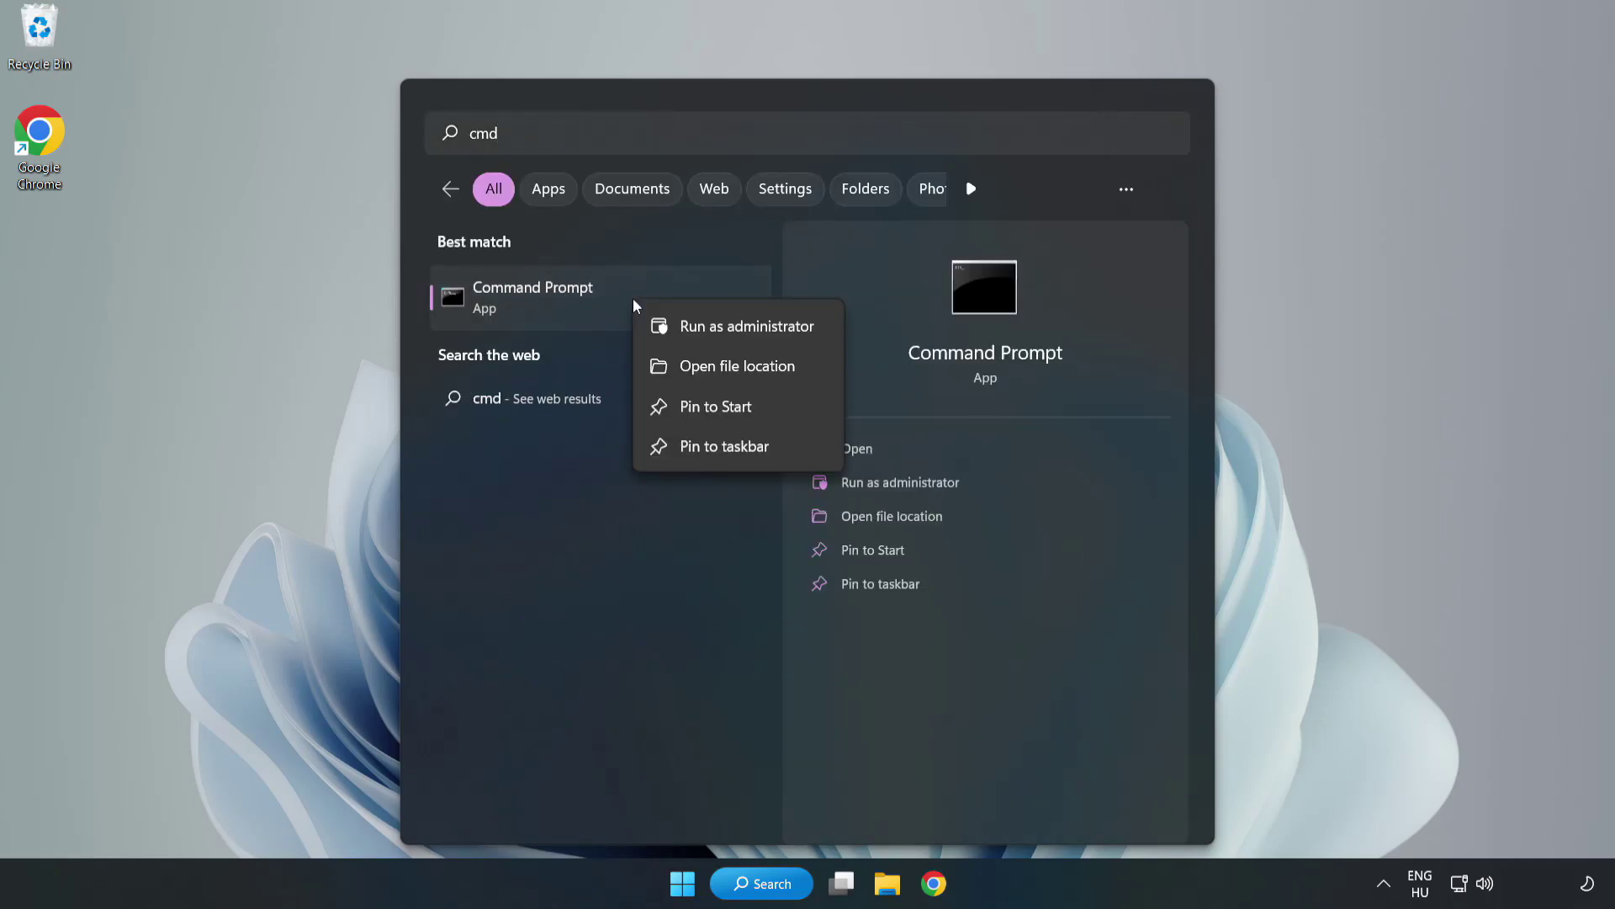
{"action": "left_click", "coordinate": [700, 334]}
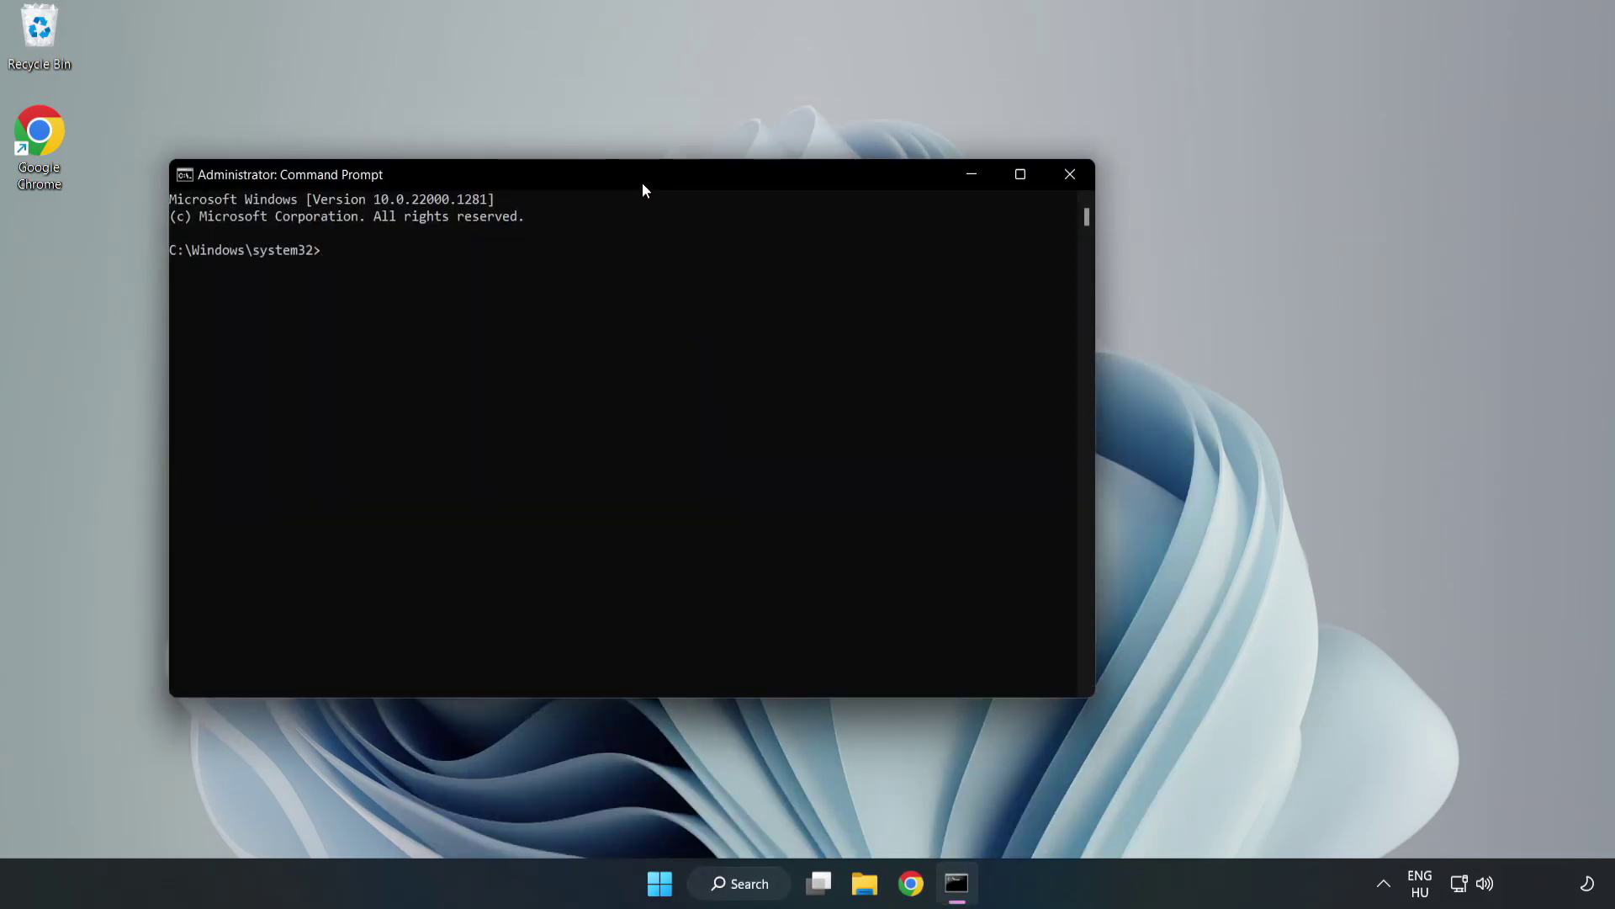
{"action": "left_click_drag", "start_coordinate": [643, 184], "coordinate": [822, 184]}
{"action": "type", "text": "sfc /sca"}
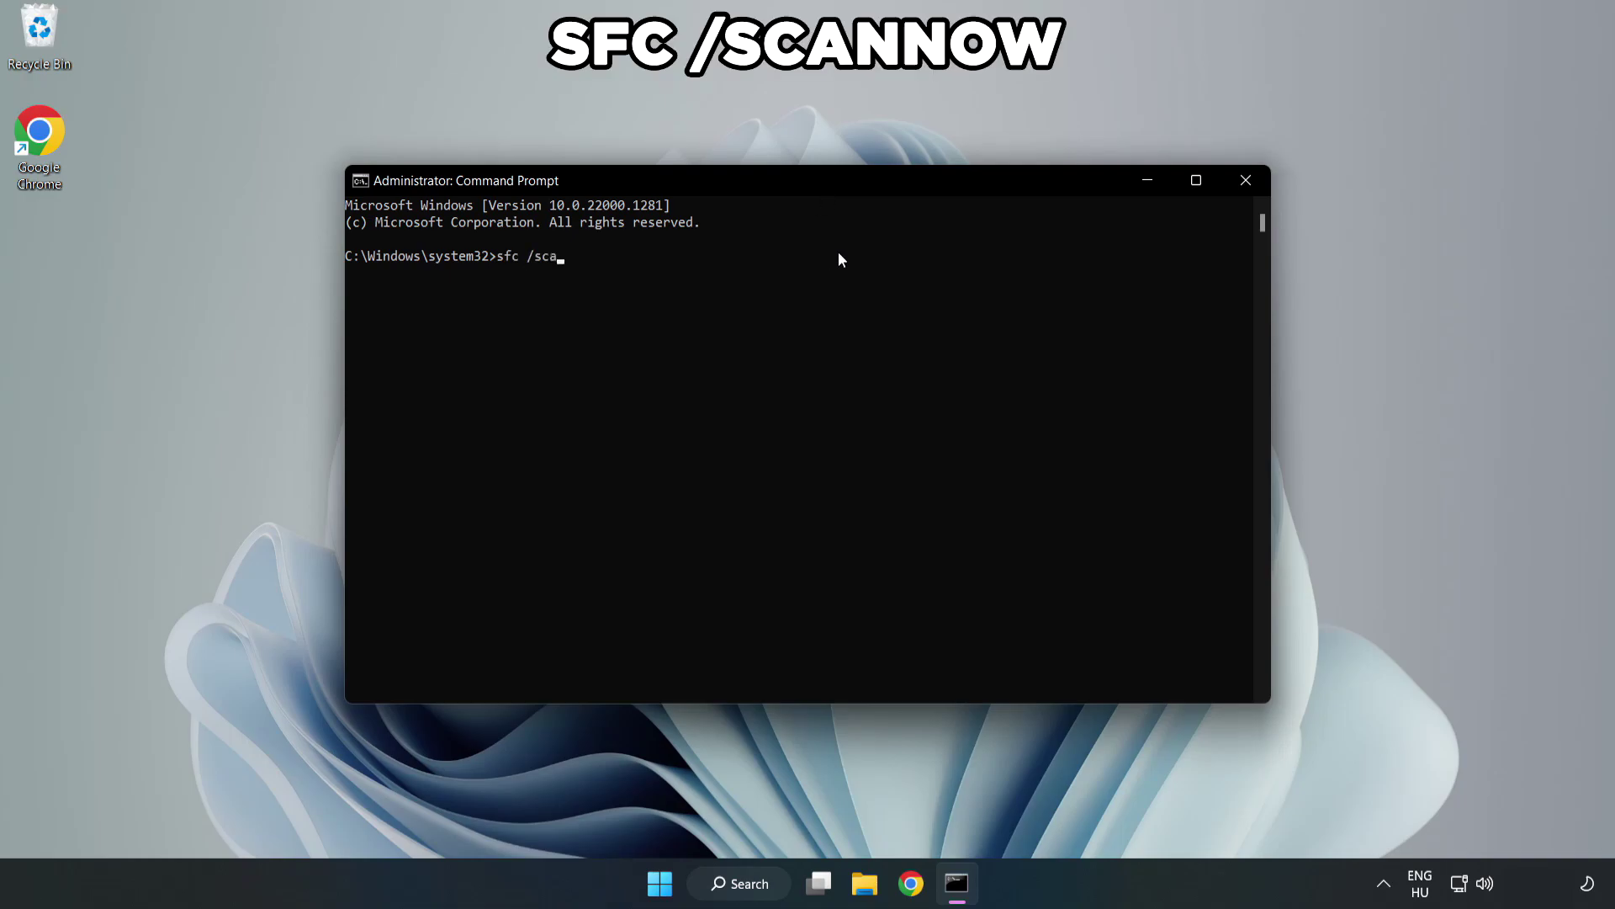
- Run sfc /scannow, which finds no integrity violations, then close Command Prompt
{"action": "type", "text": "nno"}
{"action": "type", "text": "w"}
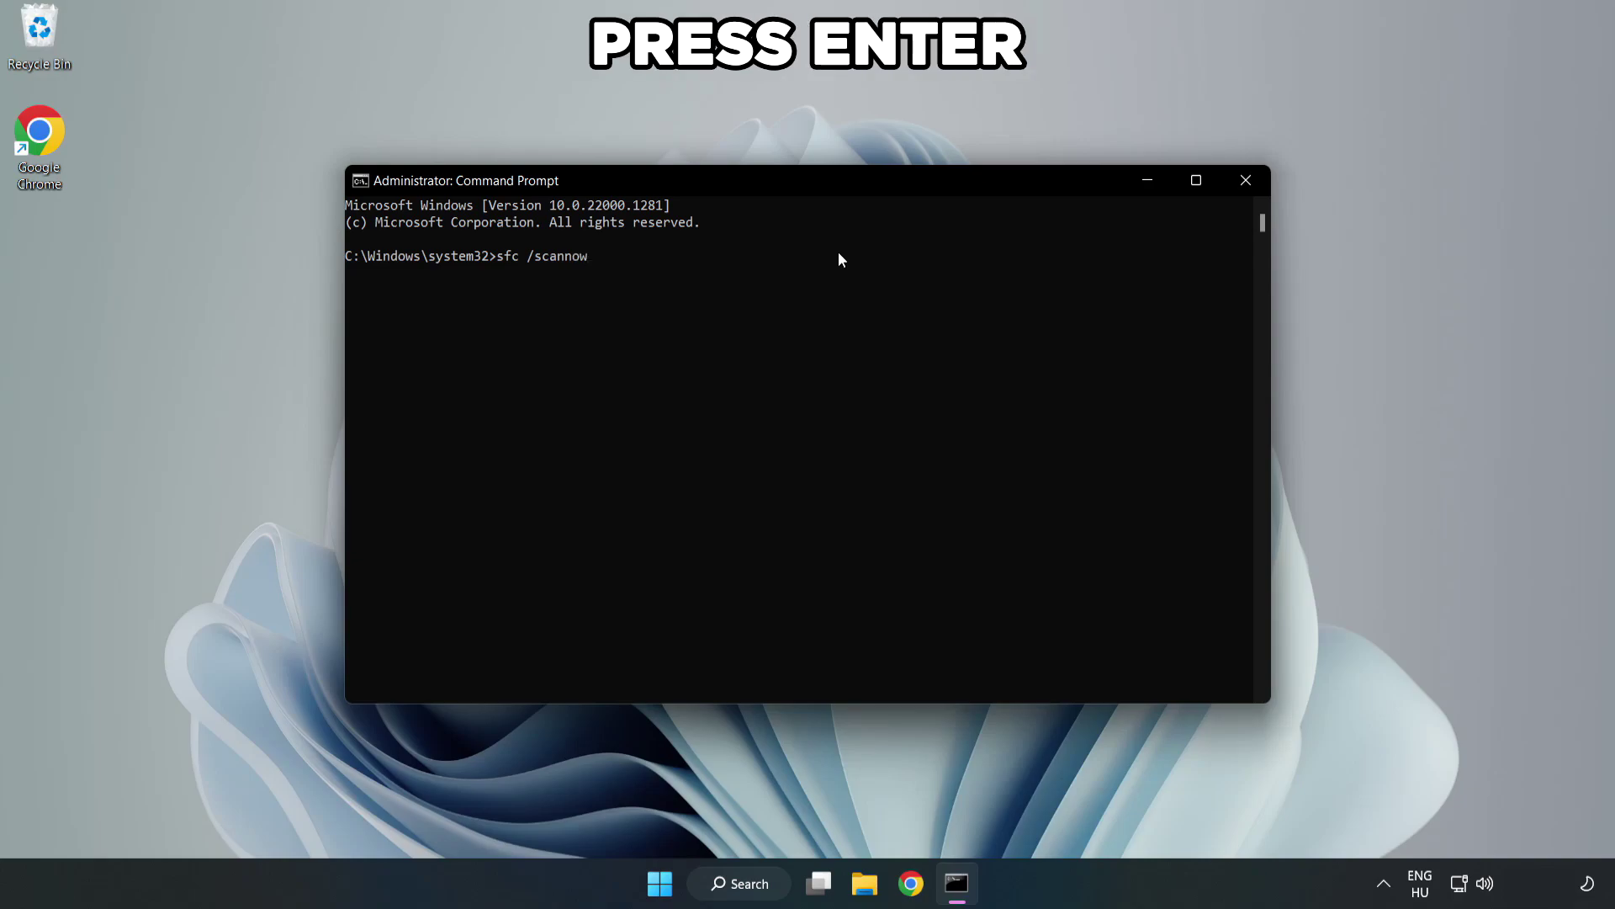
{"action": "key", "text": "Return"}
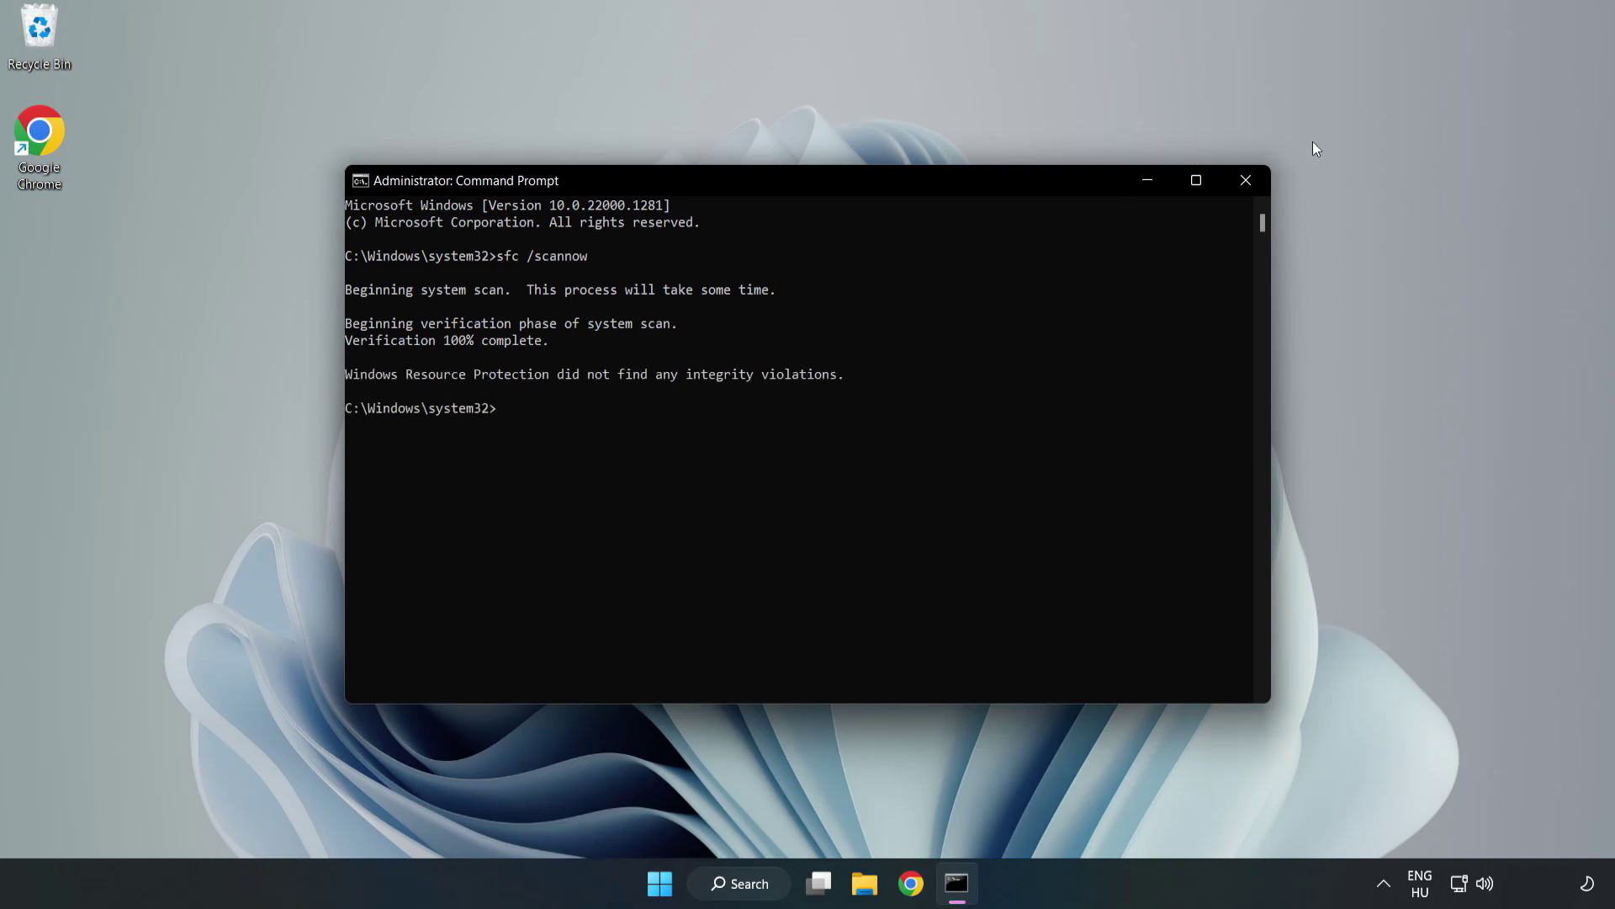
{"action": "left_click", "coordinate": [1244, 192]}
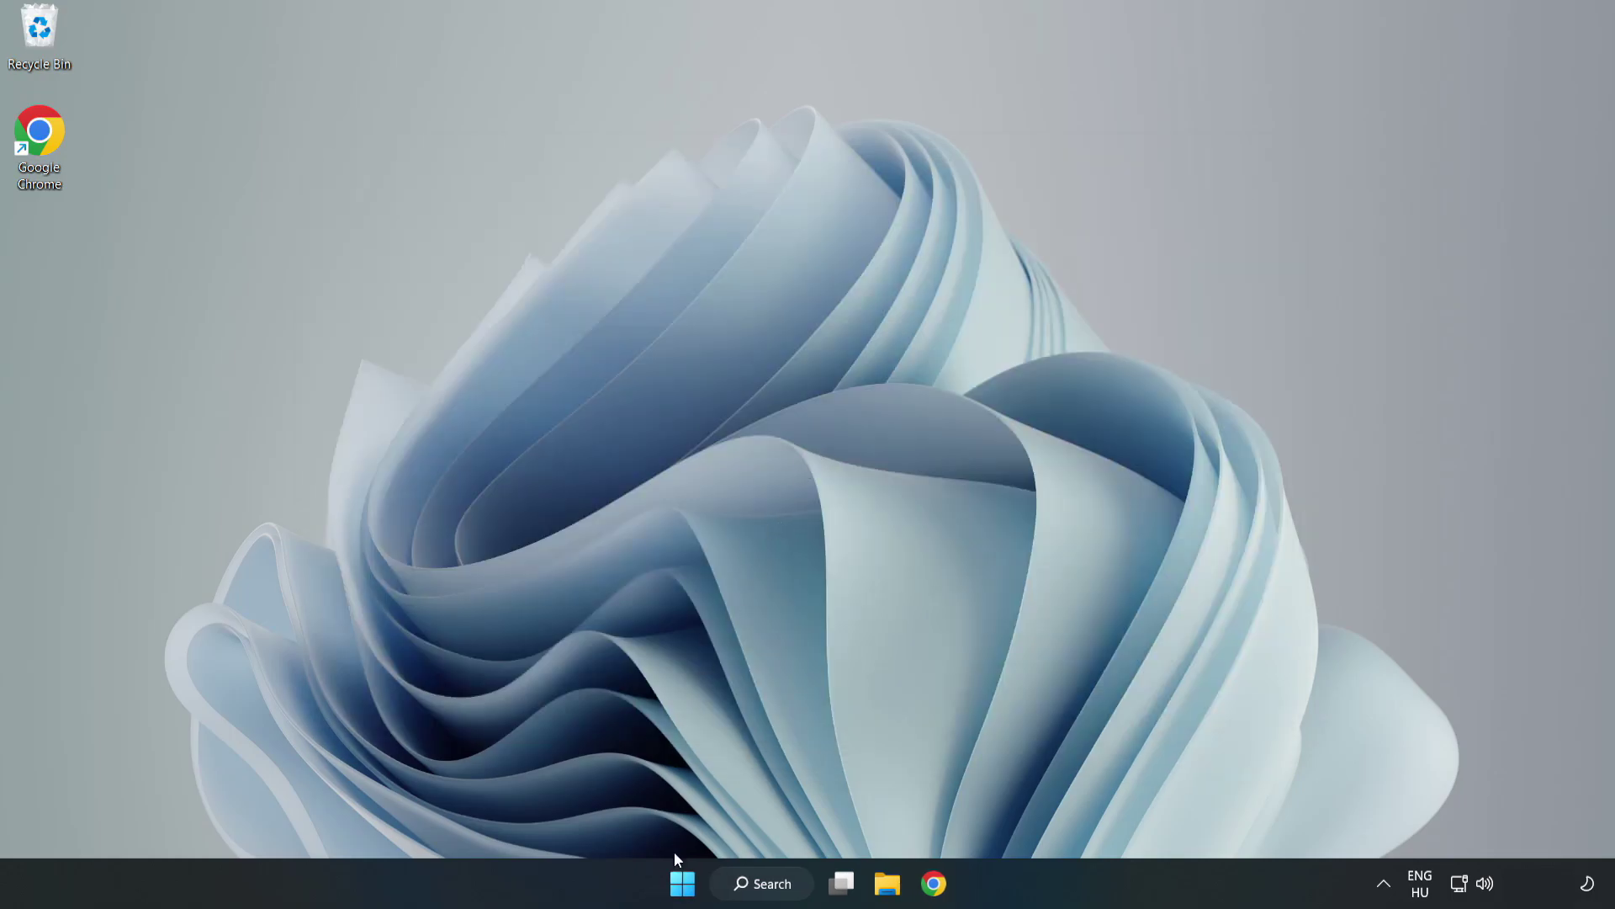
- Open the Start menu's power options to reach Restart
{"action": "left_click", "coordinate": [682, 883]}
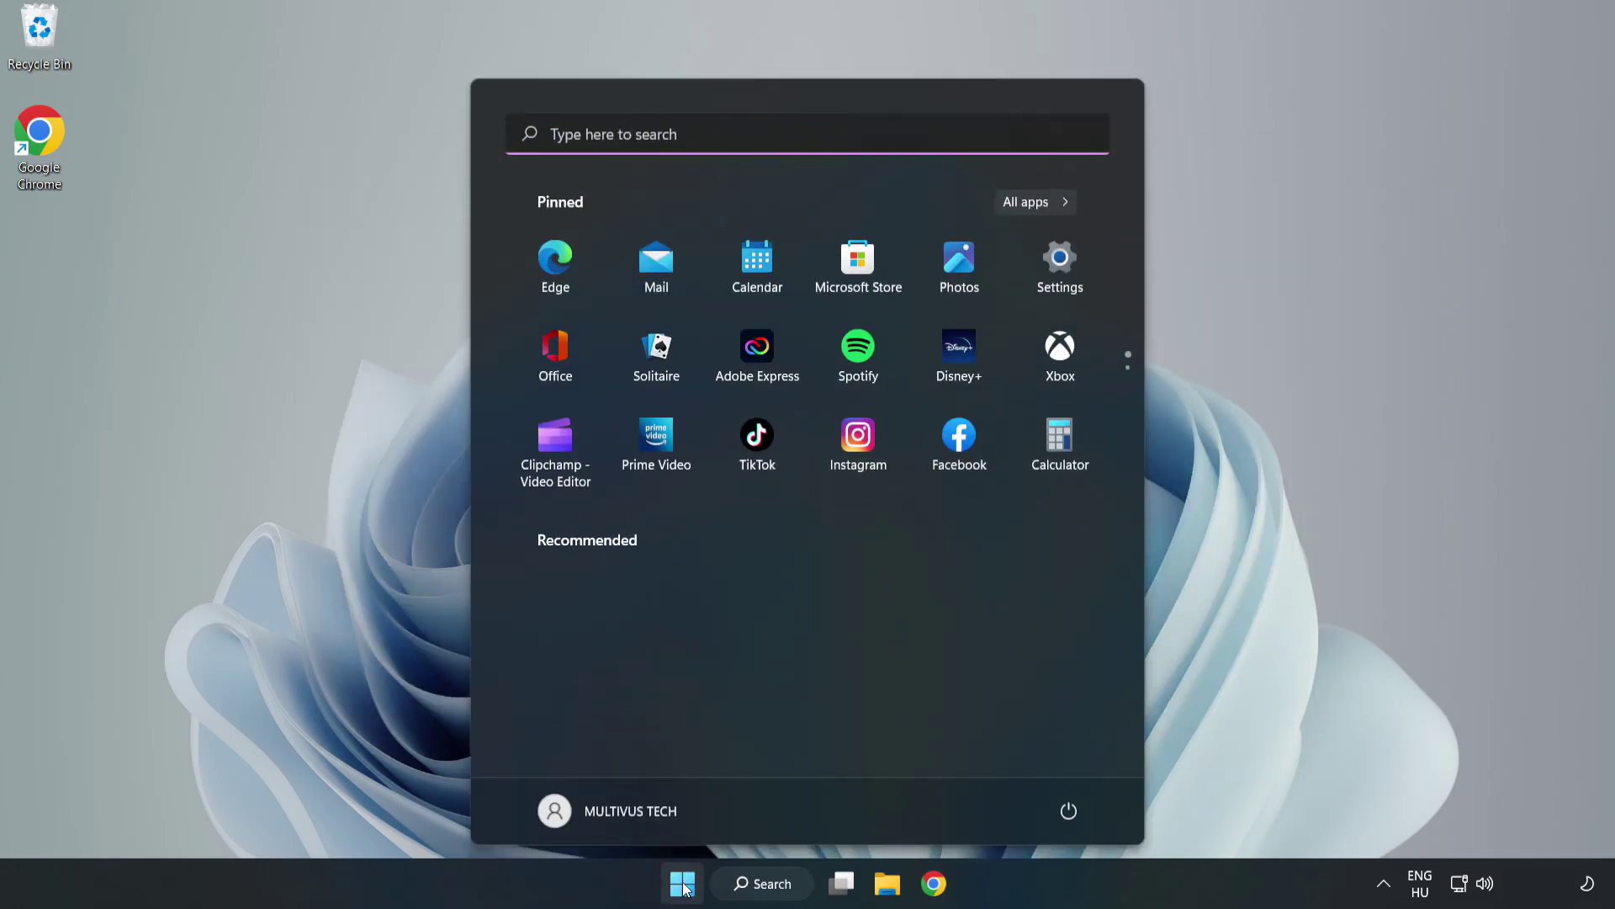
{"action": "left_click", "coordinate": [1073, 812]}
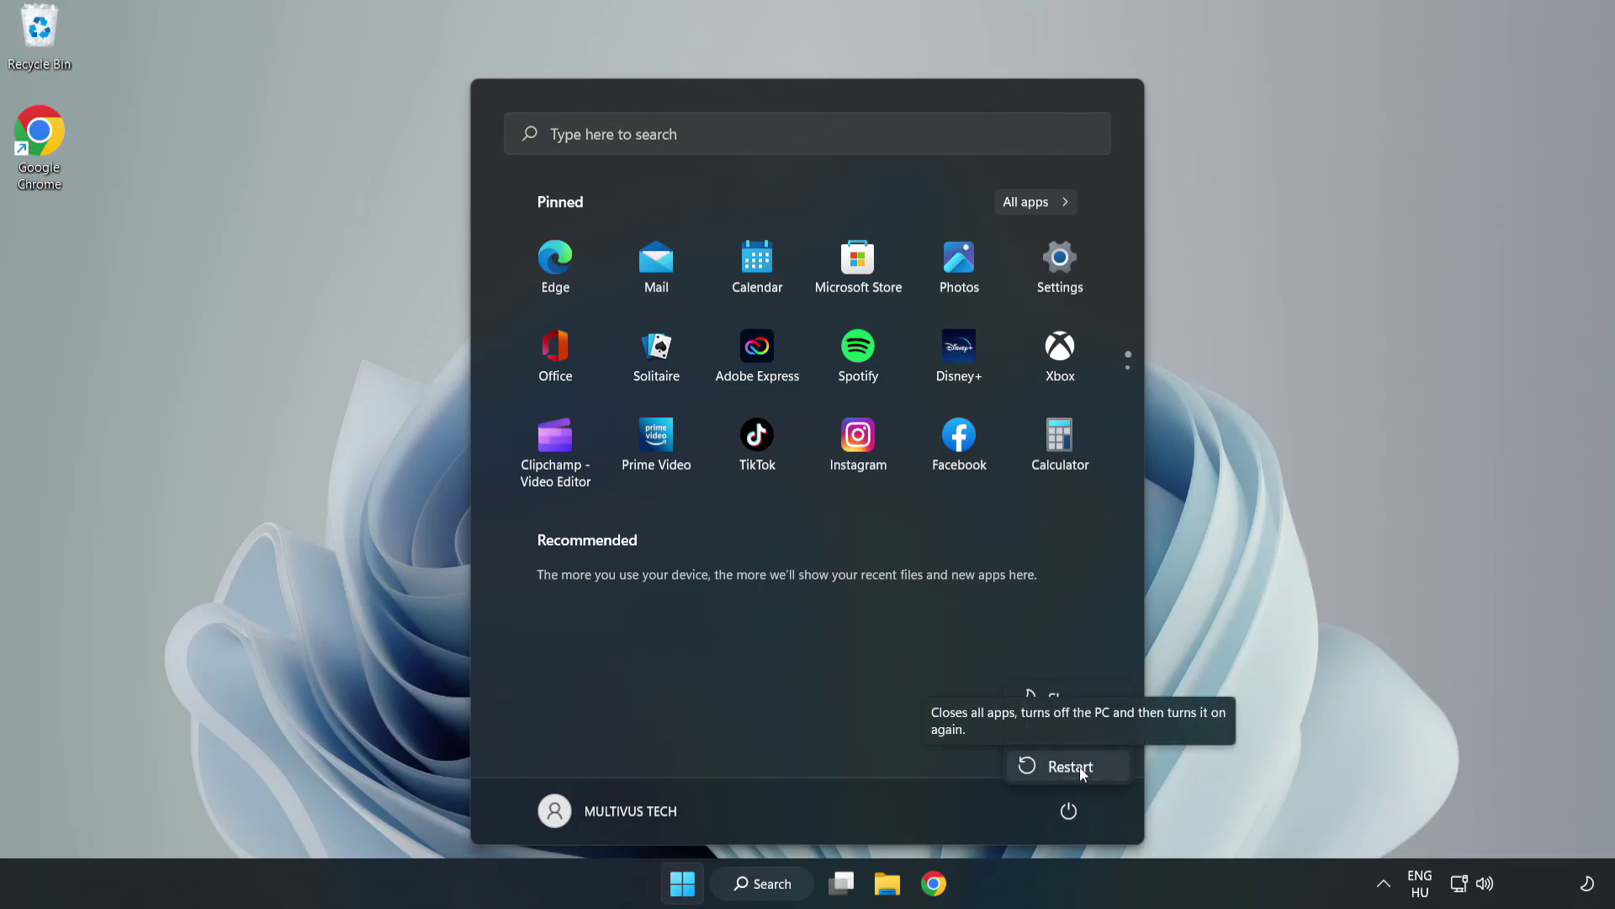